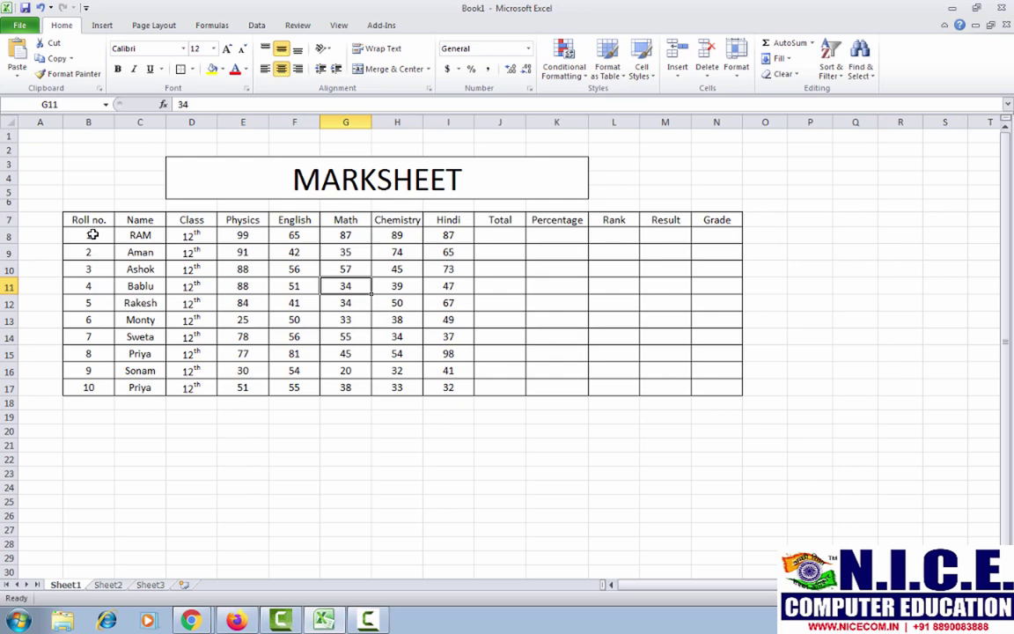
{"action": "left_click_drag", "start_coordinate": [88, 235], "coordinate": [91, 388]}
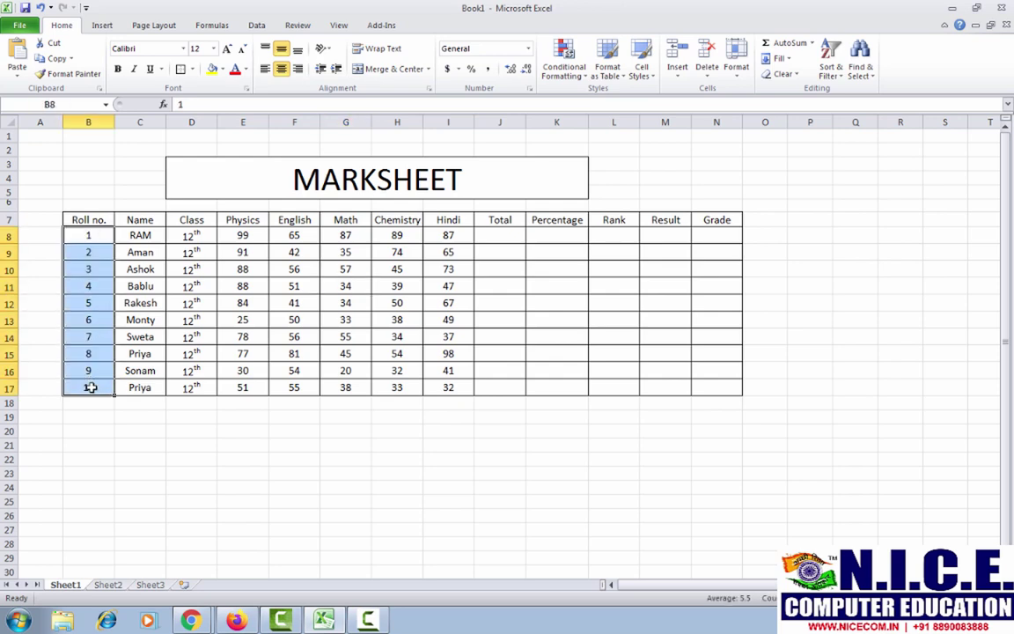
{"action": "left_click", "coordinate": [180, 323]}
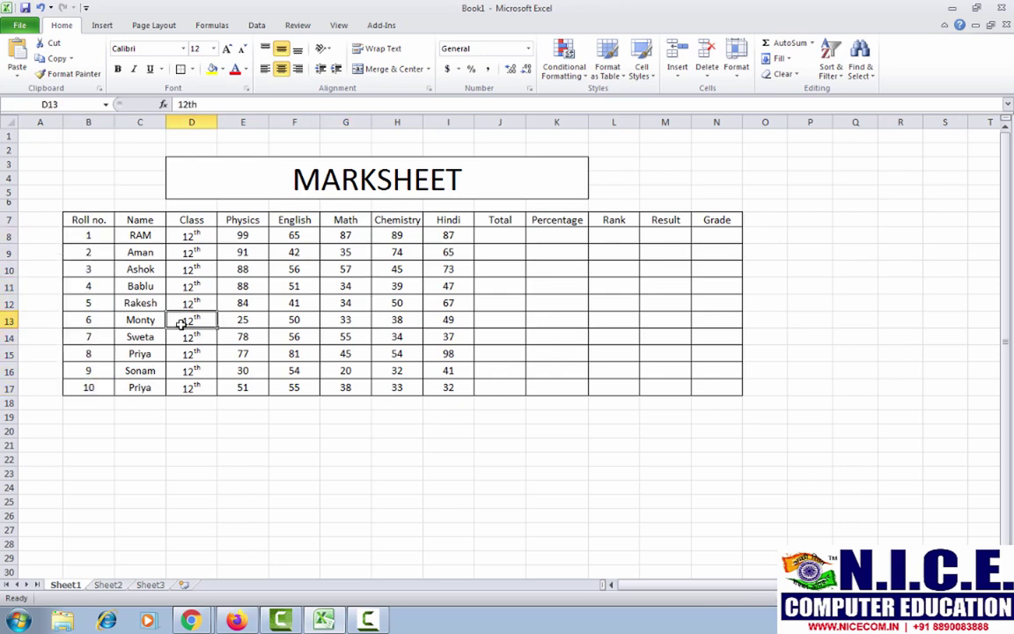
{"action": "left_click", "coordinate": [502, 234]}
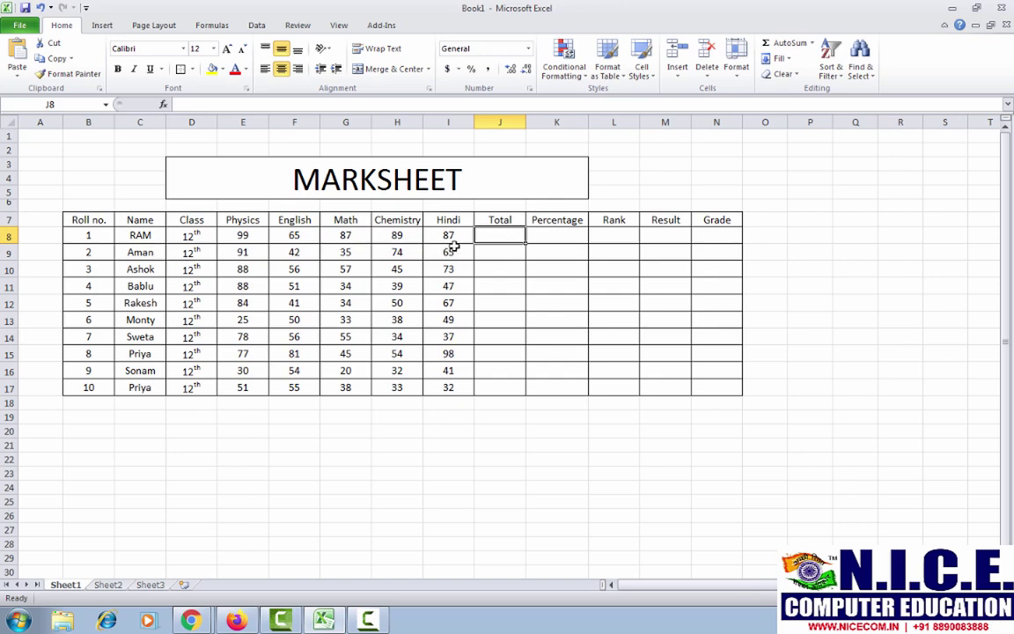
{"action": "left_click", "coordinate": [559, 237]}
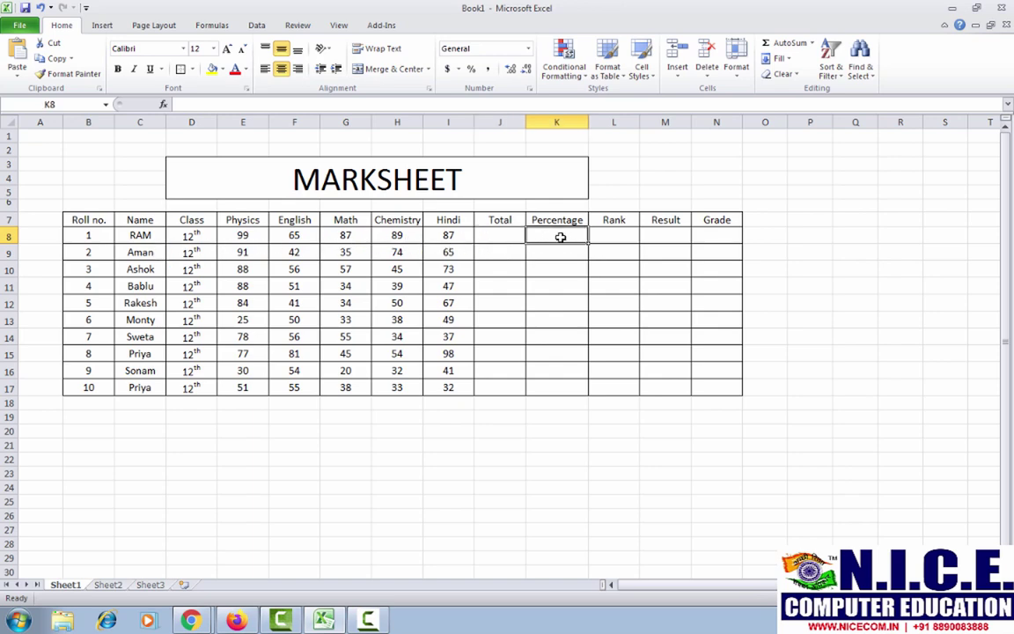
{"action": "left_click", "coordinate": [617, 234]}
{"action": "left_click", "coordinate": [661, 235]}
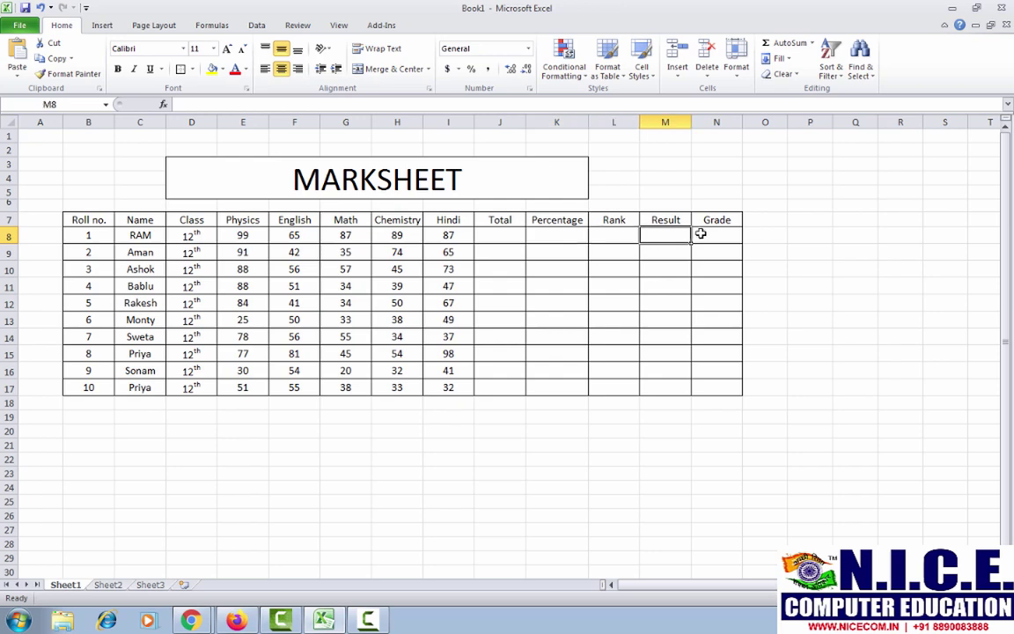
{"action": "left_click", "coordinate": [708, 233]}
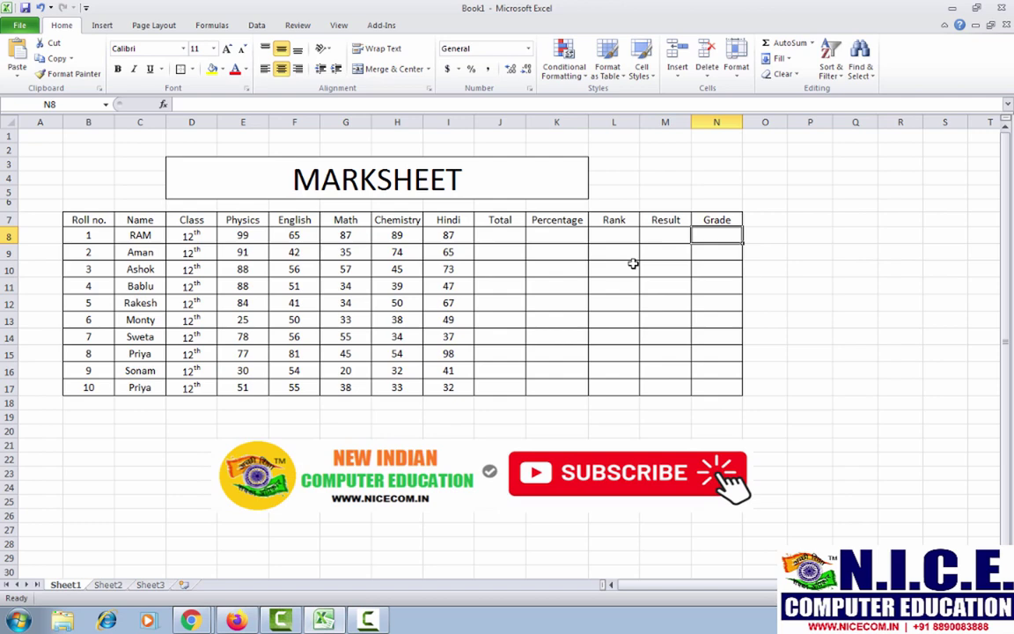
Step: Calculate the first student's total in J8 with the formula =SUM(E8:I8)
{"action": "left_click", "coordinate": [490, 234]}
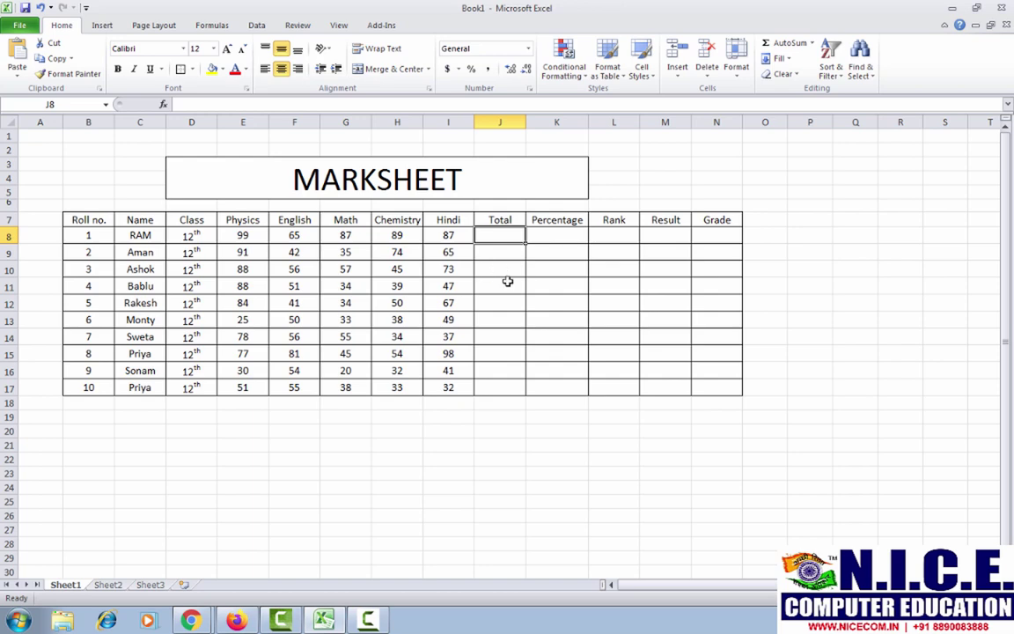
{"action": "type", "text": "=sum"}
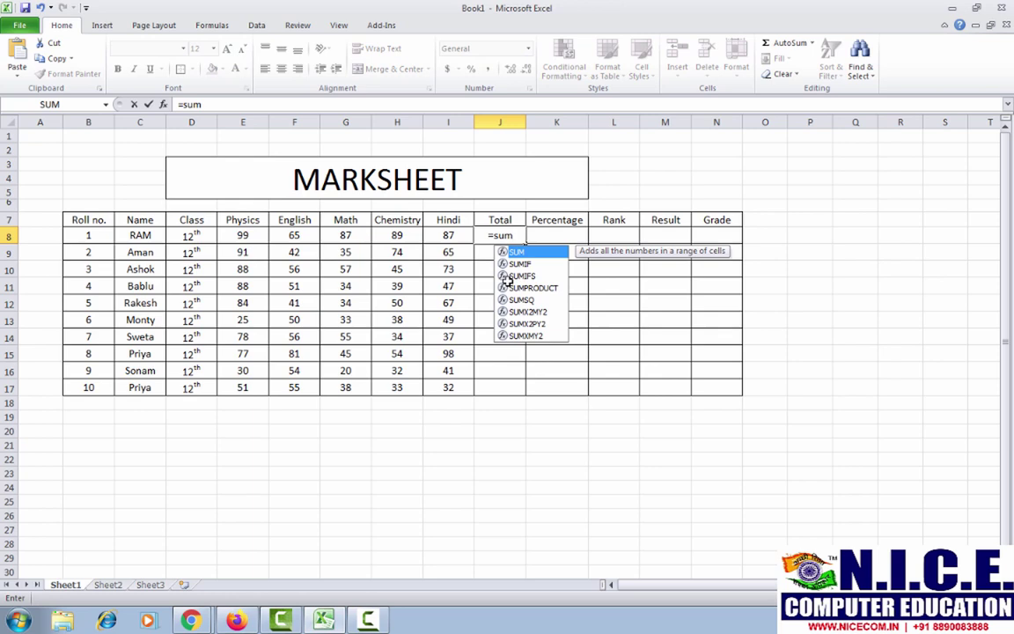
{"action": "key", "text": "Tab"}
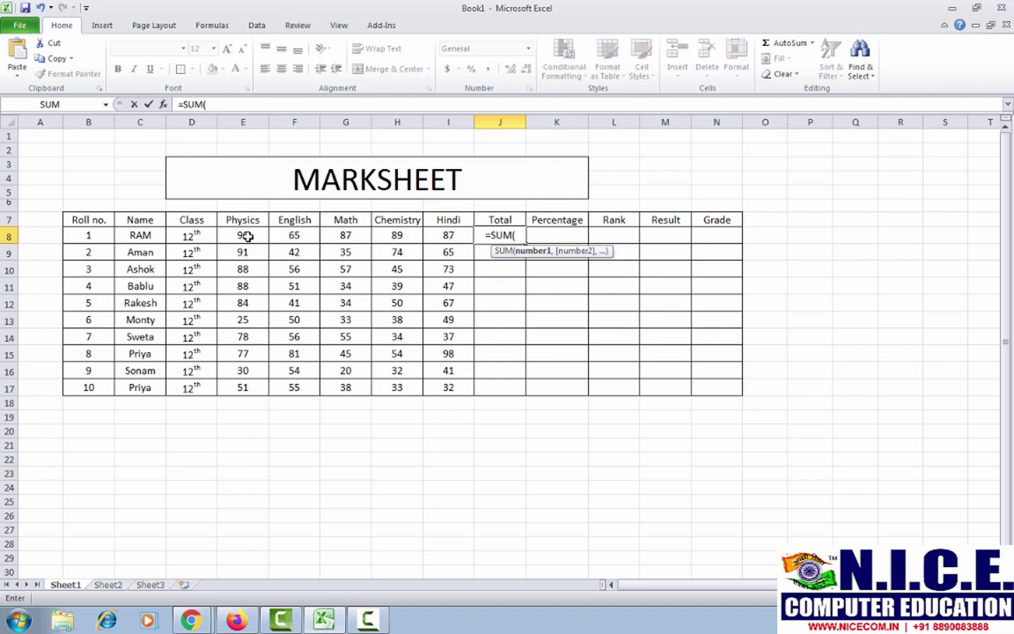
{"action": "left_click_drag", "start_coordinate": [240, 234], "coordinate": [435, 235]}
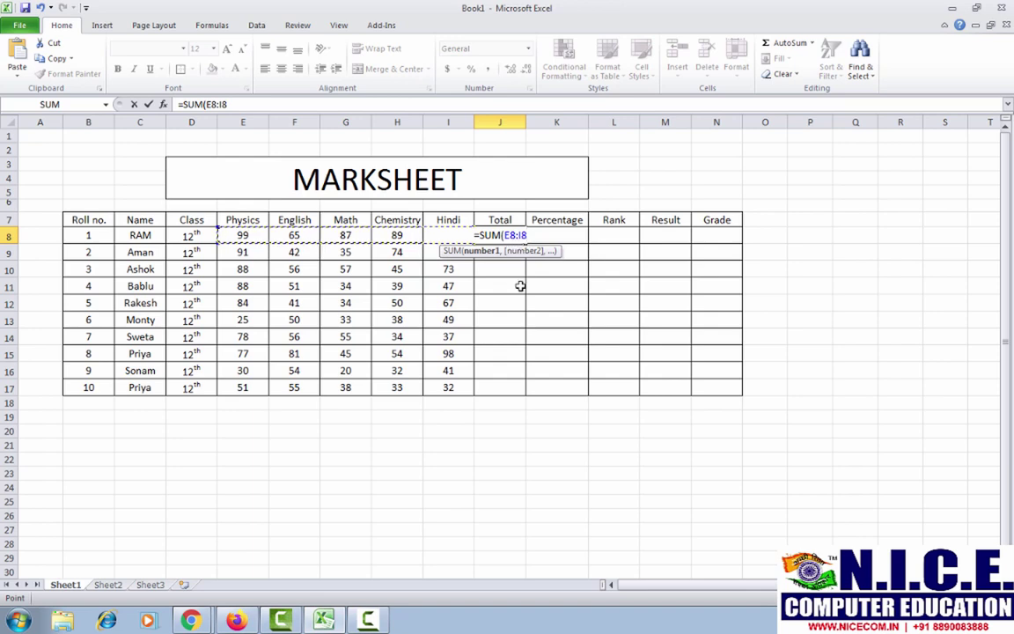
{"action": "type", "text": ")"}
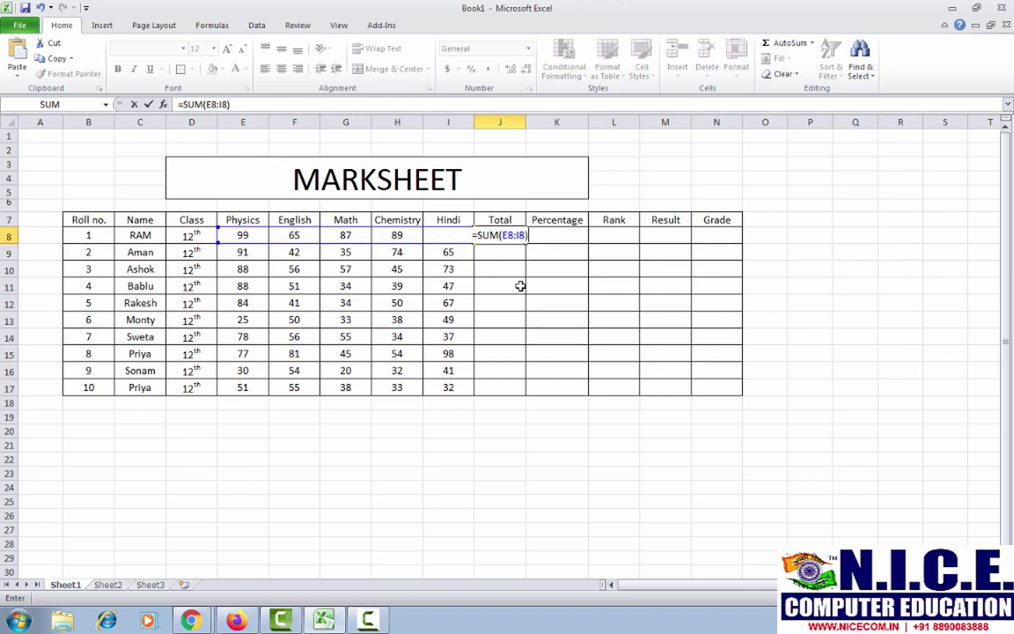
{"action": "key", "text": "Return"}
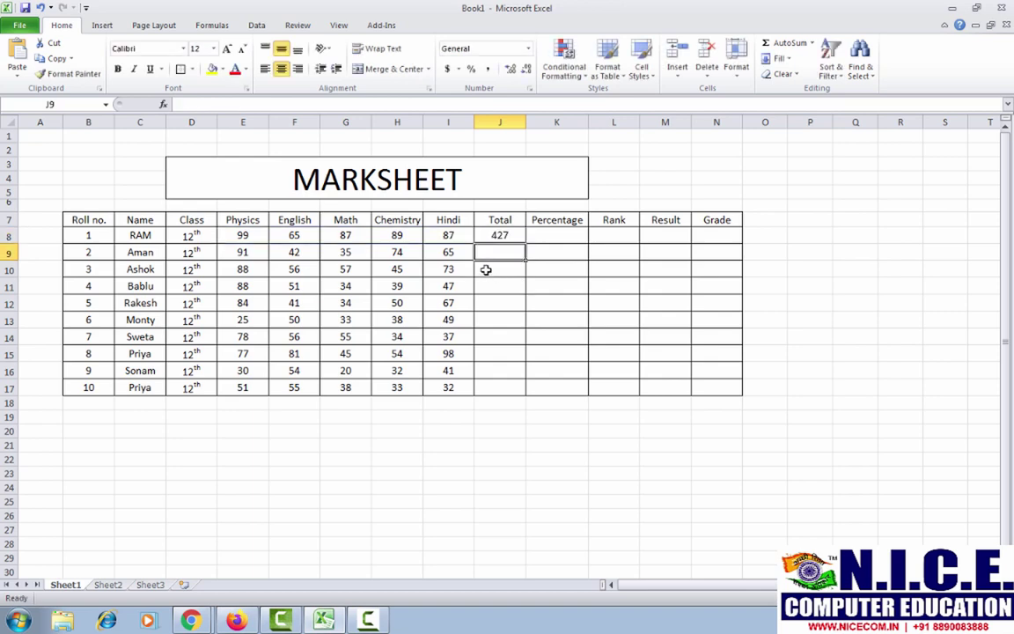
Step: Fill the total formula from J8 down through J17 for all the remaining students
{"action": "left_click", "coordinate": [506, 235]}
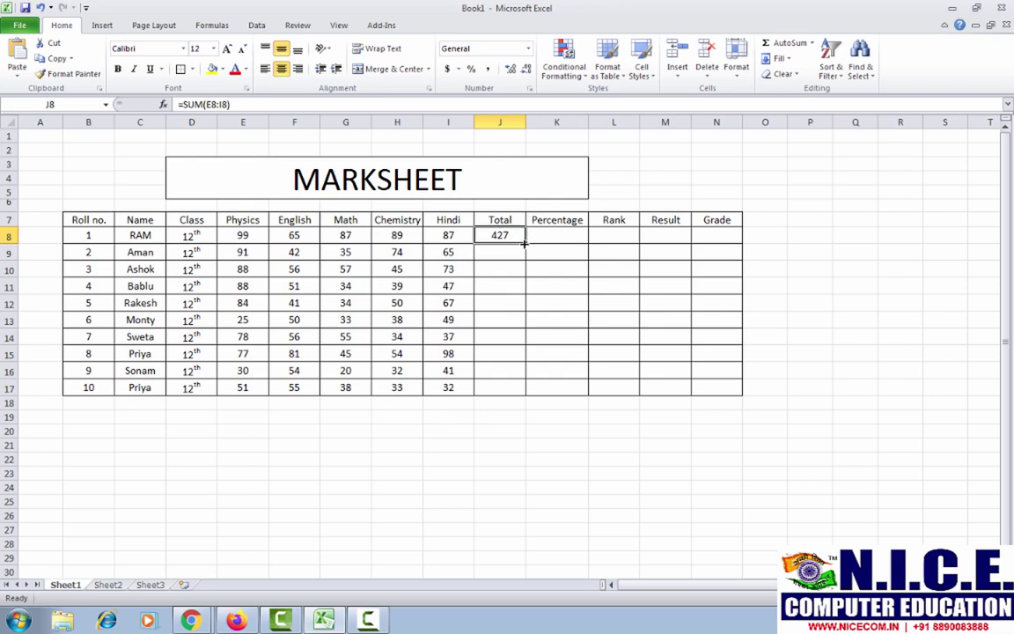
{"action": "left_click_drag", "start_coordinate": [525, 244], "coordinate": [525, 396]}
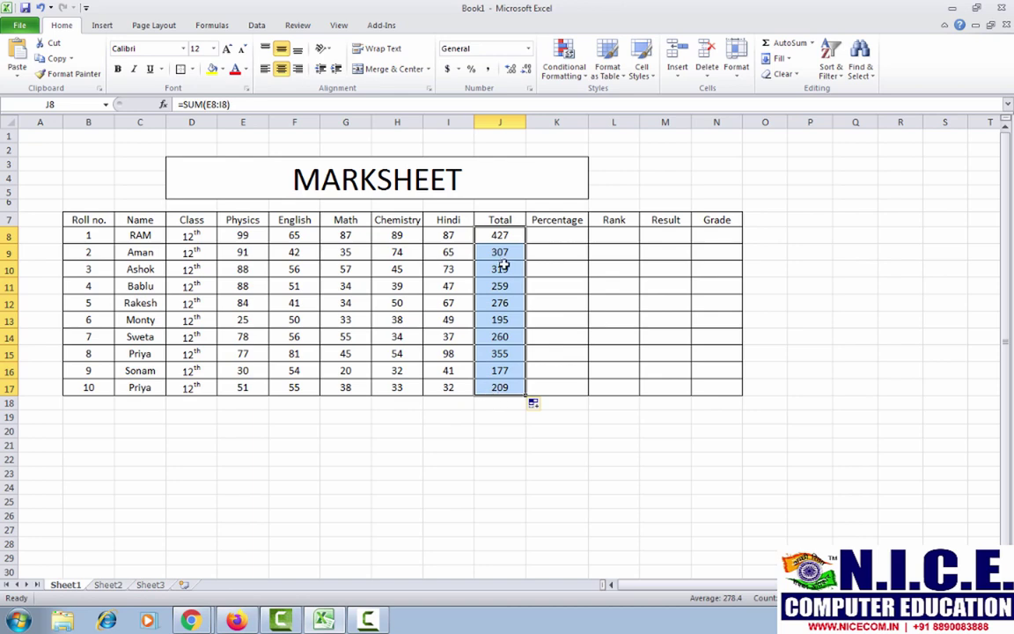
{"action": "key", "text": "ctrl+z"}
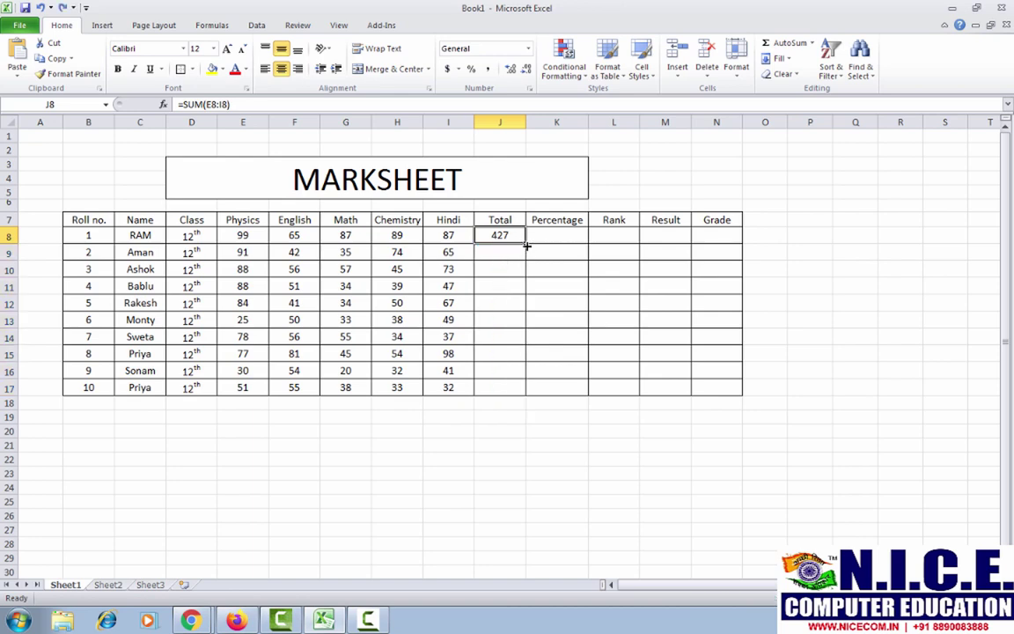
{"action": "double_click", "coordinate": [525, 244]}
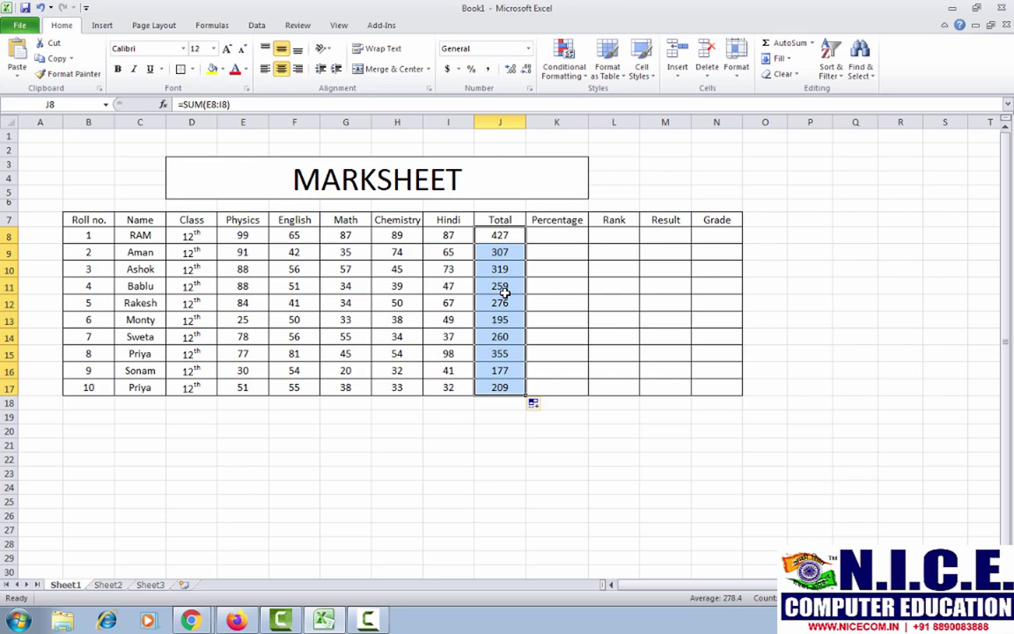
Step: Calculate the first student's percentage in K8 with the formula =J8*100/500
{"action": "left_click", "coordinate": [548, 231]}
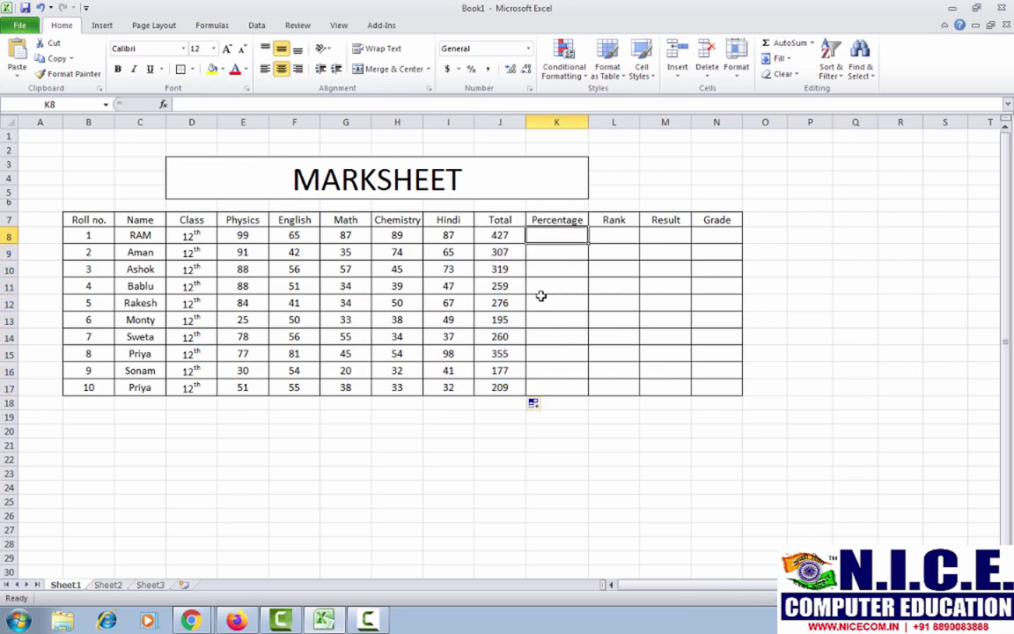
{"action": "left_click", "coordinate": [134, 236]}
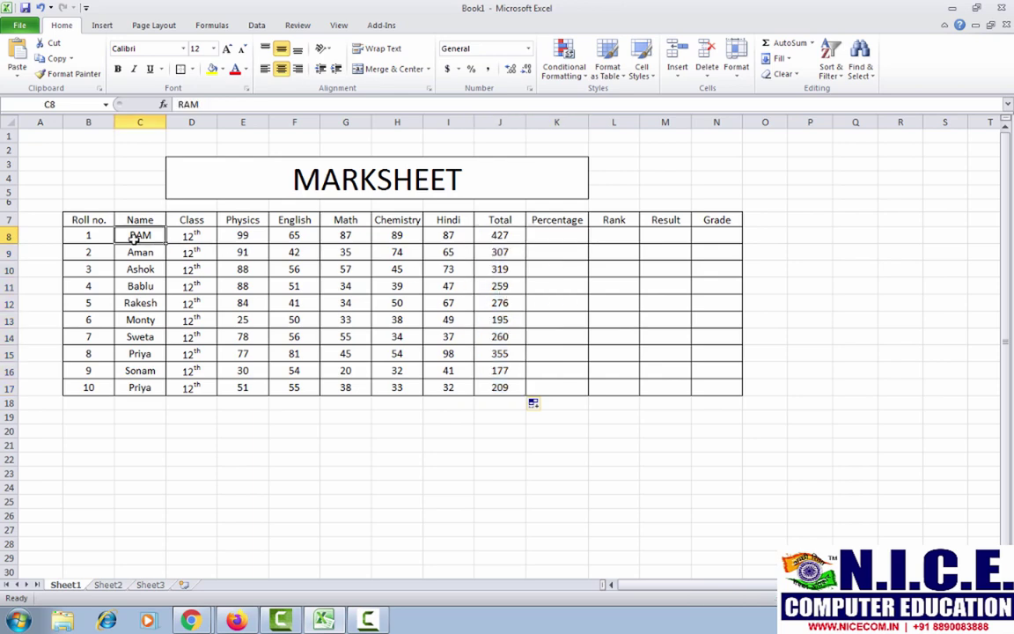
{"action": "left_click", "coordinate": [569, 236]}
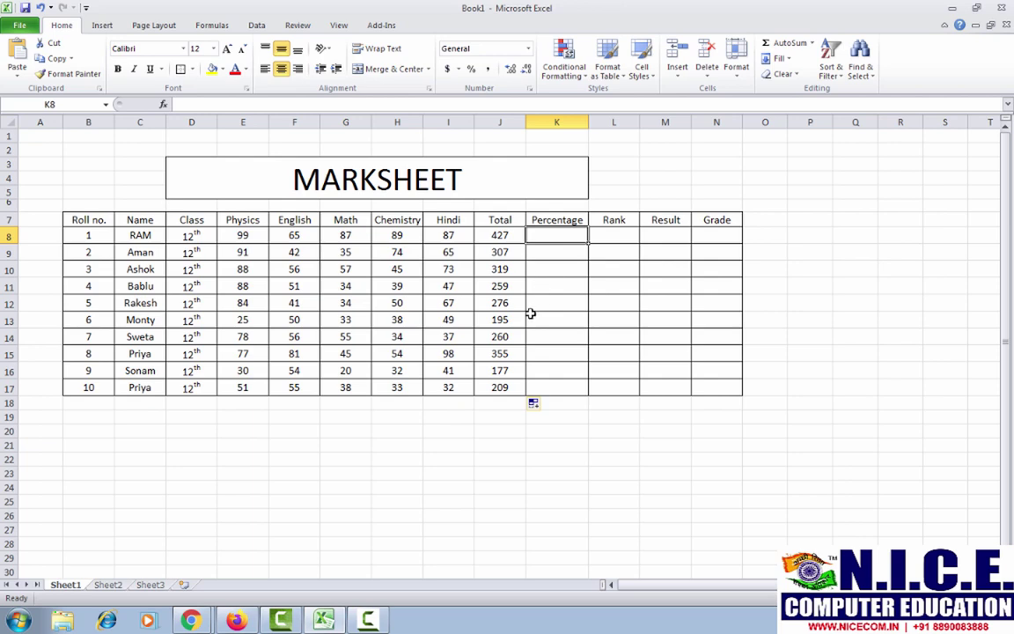
{"action": "type", "text": "="}
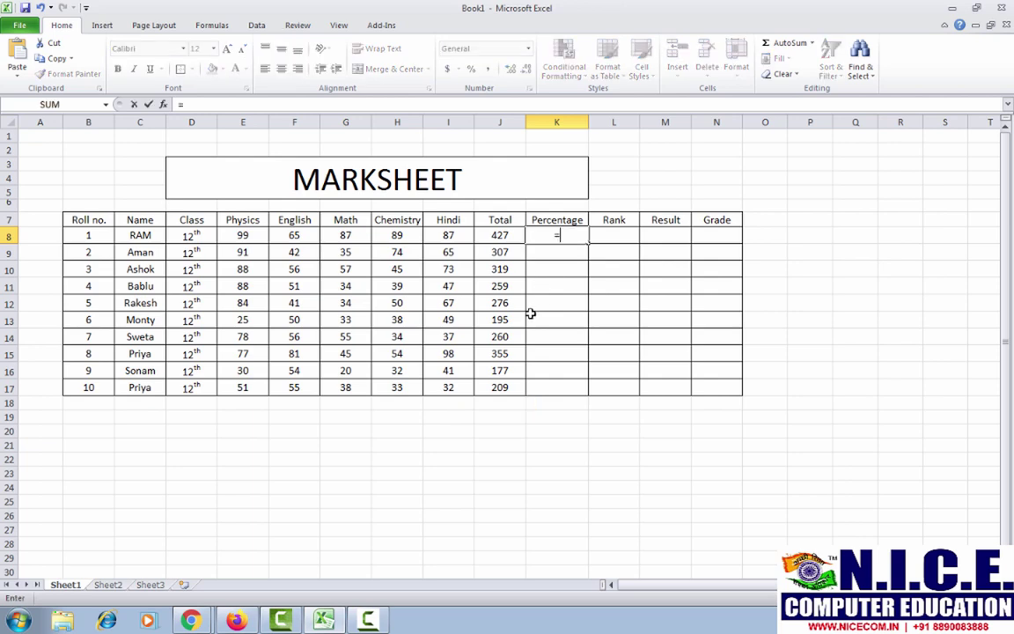
{"action": "left_click", "coordinate": [497, 235]}
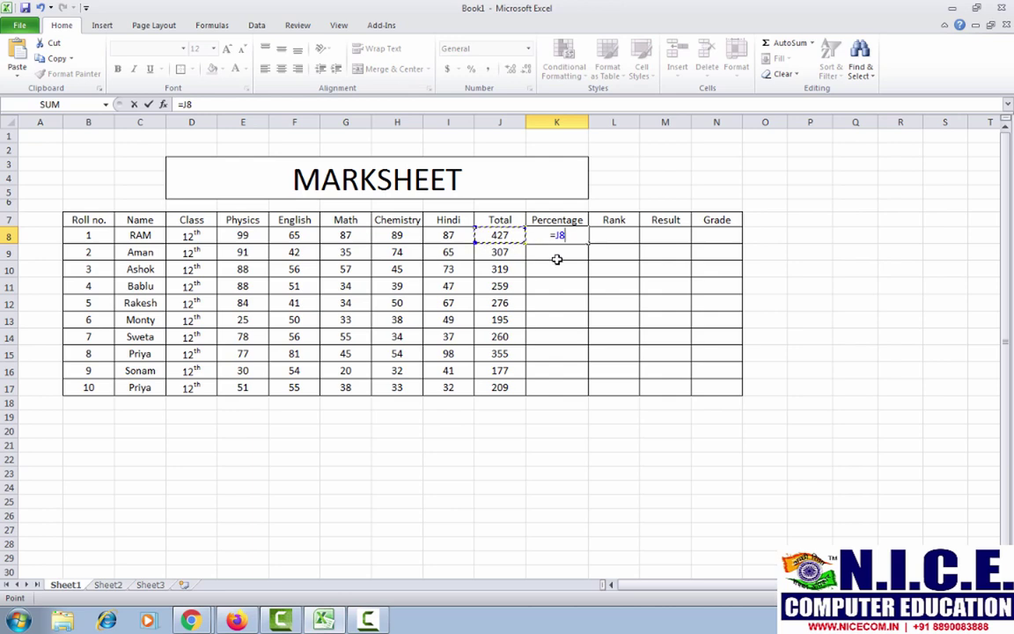
{"action": "type", "text": "*100"}
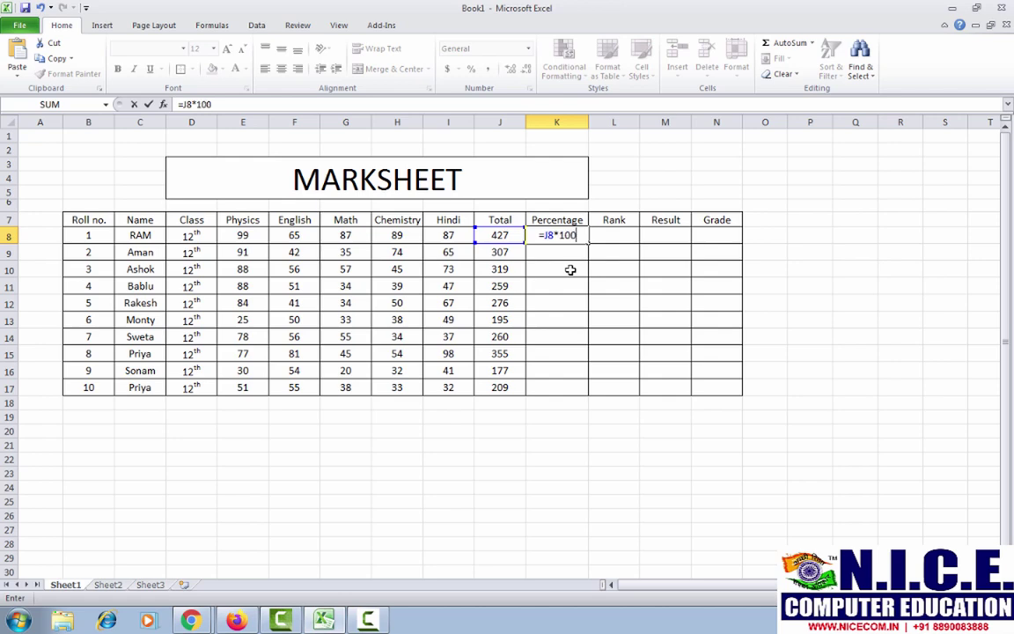
{"action": "type", "text": "/"}
{"action": "type", "text": "500"}
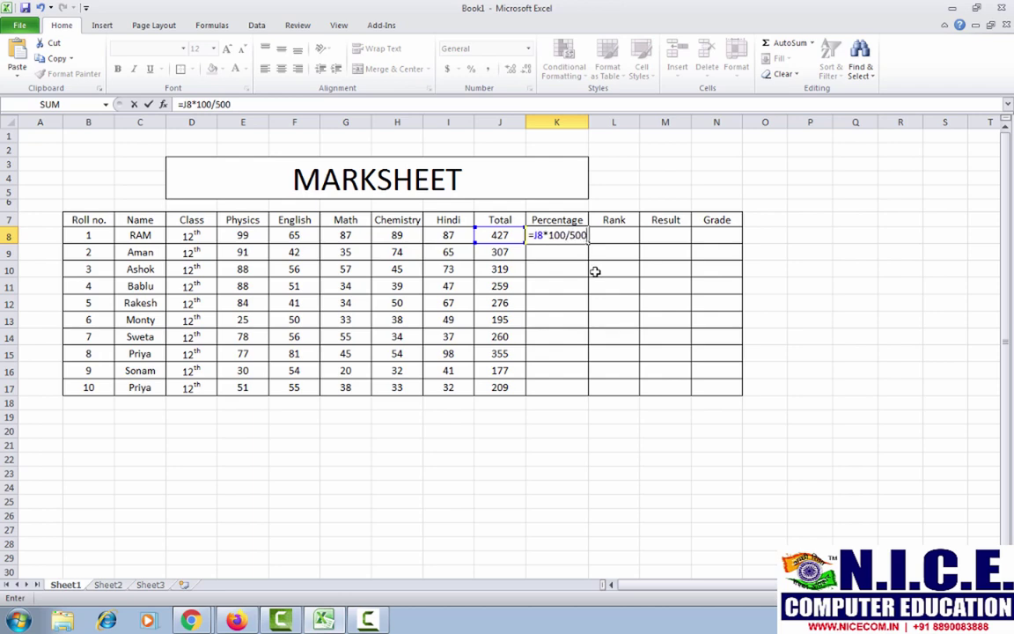
{"action": "key", "text": "Return"}
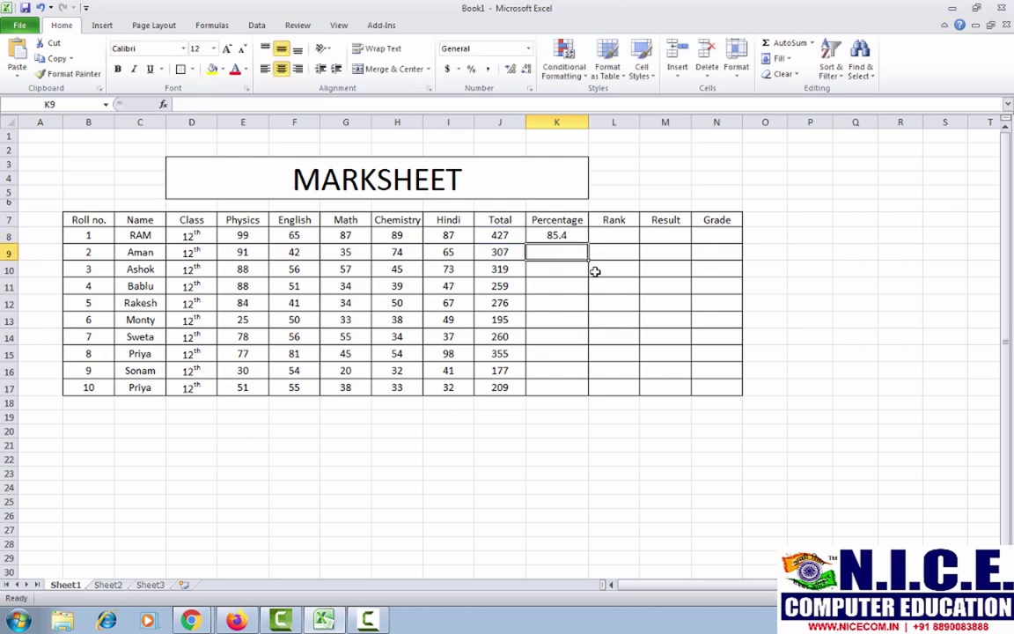
Step: Calculate the second student's percentage in K9 with =J9*100/500 and fill the formula down through K17
{"action": "left_click", "coordinate": [559, 235]}
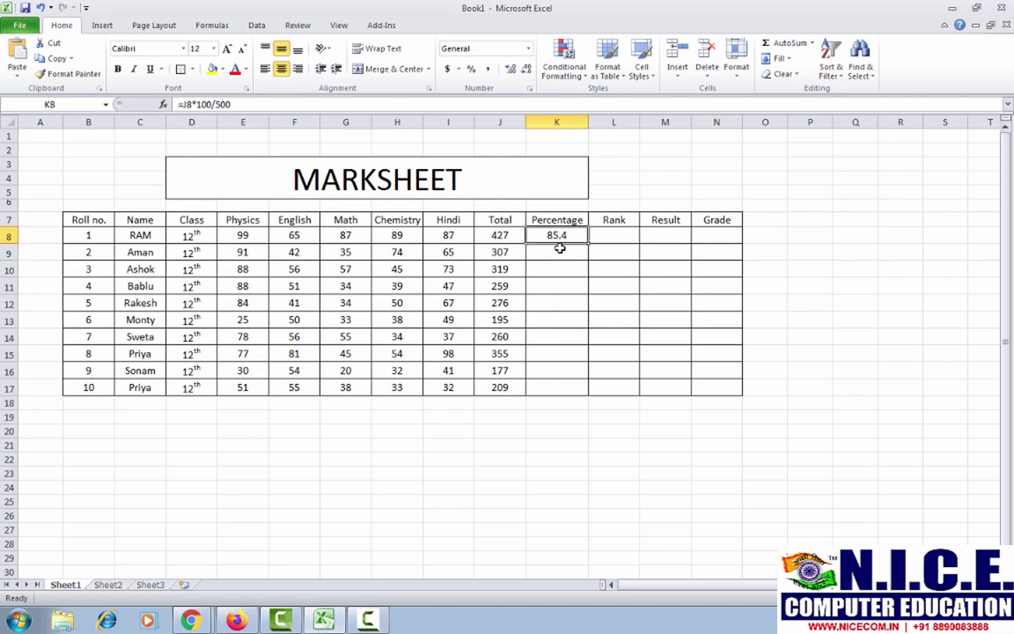
{"action": "left_click", "coordinate": [557, 250]}
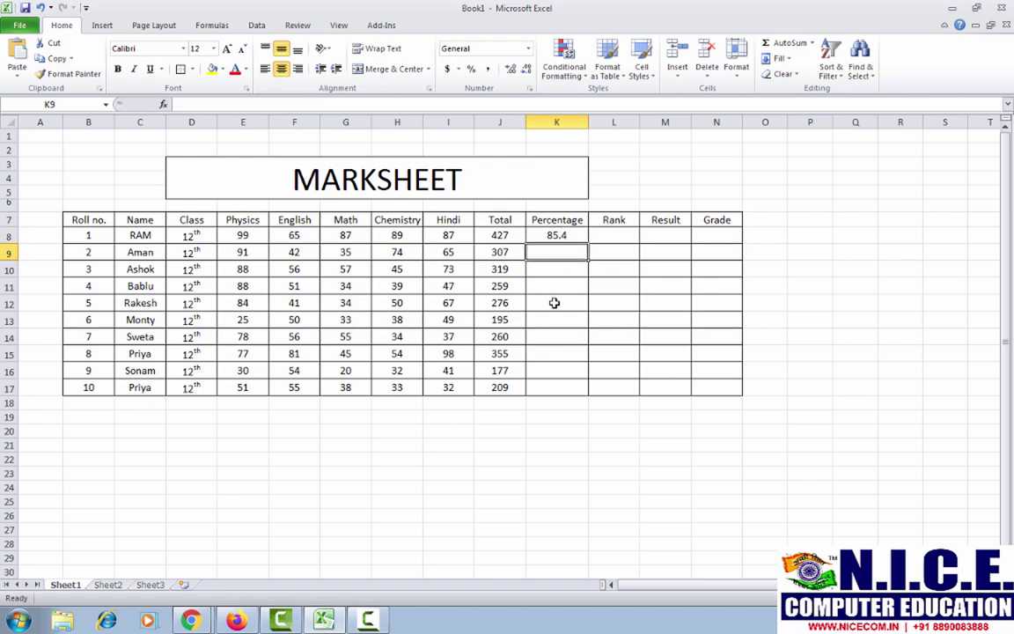
{"action": "type", "text": "="}
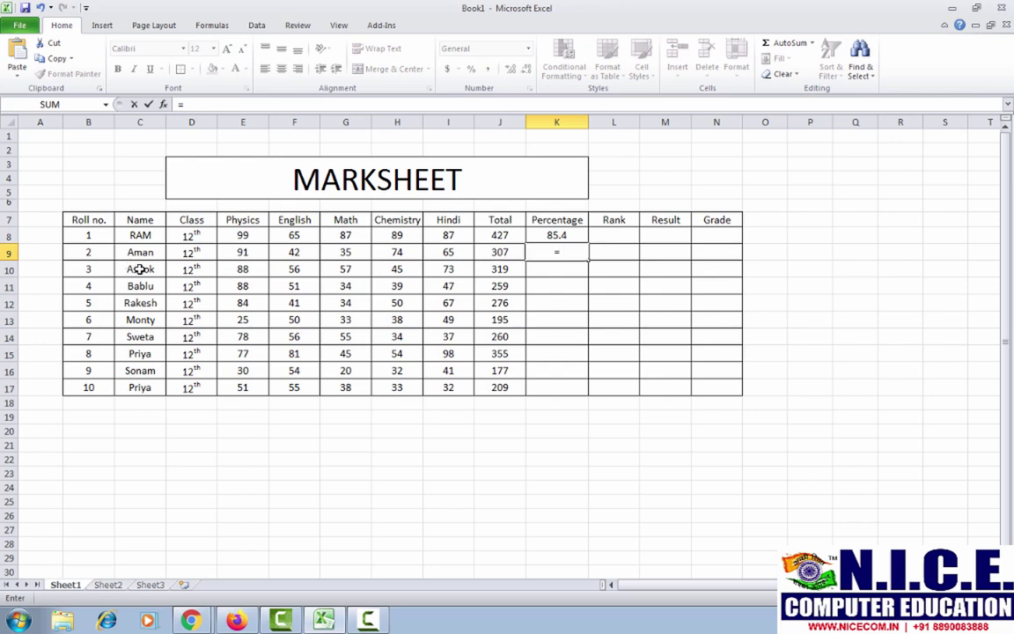
{"action": "left_click", "coordinate": [494, 252]}
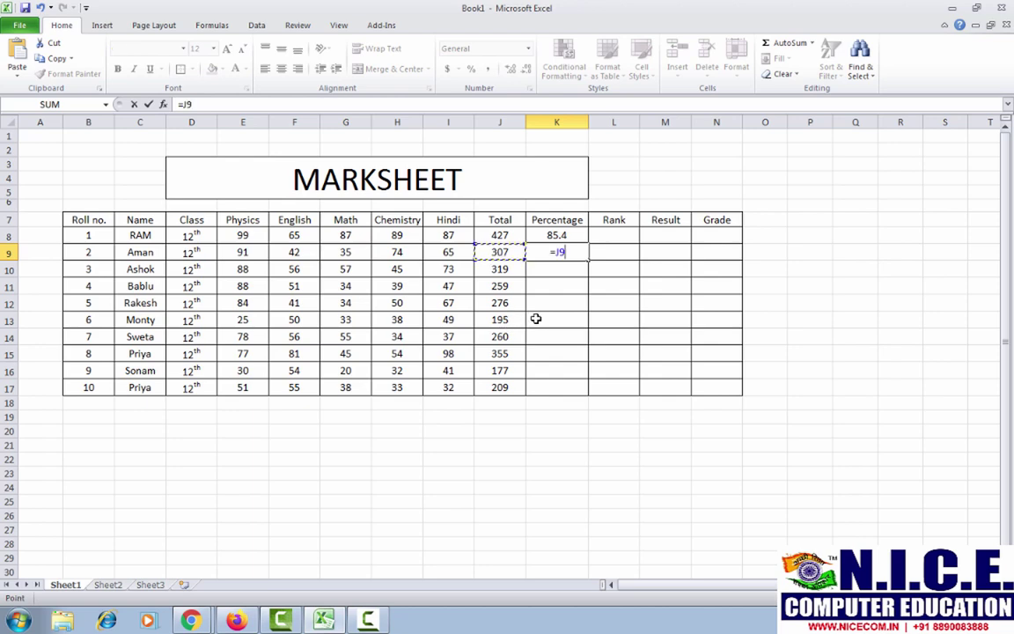
{"action": "type", "text": "*100/500"}
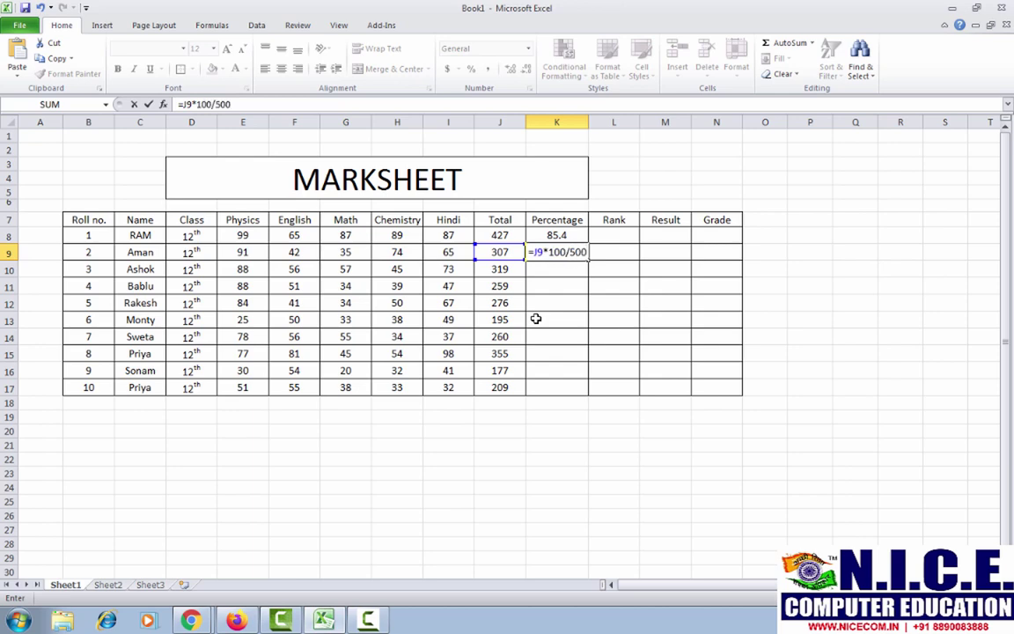
{"action": "key", "text": "Return"}
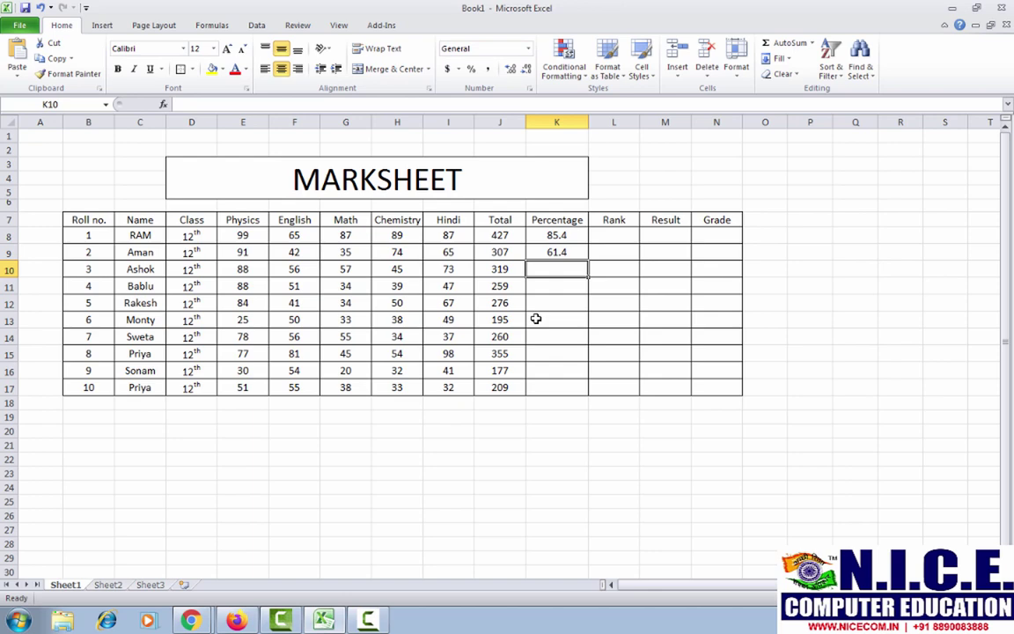
{"action": "left_click", "coordinate": [555, 254]}
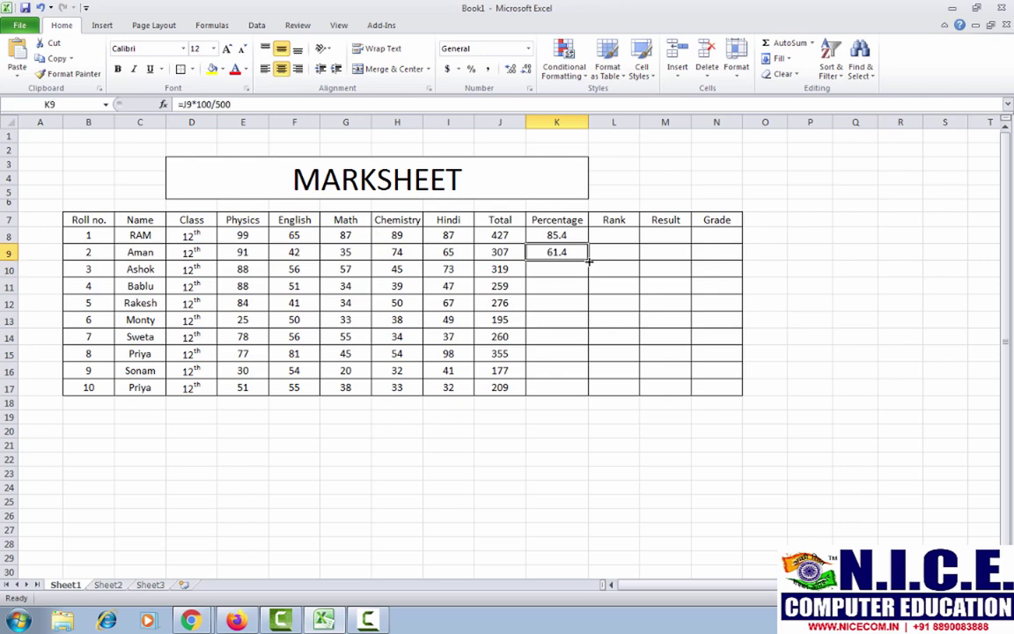
{"action": "double_click", "coordinate": [588, 259]}
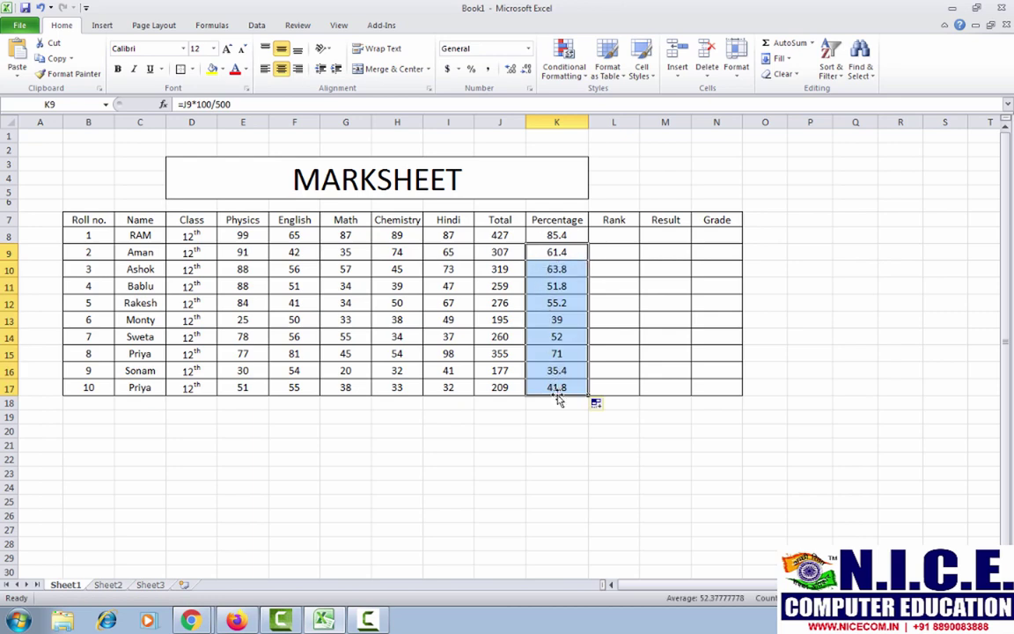
Step: Calculate the first student's rank in L8 with the formula =RANK(K8,K8:K17)
{"action": "left_click", "coordinate": [613, 235]}
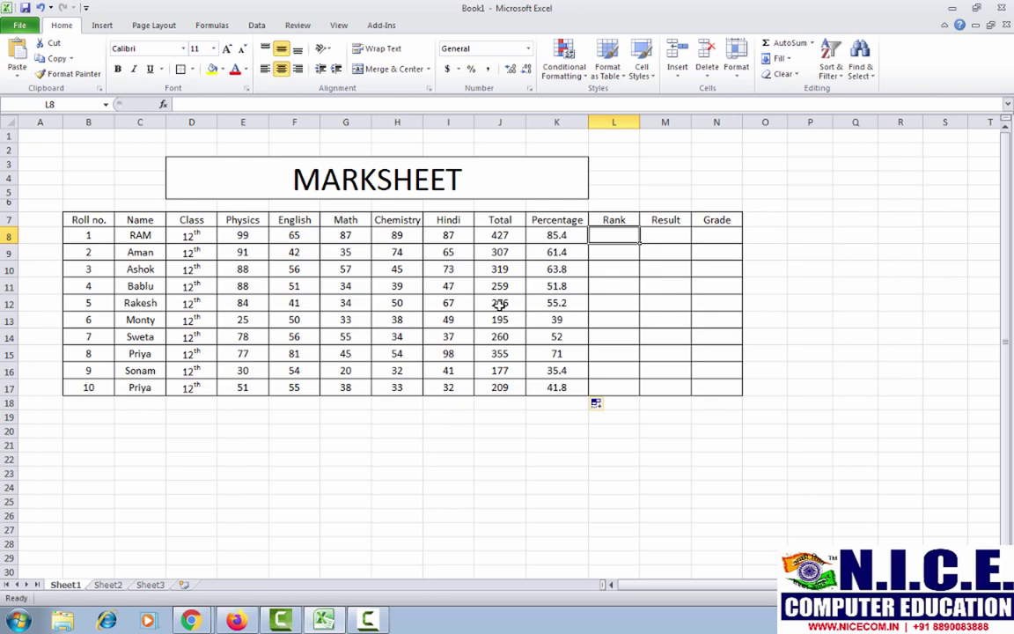
{"action": "type", "text": "=ra"}
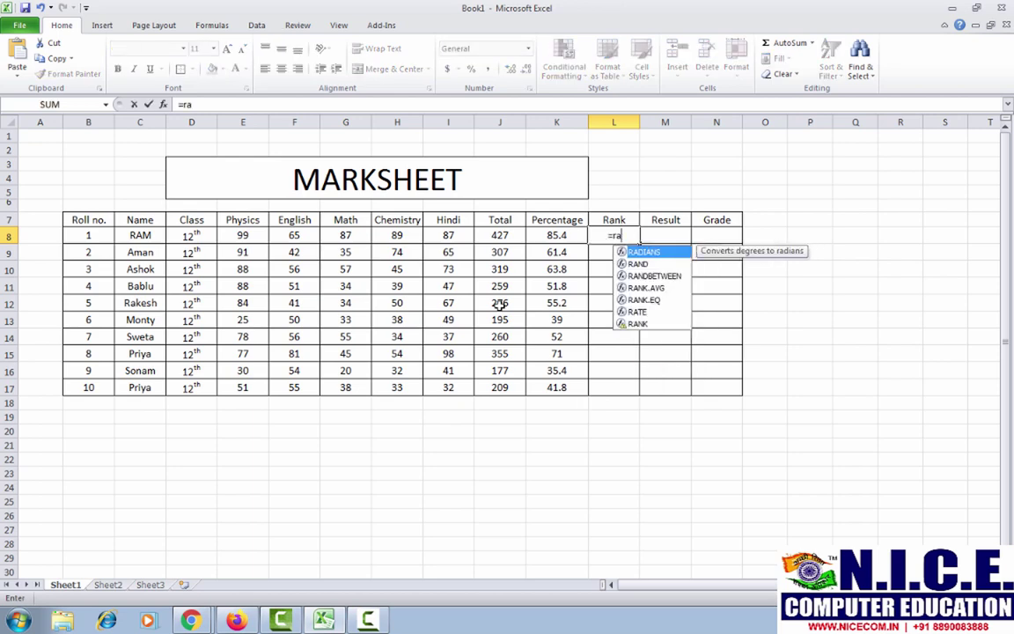
{"action": "type", "text": "nk"}
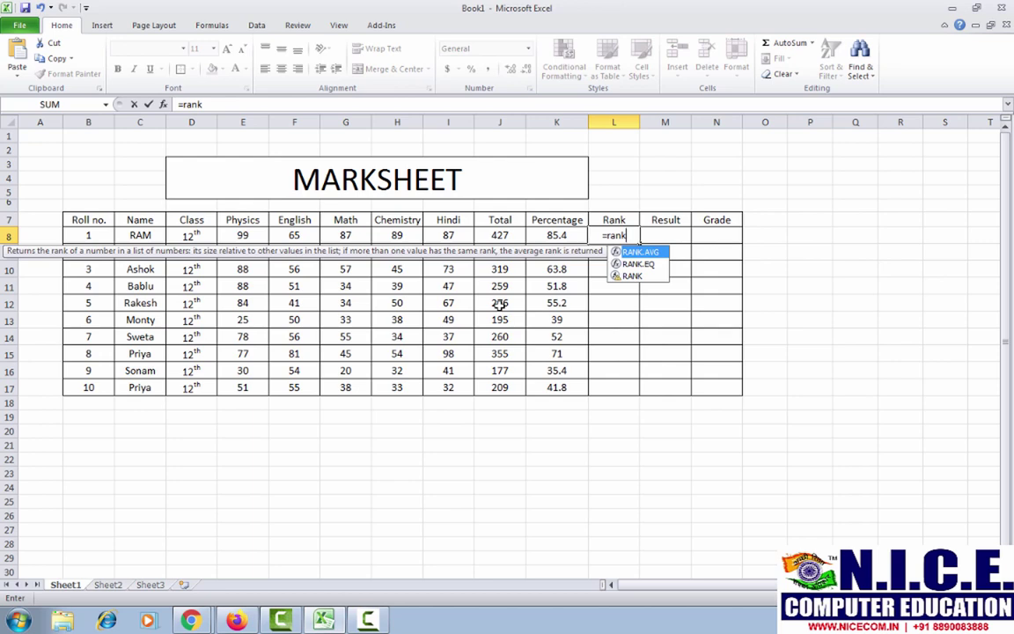
{"action": "type", "text": "("}
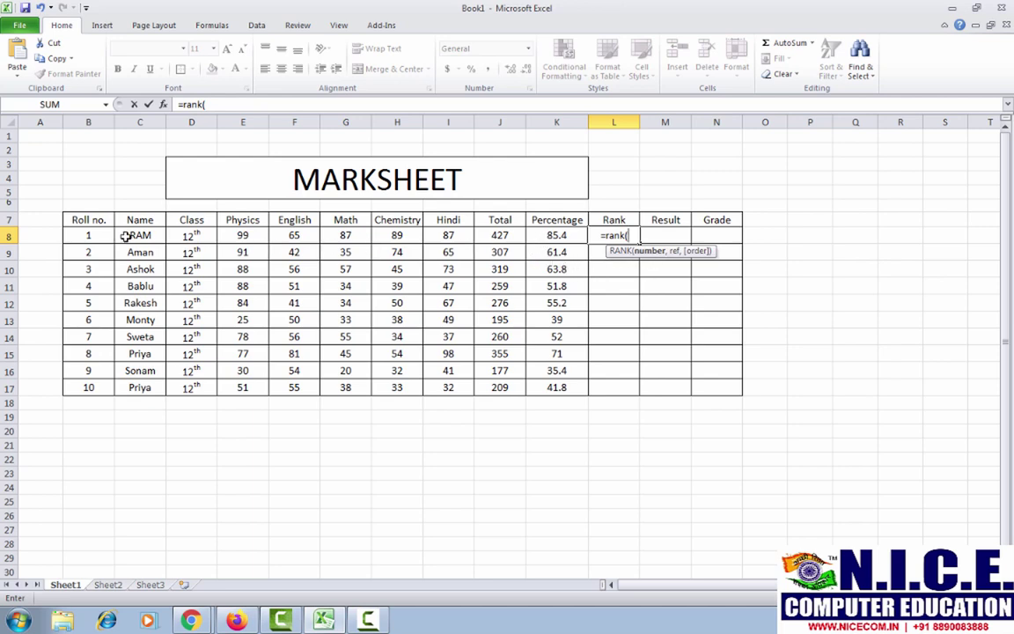
{"action": "left_click", "coordinate": [564, 235]}
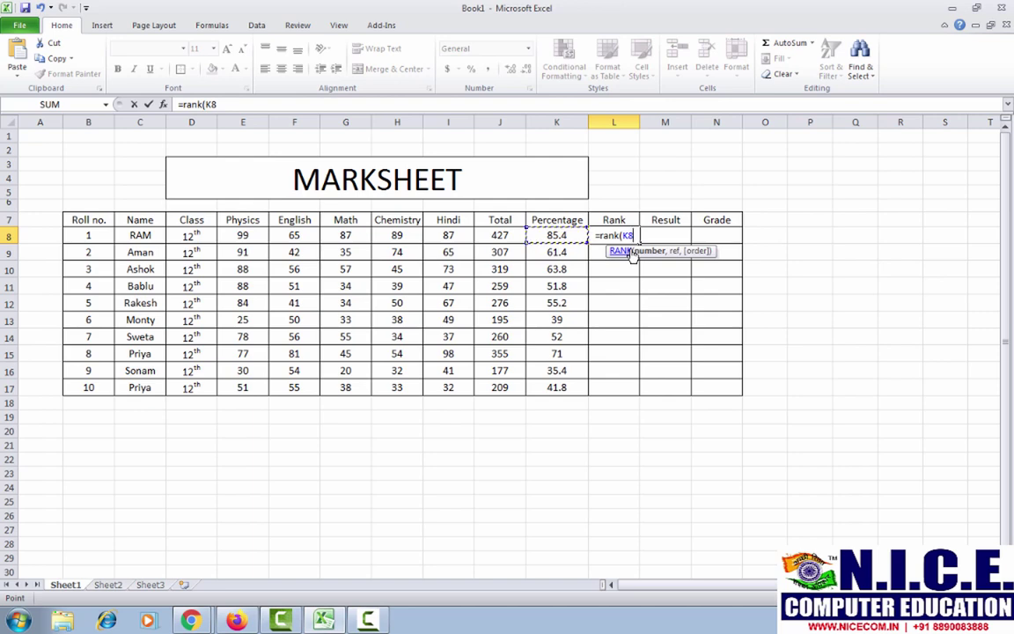
{"action": "type", "text": ","}
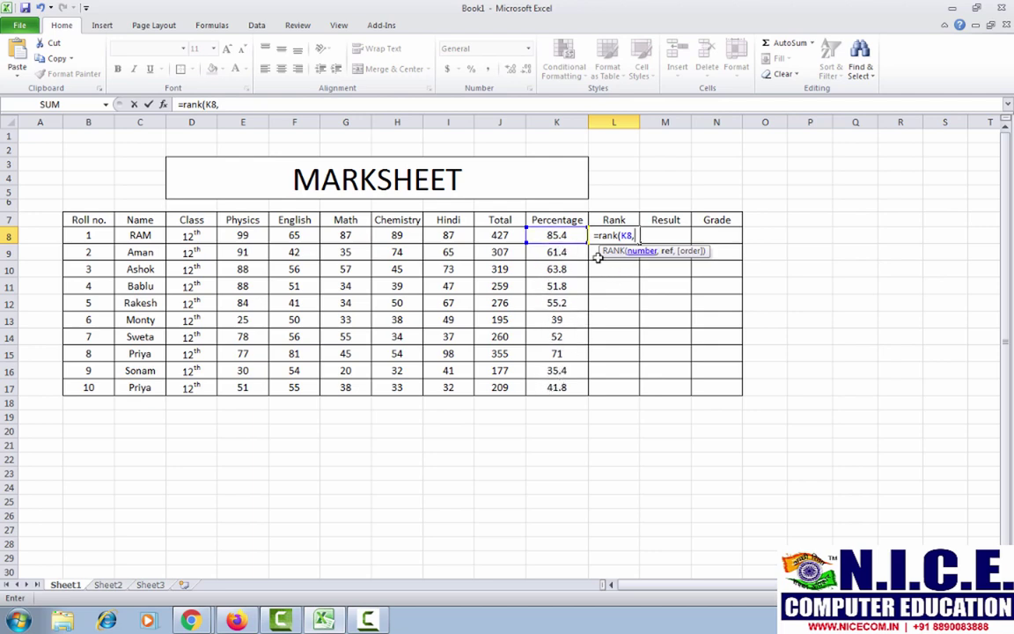
{"action": "left_click_drag", "start_coordinate": [540, 235], "coordinate": [541, 388]}
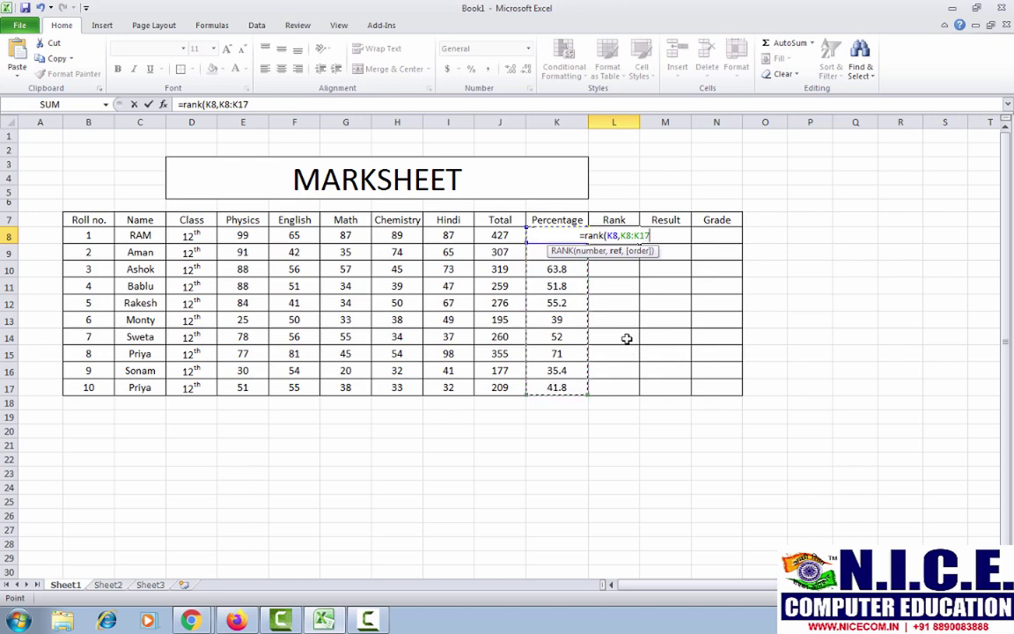
{"action": "type", "text": ")"}
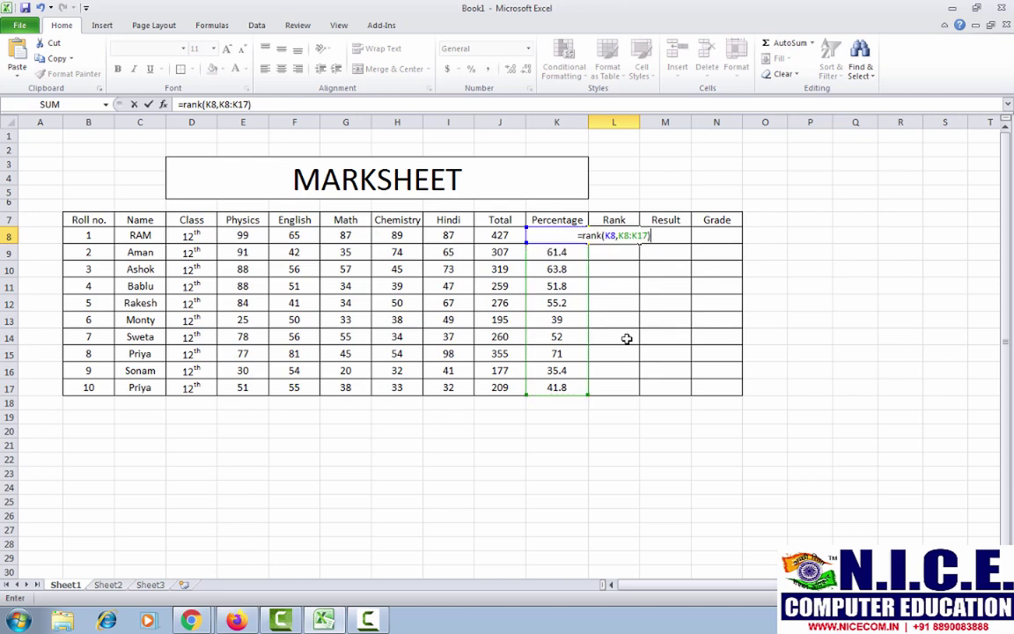
{"action": "key", "text": "Return"}
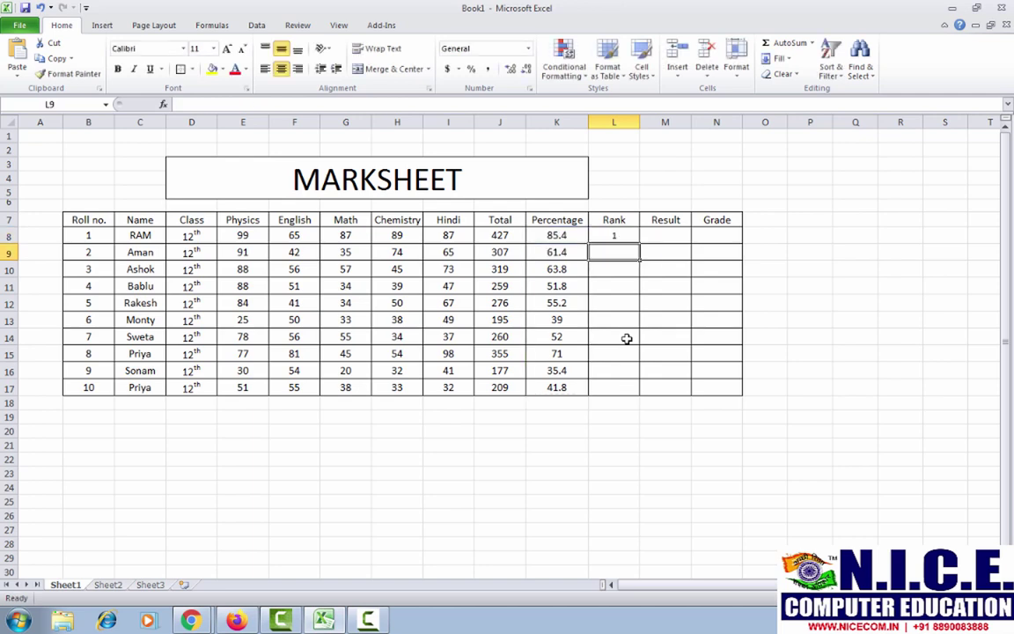
{"action": "left_click", "coordinate": [622, 230]}
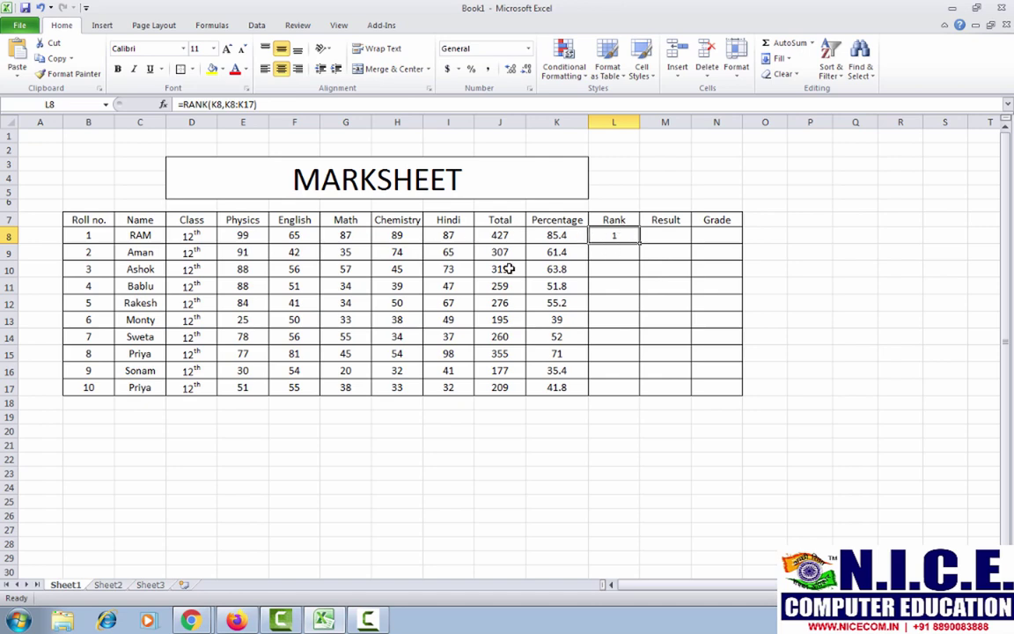
Step: Calculate the second student's rank in L9 with the formula =RANK(K9,K8:K17)
{"action": "left_click", "coordinate": [596, 254]}
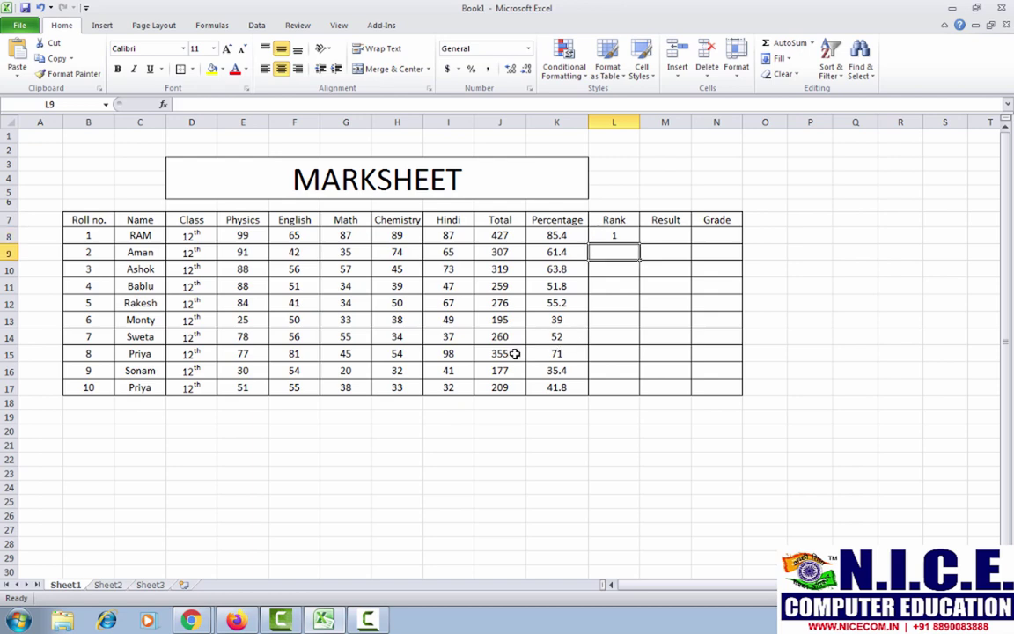
{"action": "type", "text": "=ran"}
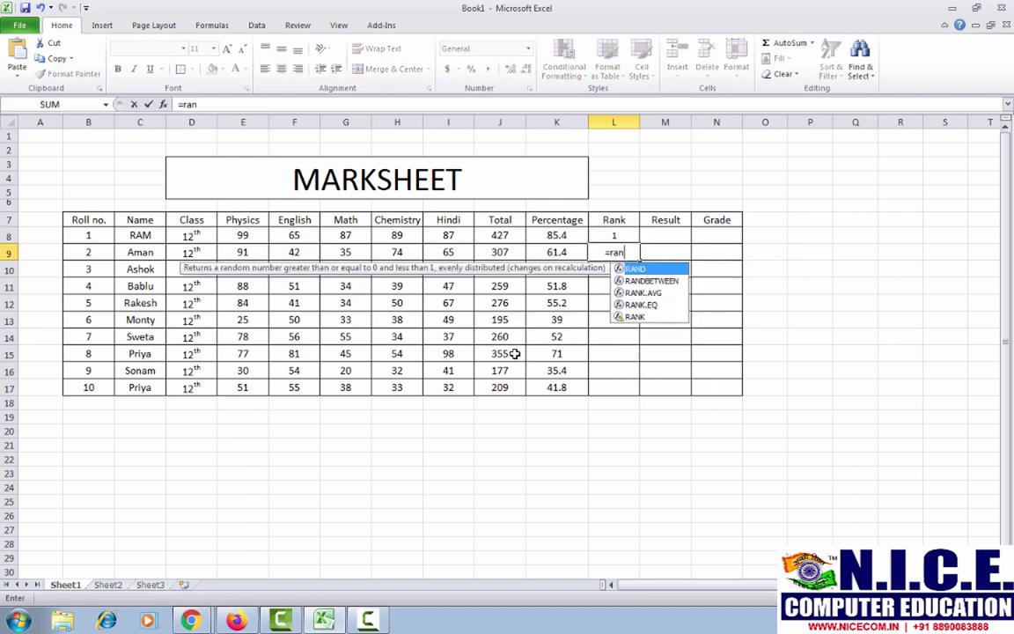
{"action": "type", "text": "k("}
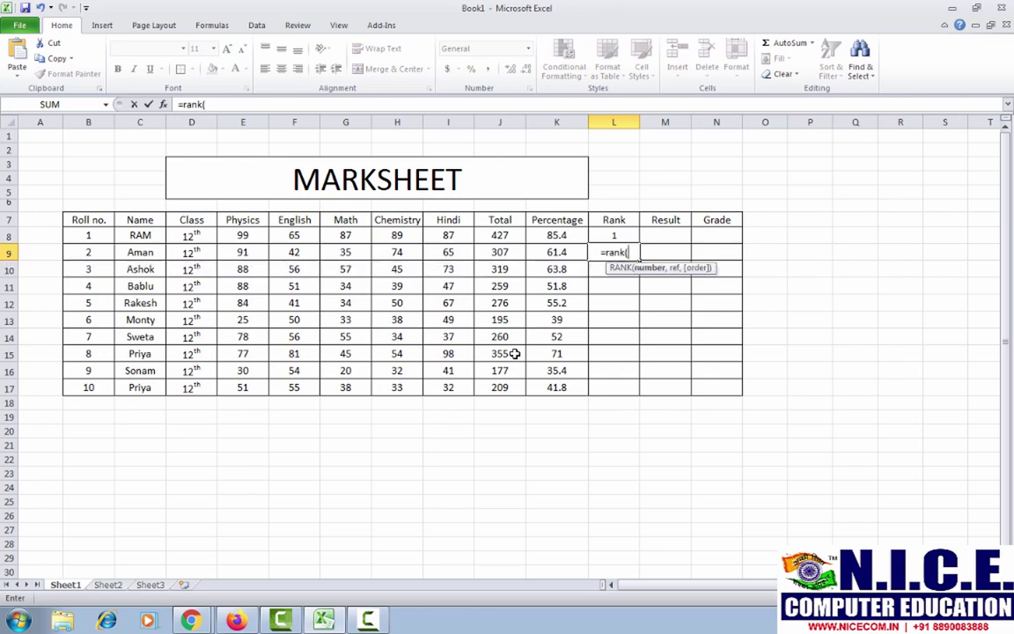
{"action": "left_click", "coordinate": [556, 252]}
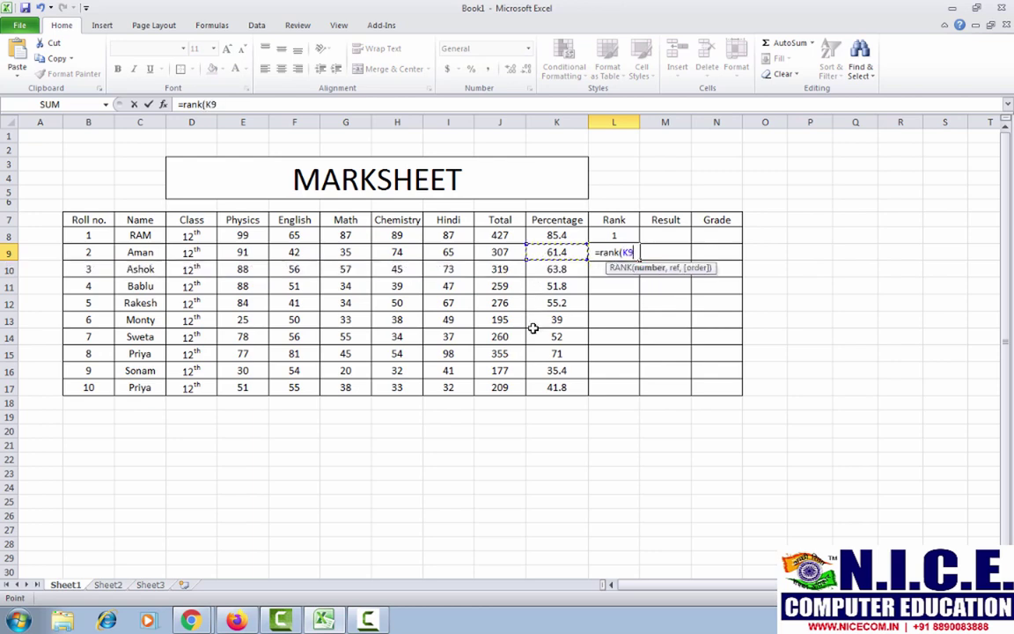
{"action": "type", "text": ","}
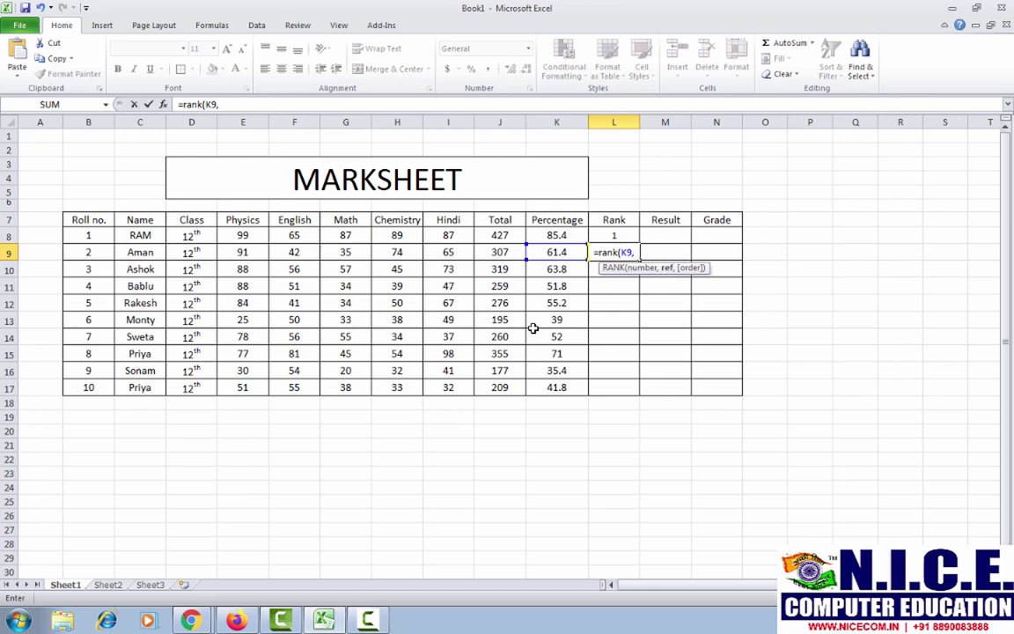
{"action": "left_click_drag", "start_coordinate": [572, 233], "coordinate": [572, 387]}
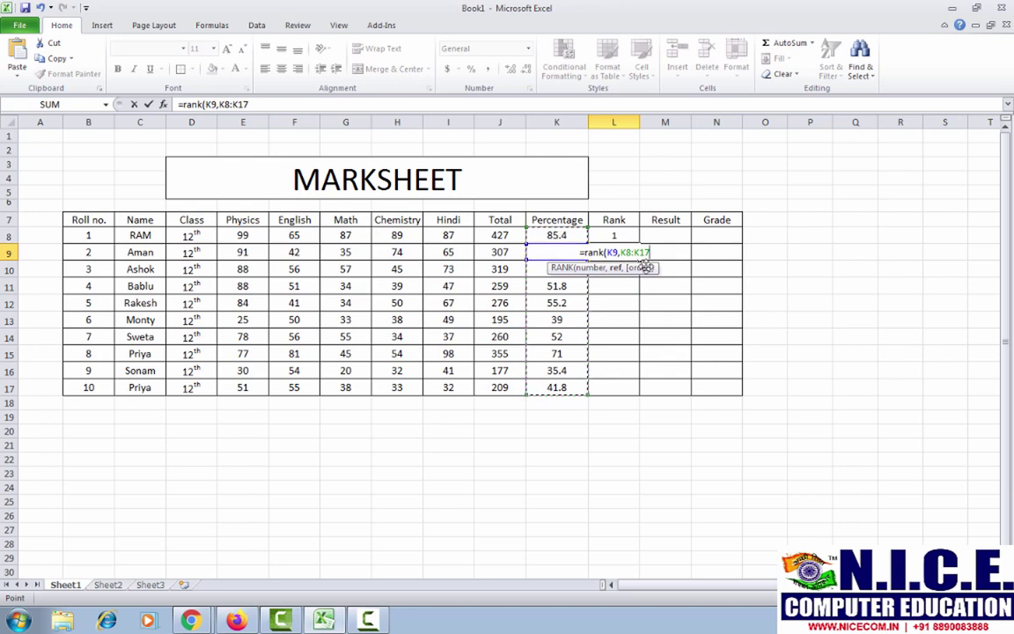
{"action": "type", "text": ")"}
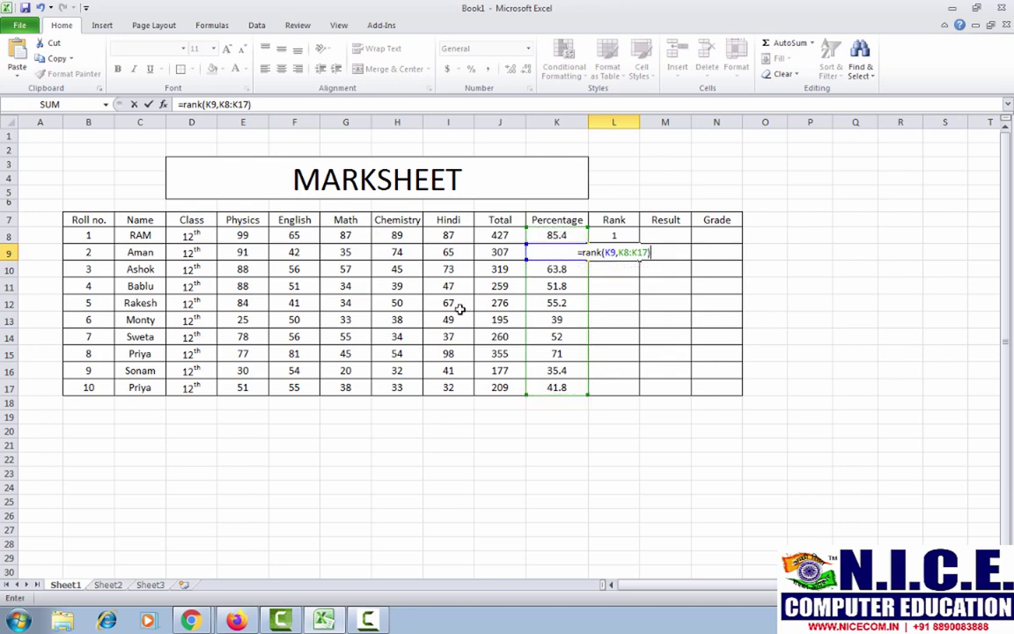
{"action": "key", "text": "Return"}
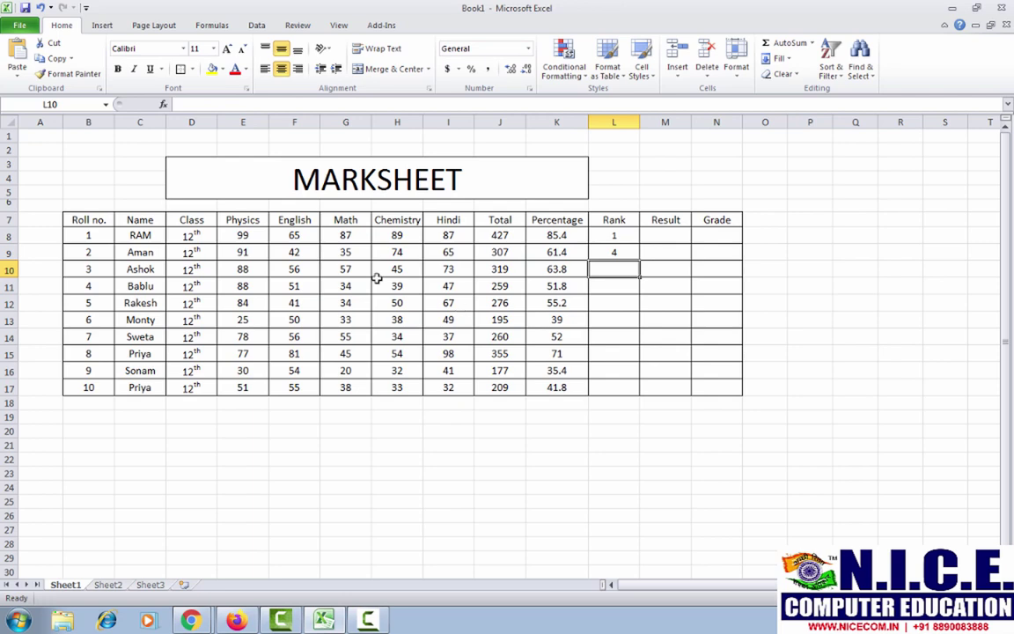
Step: Fill the rank formula from L9 down through L17 for the remaining students
{"action": "left_click", "coordinate": [606, 253]}
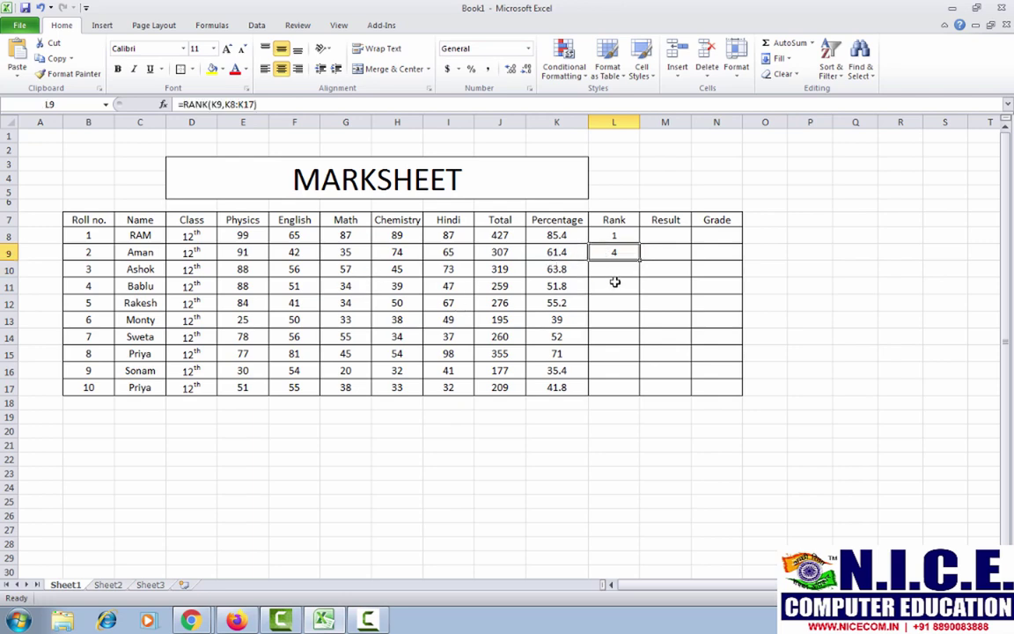
{"action": "left_click", "coordinate": [615, 267]}
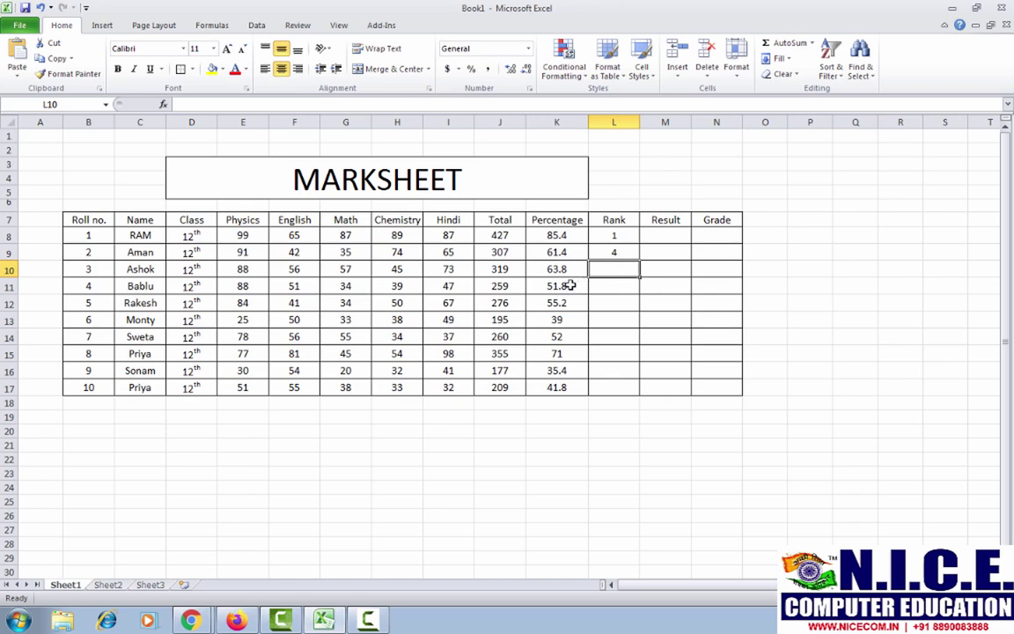
{"action": "left_click", "coordinate": [634, 254]}
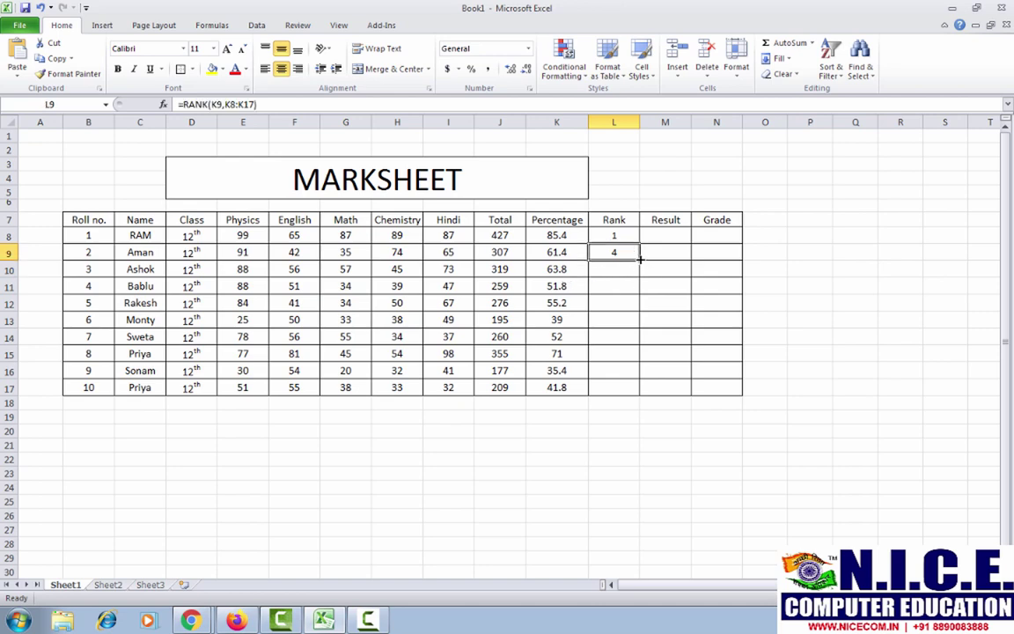
{"action": "left_click_drag", "start_coordinate": [639, 258], "coordinate": [640, 390]}
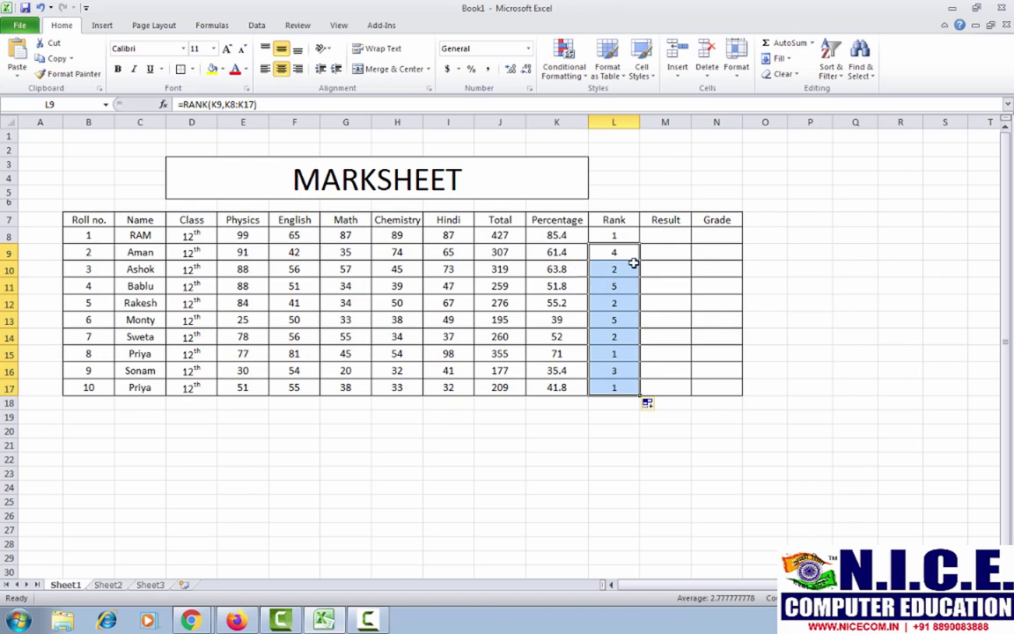
Step: Compare the filled ranks in column L with the students' percentages in column K and examine the rank formulas' cell references
{"action": "left_click", "coordinate": [611, 268]}
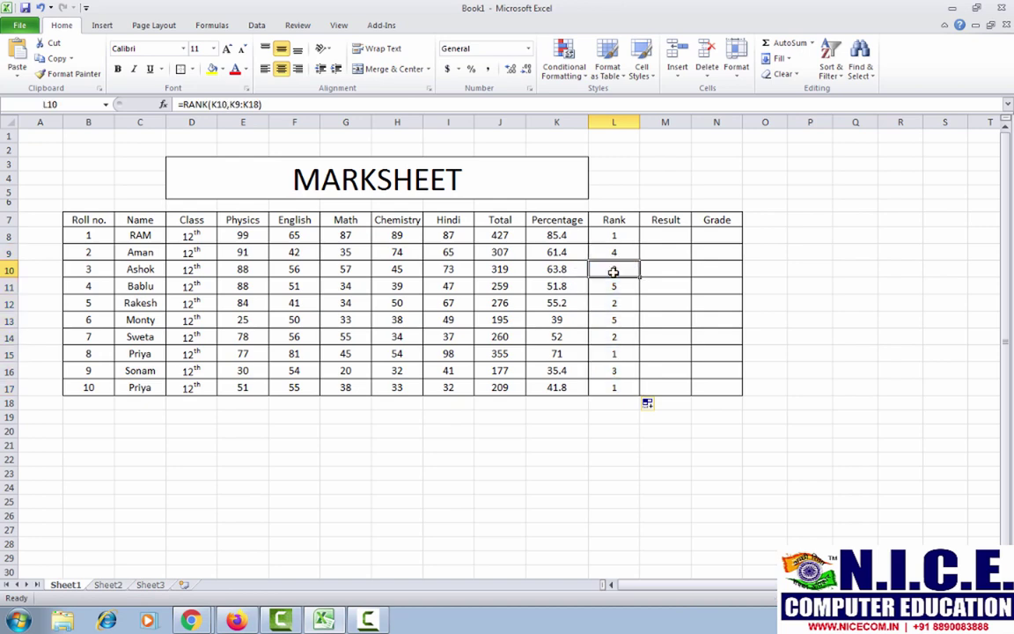
{"action": "left_click_drag", "start_coordinate": [91, 267], "coordinate": [607, 265]}
{"action": "left_click_drag", "start_coordinate": [616, 302], "coordinate": [130, 297]}
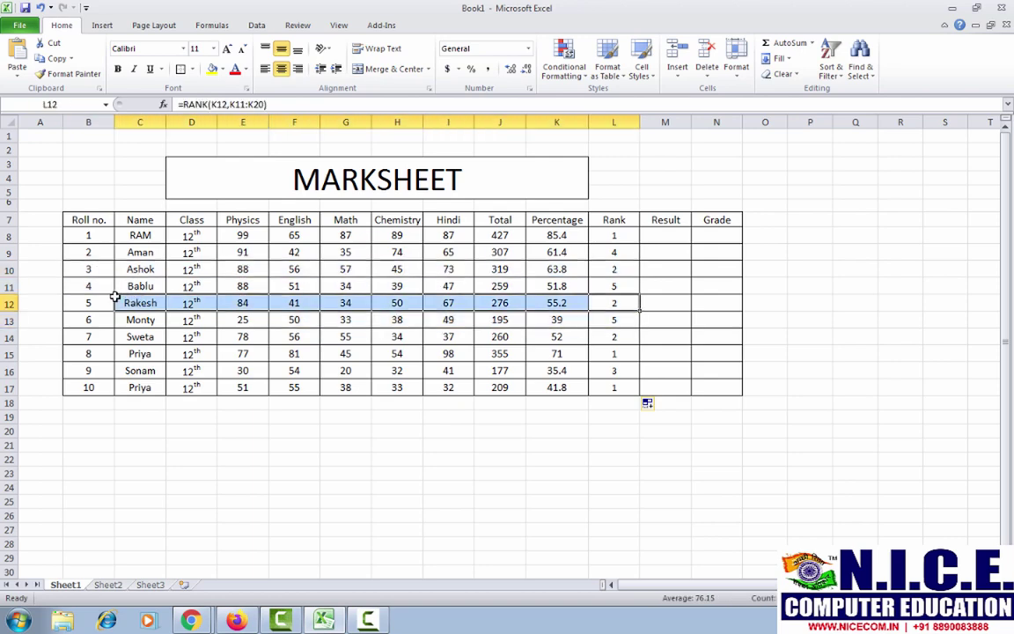
{"action": "left_click", "coordinate": [592, 305]}
{"action": "left_click", "coordinate": [606, 269]}
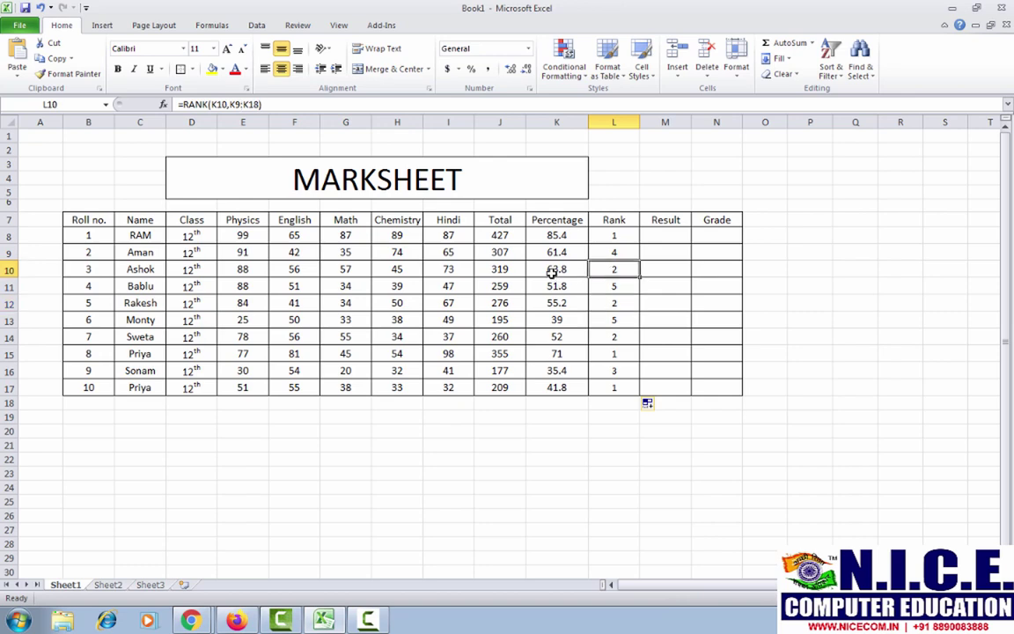
{"action": "left_click", "coordinate": [550, 273]}
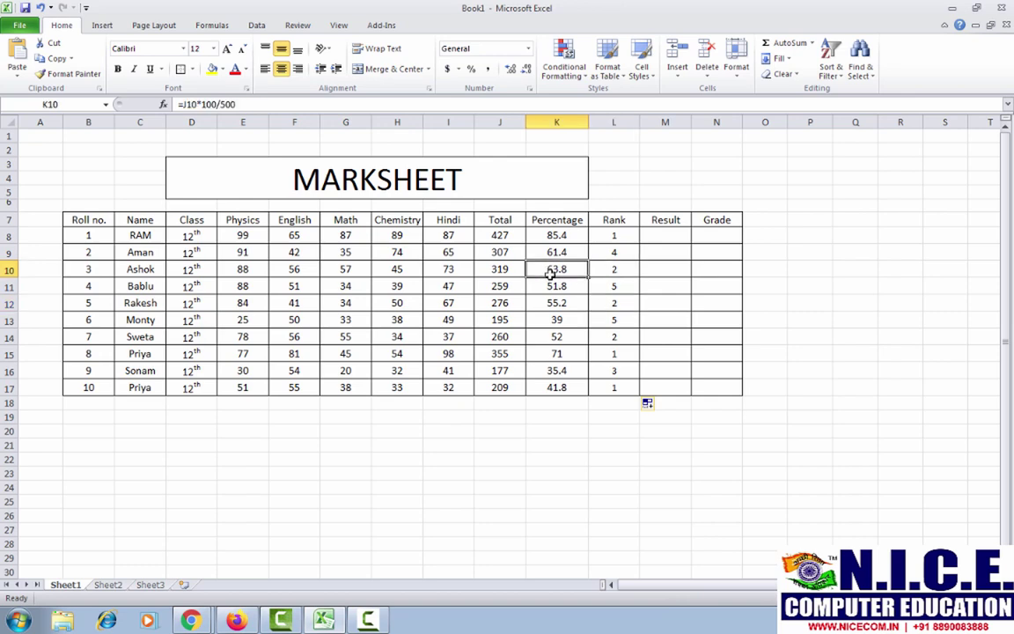
{"action": "left_click", "coordinate": [612, 268]}
{"action": "left_click", "coordinate": [545, 306]}
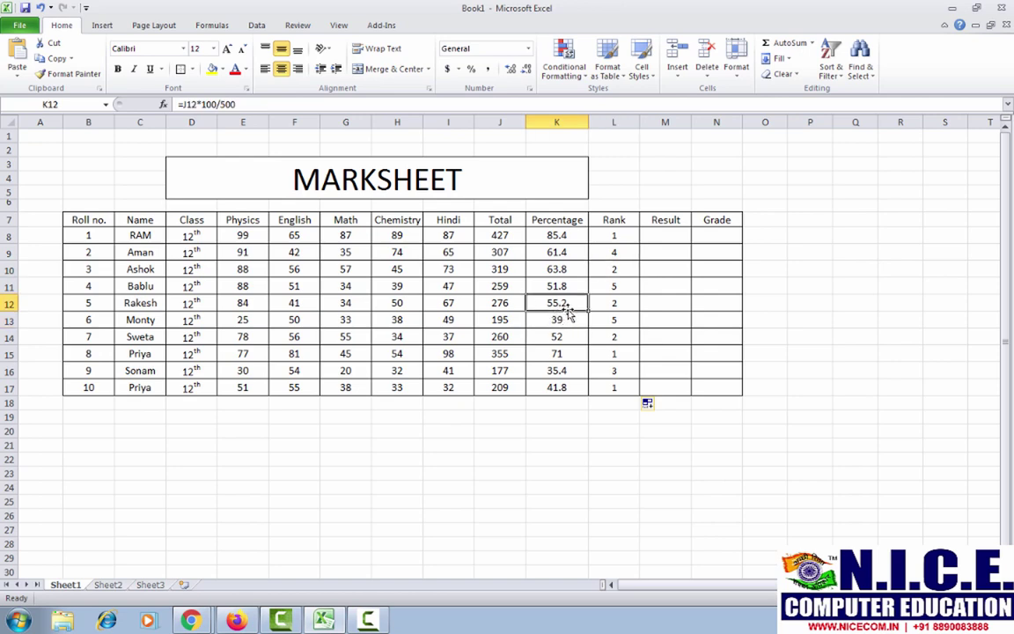
{"action": "left_click", "coordinate": [609, 304]}
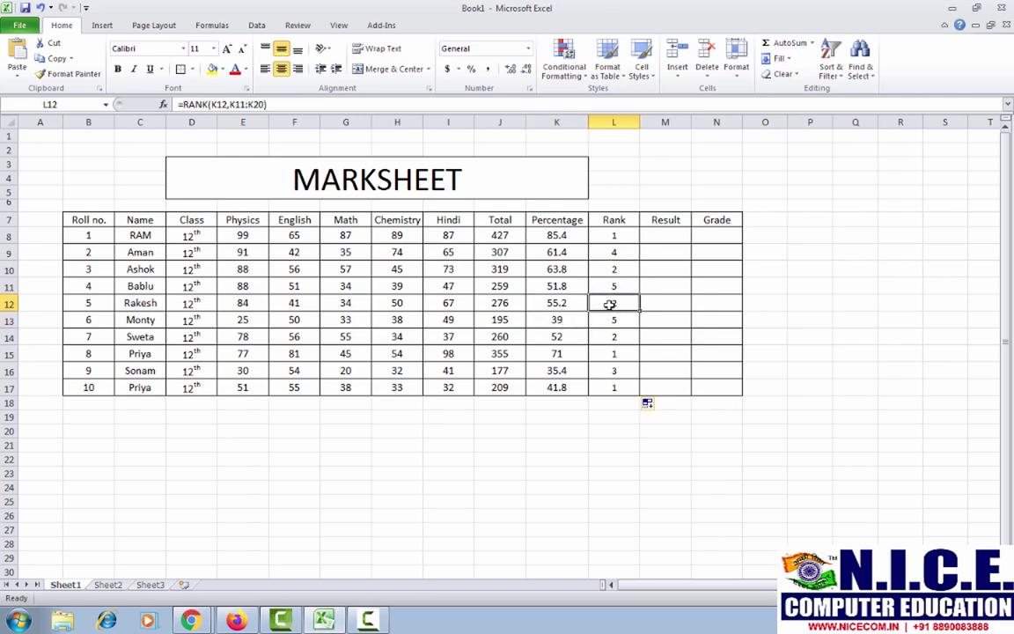
{"action": "left_click", "coordinate": [616, 355]}
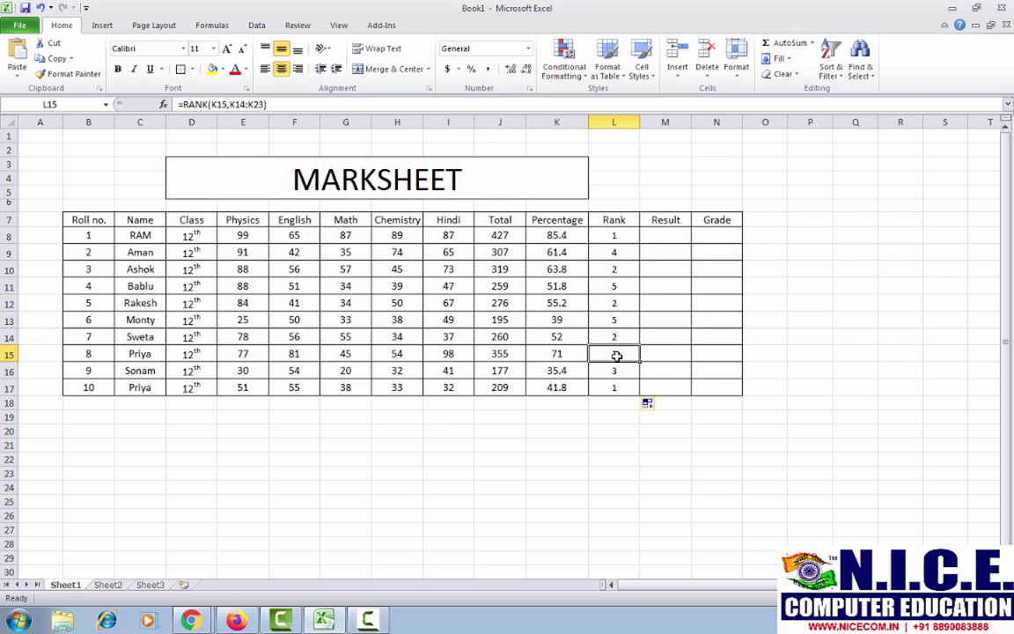
{"action": "left_click", "coordinate": [570, 353]}
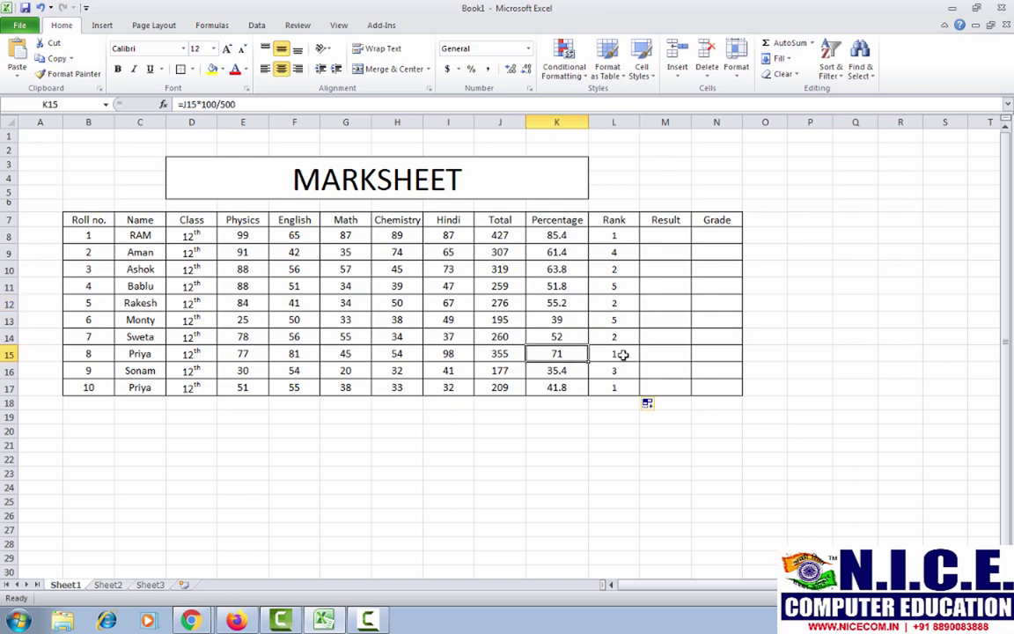
{"action": "left_click", "coordinate": [143, 354]}
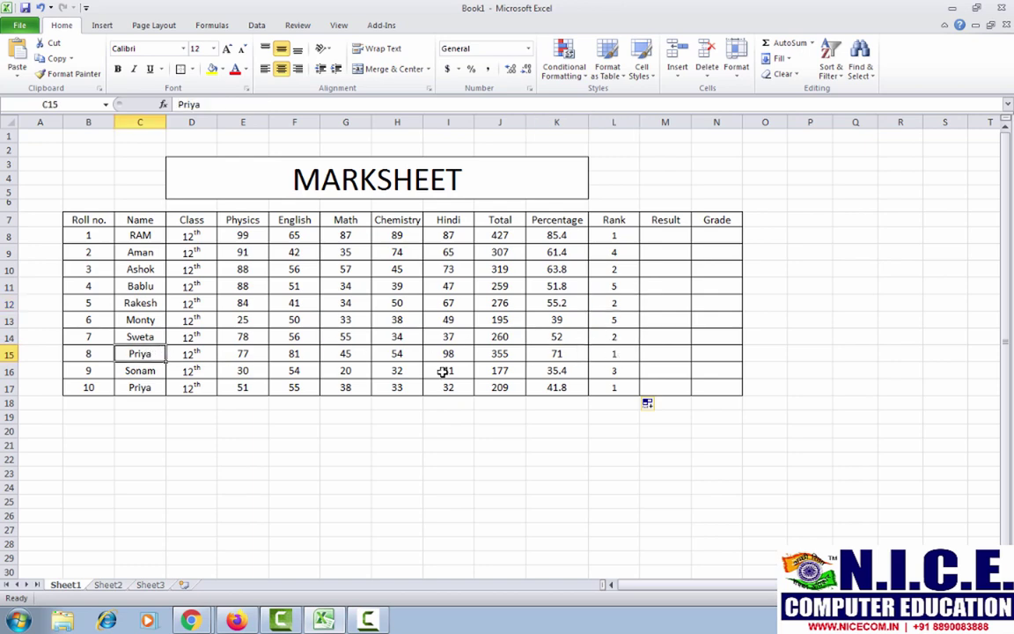
{"action": "left_click", "coordinate": [617, 353]}
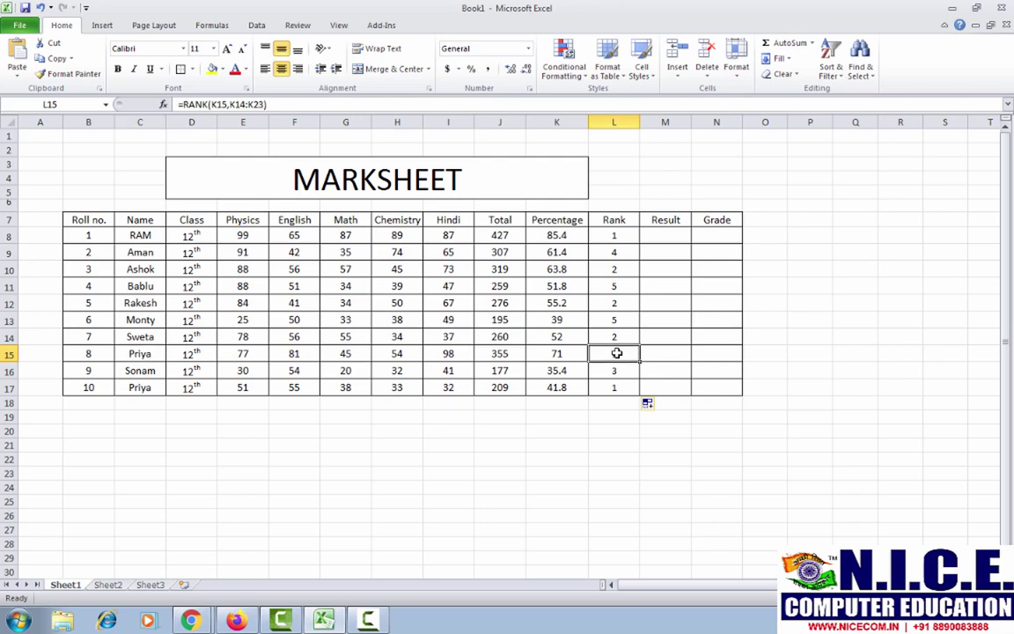
{"action": "left_click", "coordinate": [595, 271]}
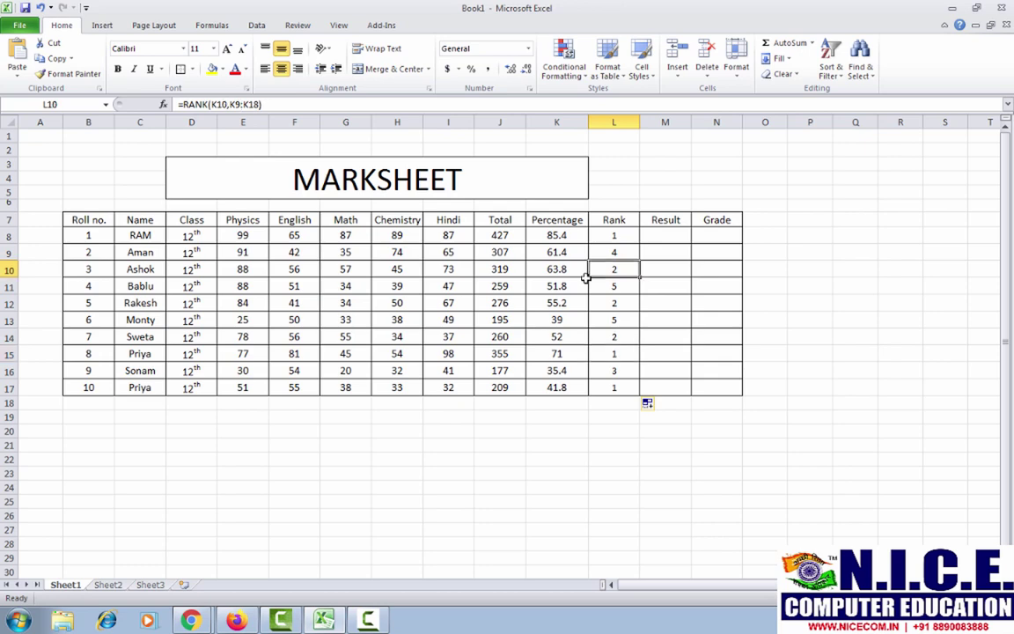
Step: Enter 1 in I21 and 2 in I22, and fill the number series down to 8 in I28
{"action": "left_click", "coordinate": [454, 444]}
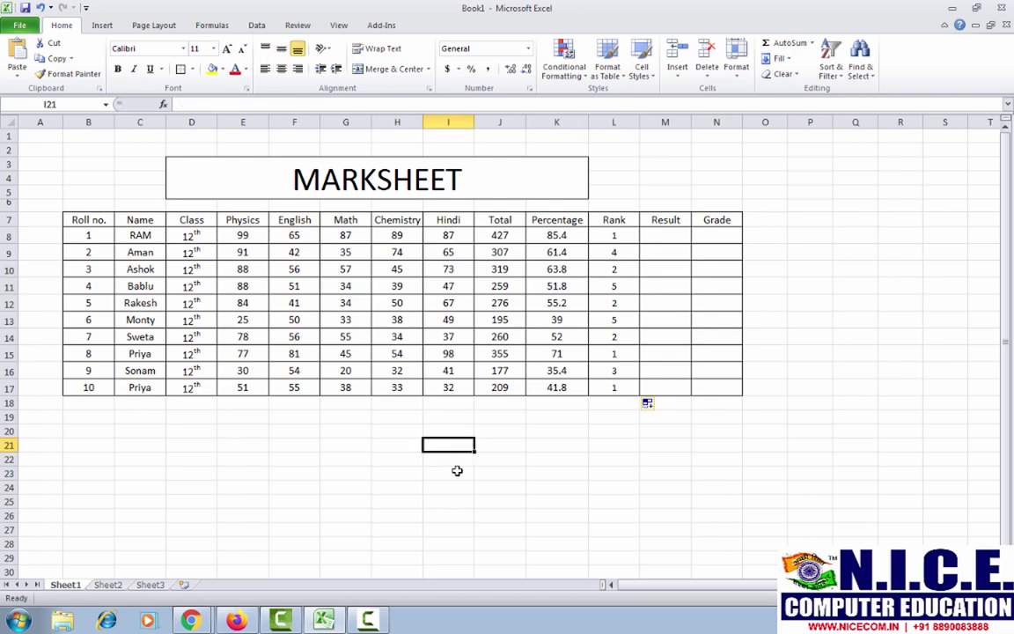
{"action": "type", "text": "1"}
{"action": "key", "text": "Return"}
{"action": "type", "text": "2"}
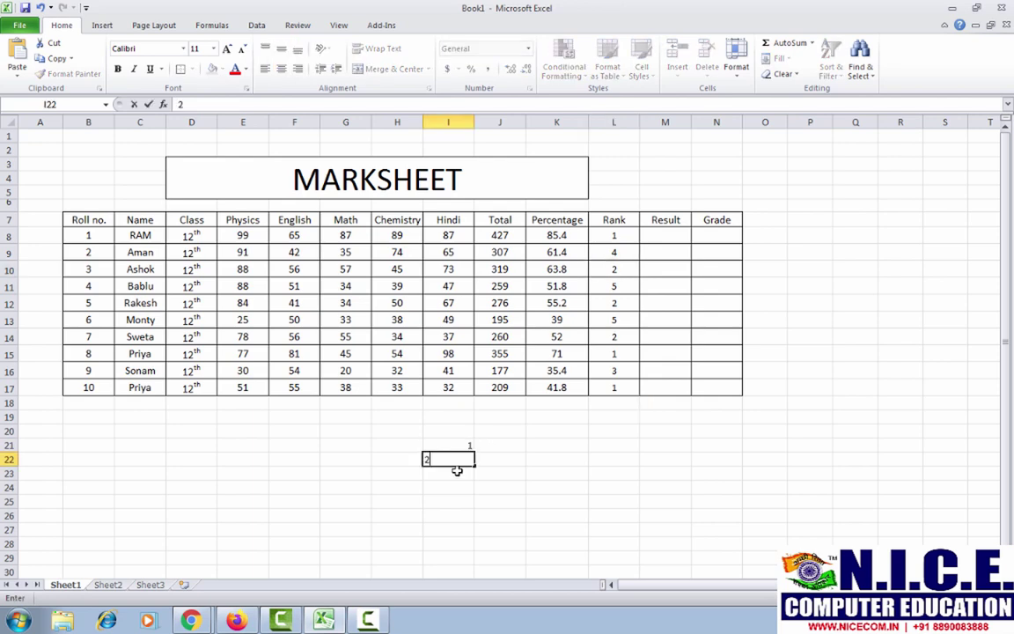
{"action": "key", "text": "Return"}
{"action": "left_click_drag", "start_coordinate": [463, 445], "coordinate": [473, 545]}
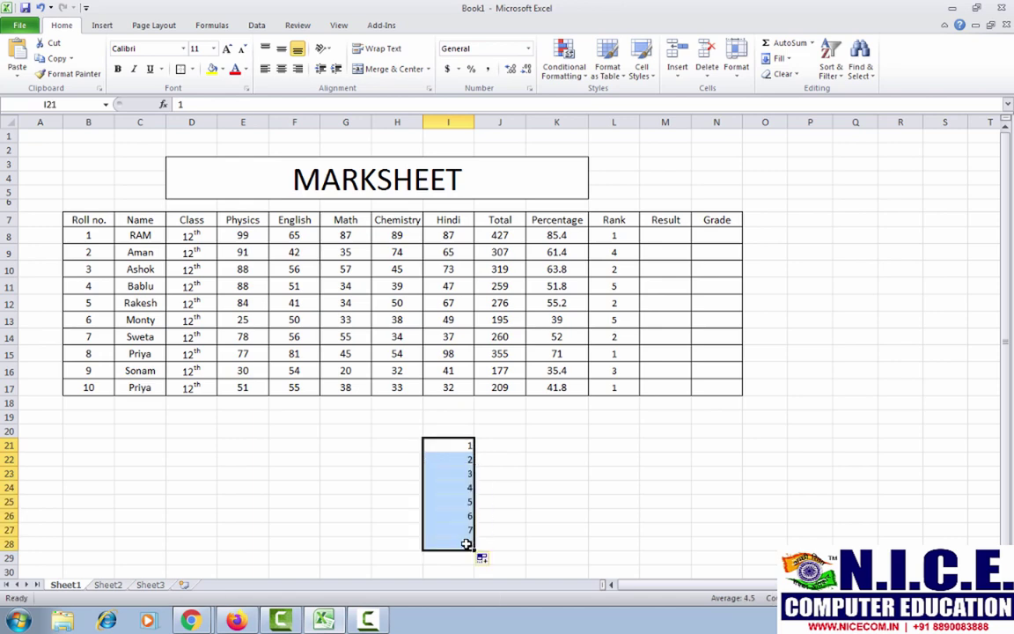
{"action": "left_click", "coordinate": [451, 474]}
{"action": "left_click", "coordinate": [455, 485]}
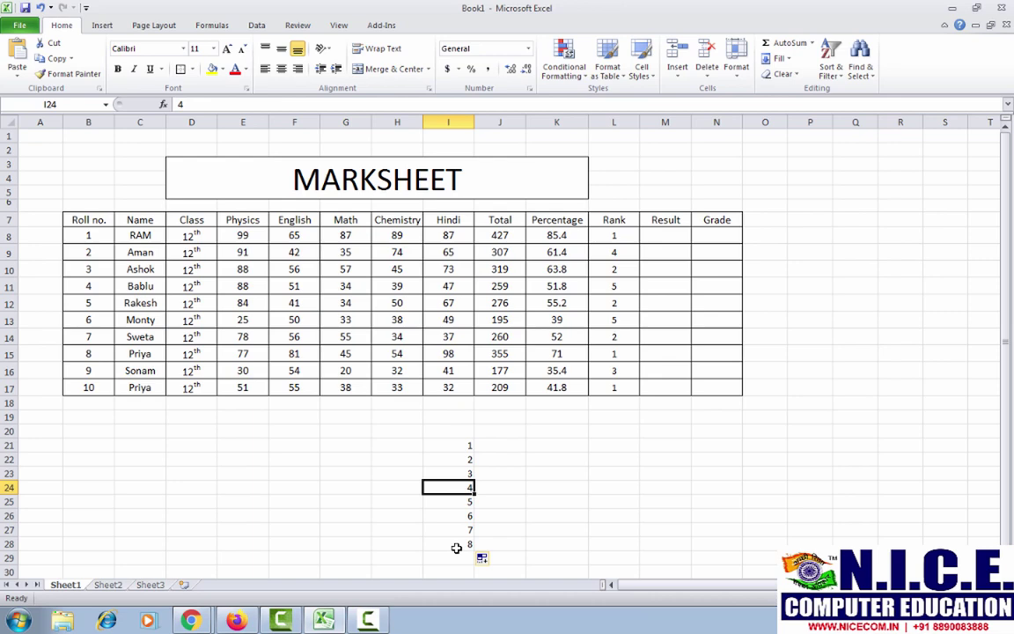
Step: Examine the range references of the rank formulas in L11 and L17 against the percentages in K8:K17
{"action": "left_click", "coordinate": [616, 288]}
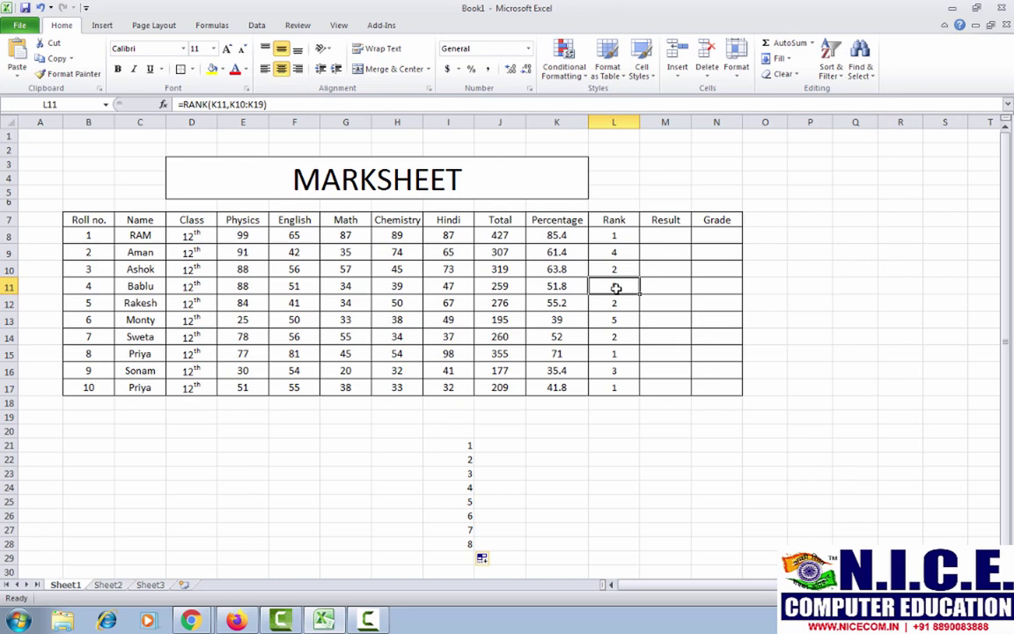
{"action": "left_click_drag", "start_coordinate": [613, 235], "coordinate": [611, 378]}
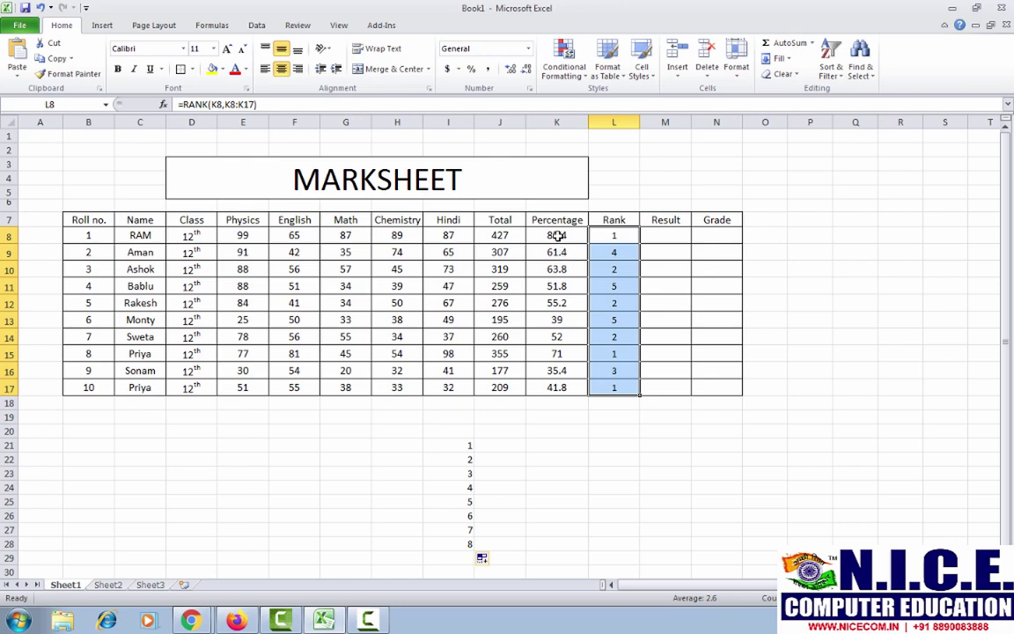
{"action": "left_click_drag", "start_coordinate": [556, 235], "coordinate": [556, 387]}
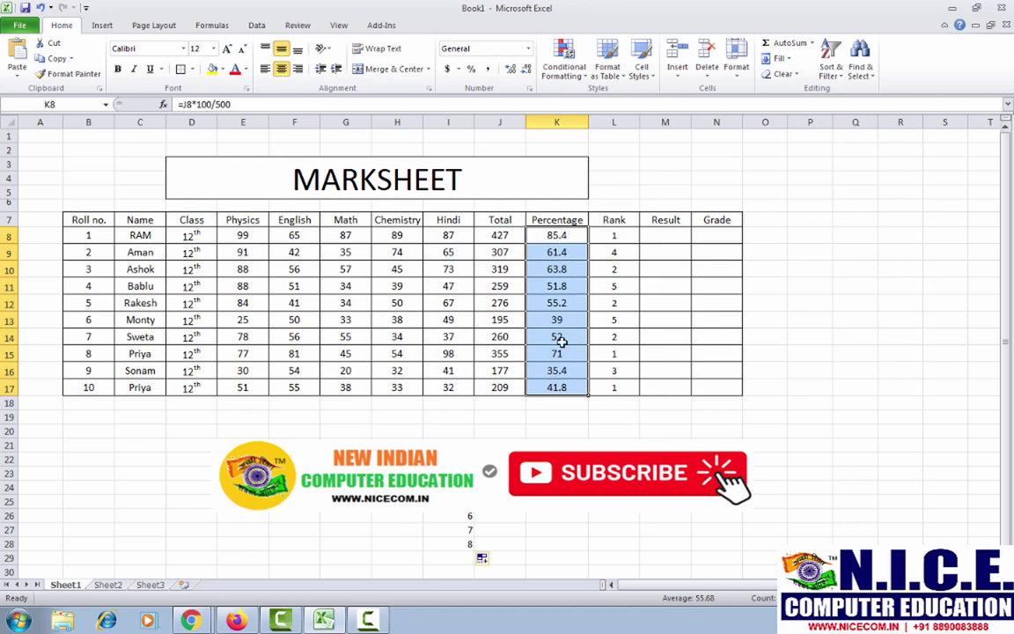
{"action": "left_click", "coordinate": [615, 287]}
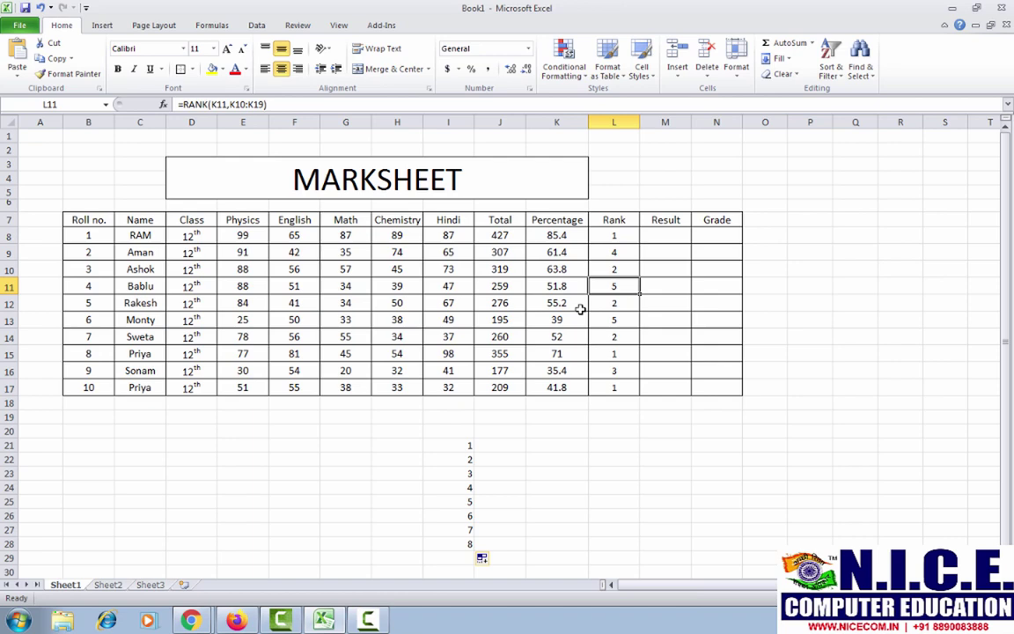
{"action": "key", "text": "F2"}
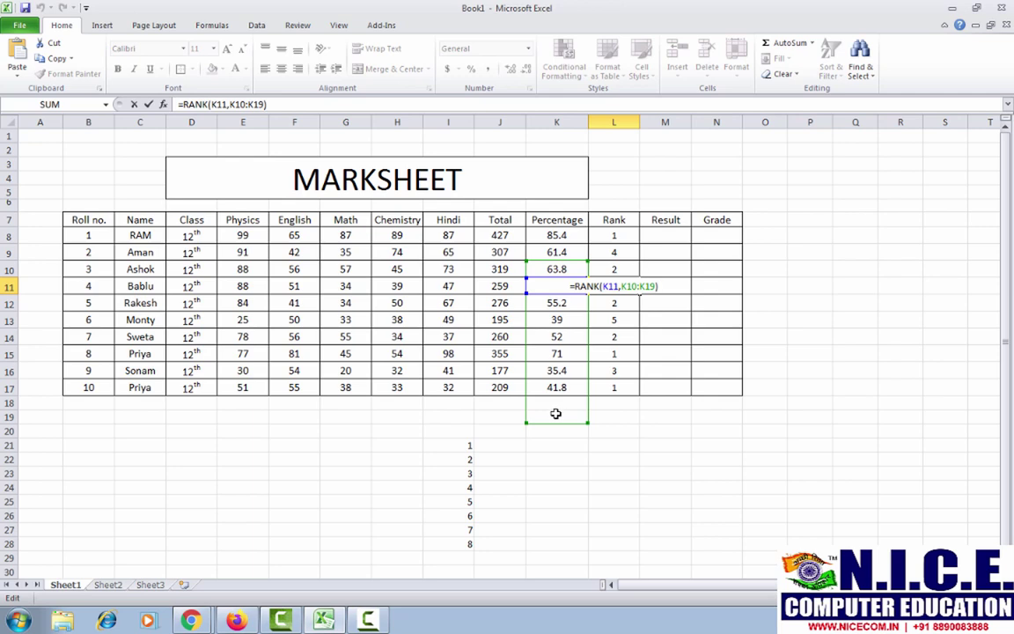
{"action": "left_click", "coordinate": [607, 387]}
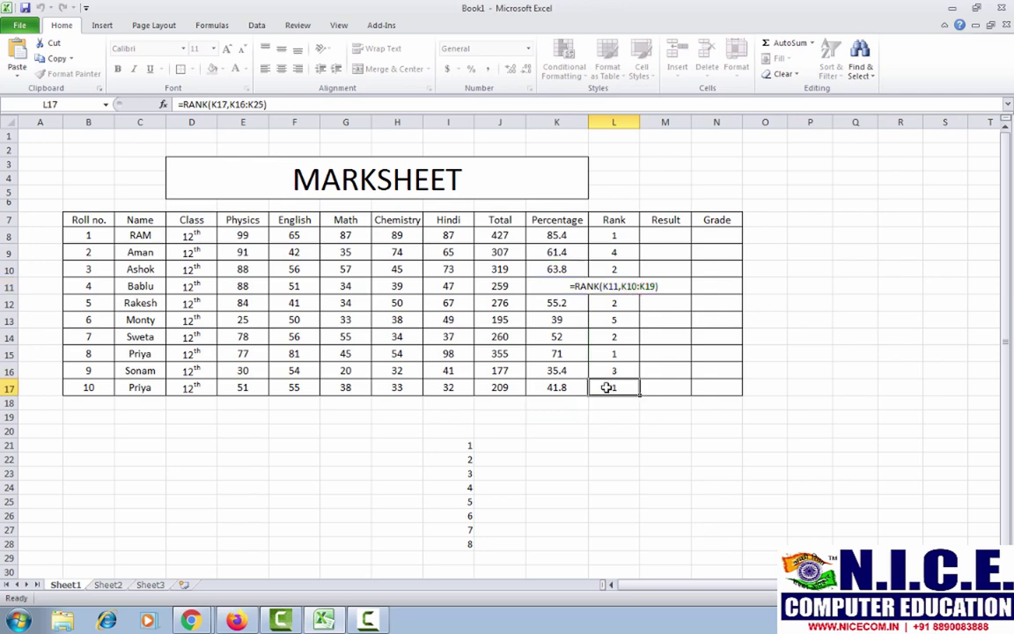
{"action": "double_click", "coordinate": [608, 387]}
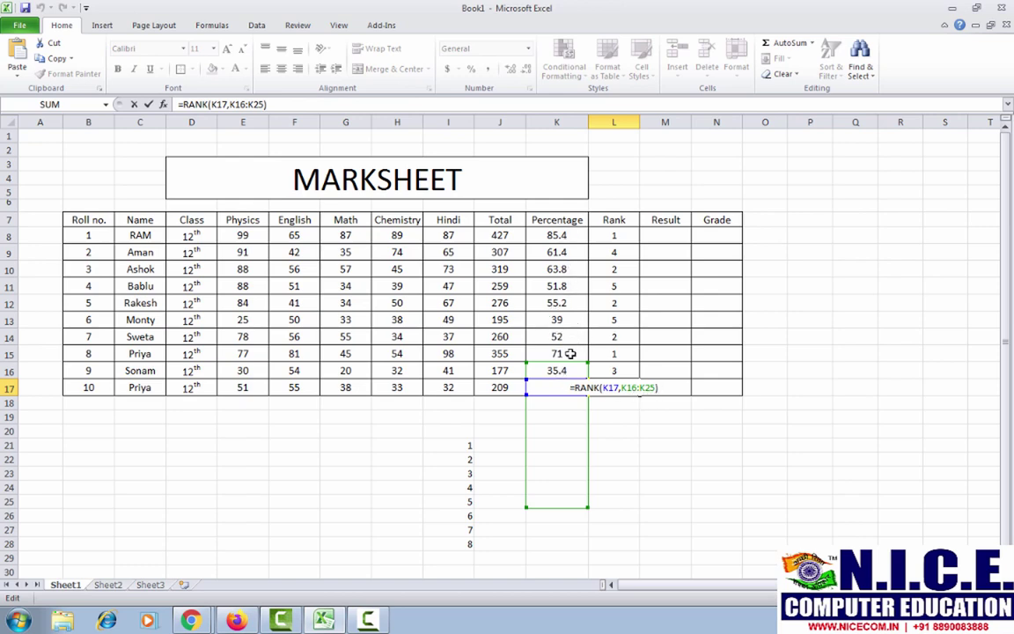
{"action": "left_click", "coordinate": [612, 284]}
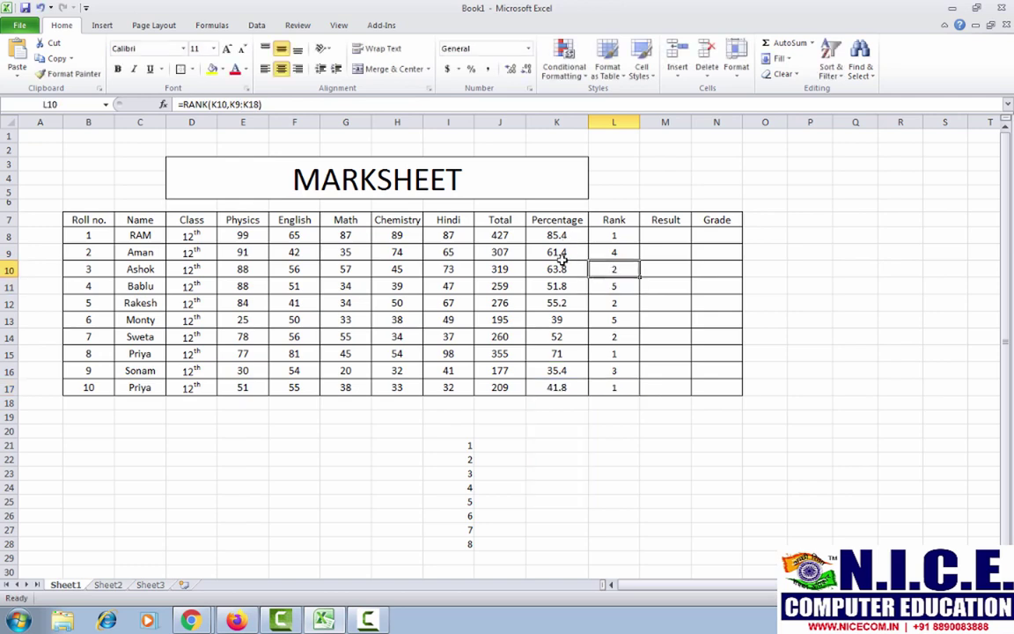
{"action": "left_click_drag", "start_coordinate": [560, 234], "coordinate": [563, 385]}
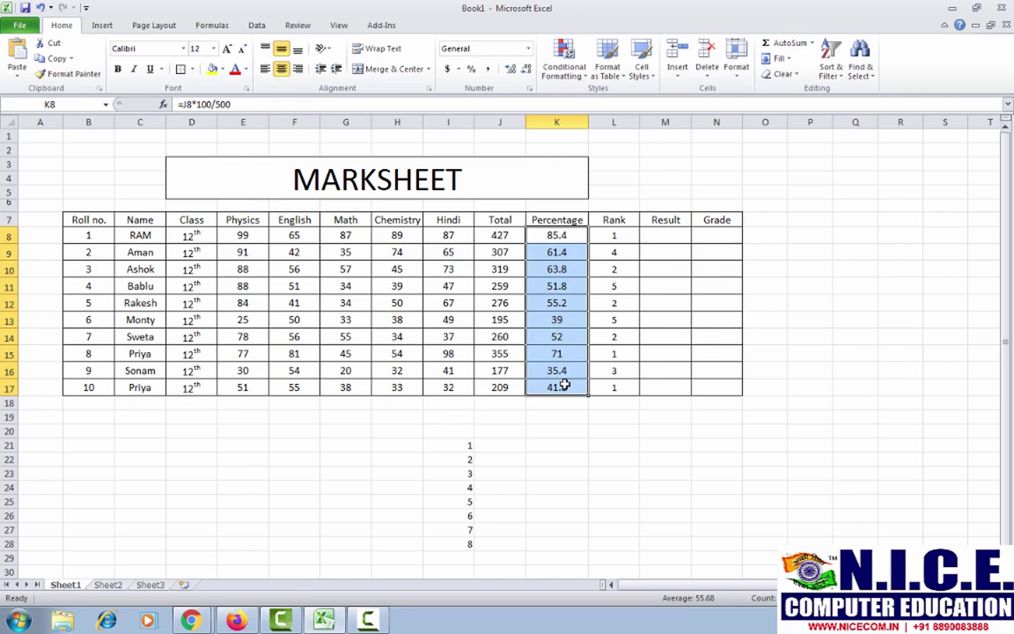
Step: Clear the ranks in L10:L17, keeping the first two students' ranks
{"action": "left_click_drag", "start_coordinate": [613, 268], "coordinate": [622, 388]}
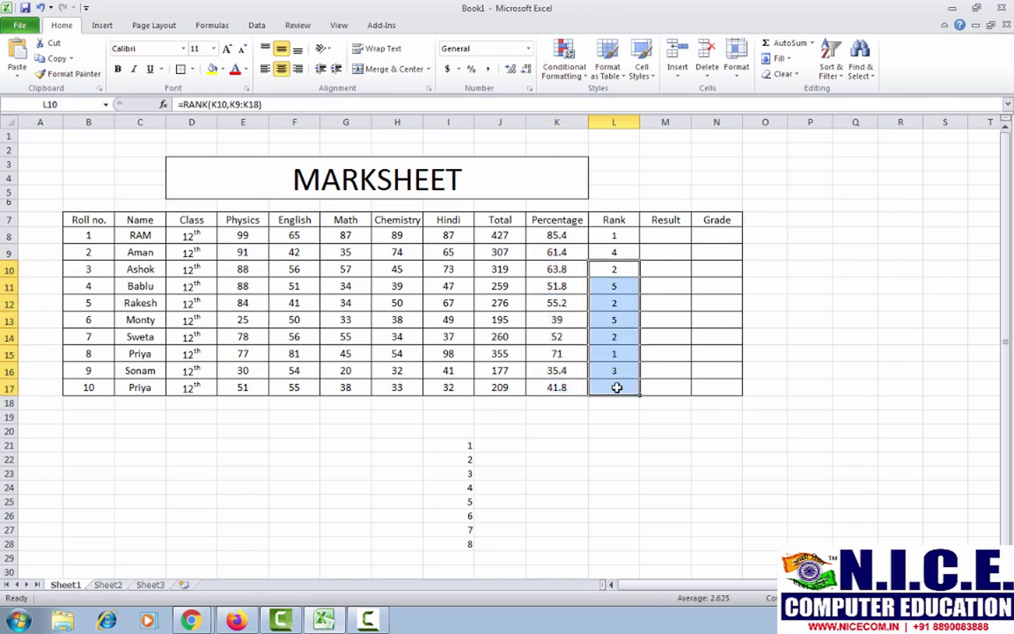
{"action": "key", "text": "Delete"}
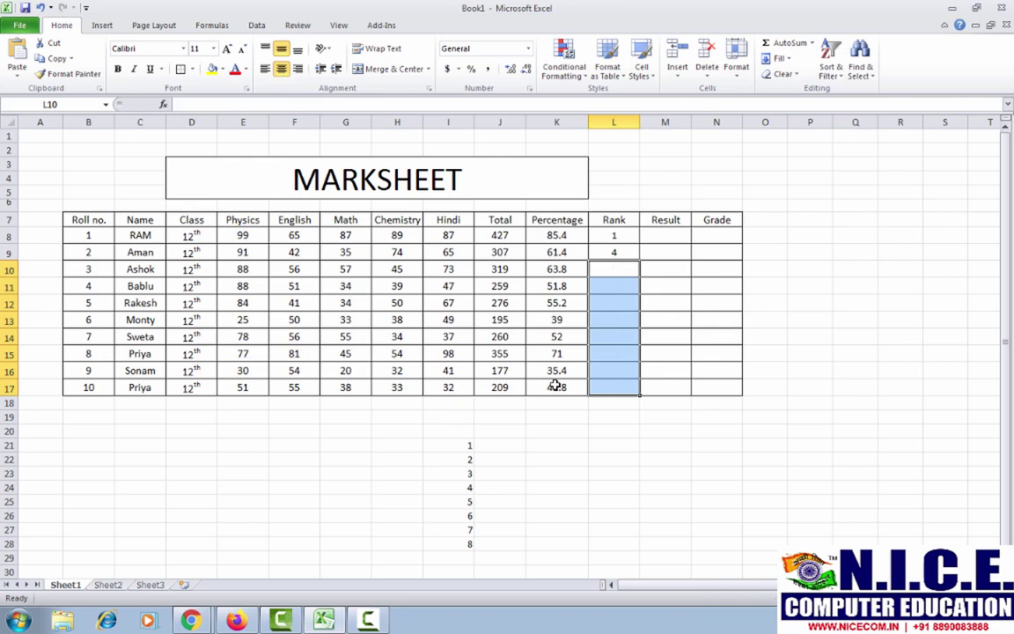
{"action": "left_click", "coordinate": [581, 336]}
{"action": "left_click", "coordinate": [553, 235]}
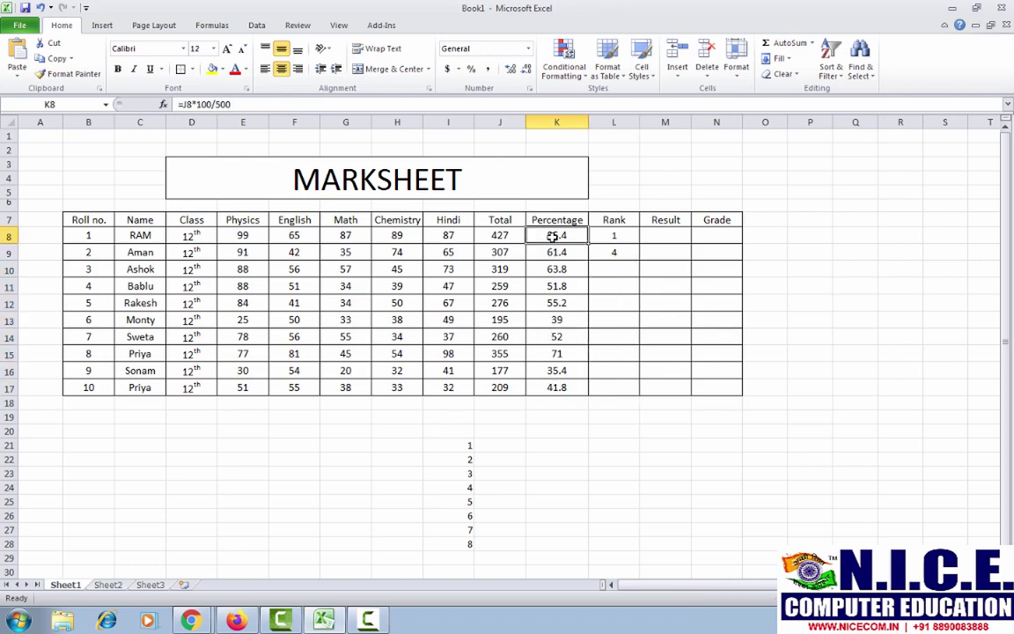
{"action": "left_click_drag", "start_coordinate": [552, 235], "coordinate": [556, 385]}
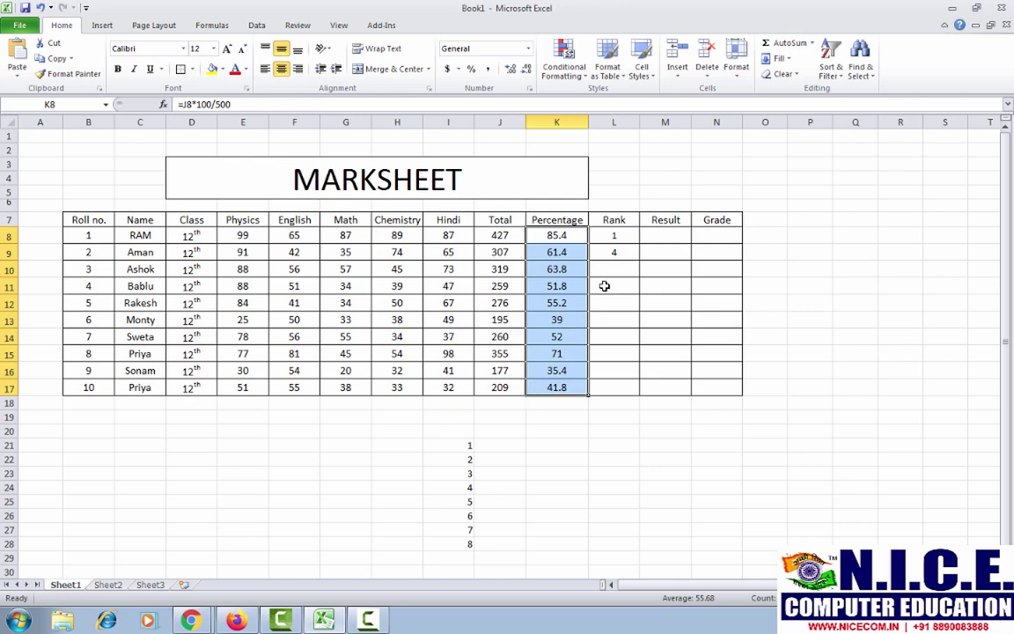
Step: Make the range in L9's rank formula absolute so that it reads =RANK(K9,$K$8:$K$17)
{"action": "left_click", "coordinate": [616, 252]}
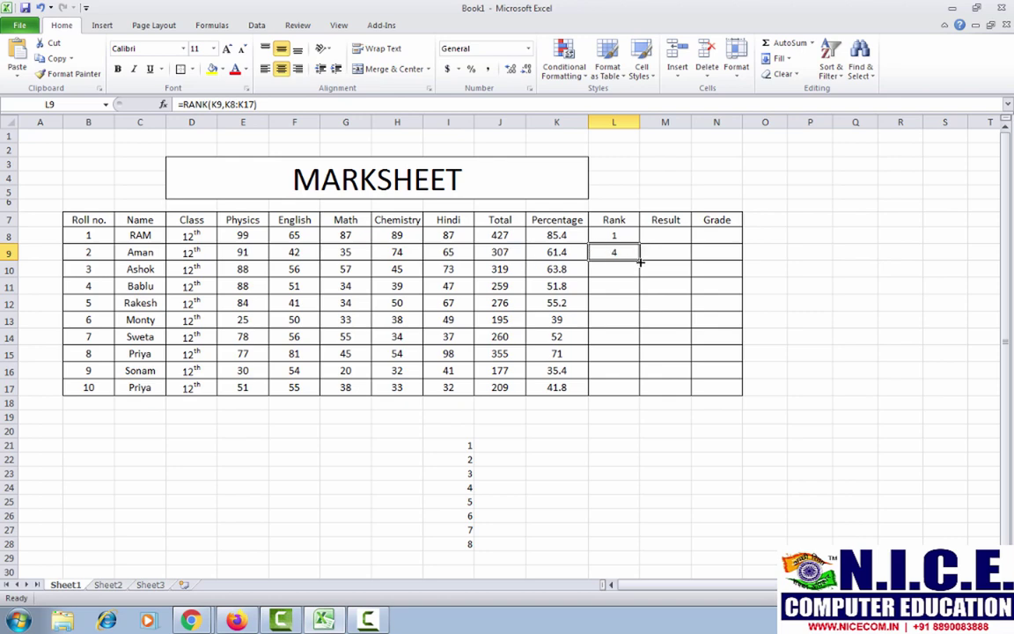
{"action": "left_click_drag", "start_coordinate": [557, 236], "coordinate": [548, 387]}
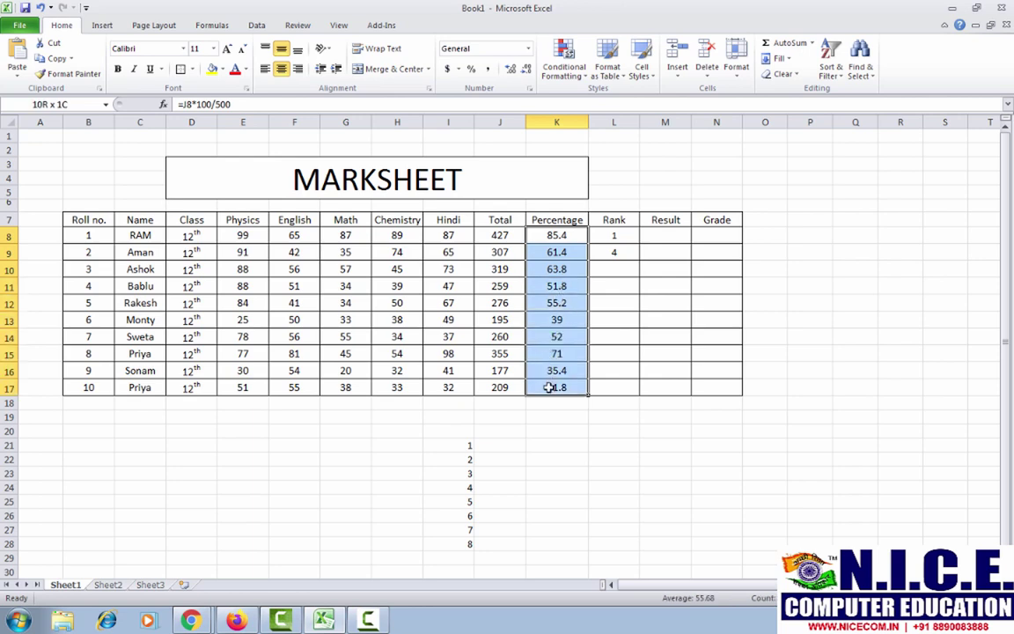
{"action": "left_click", "coordinate": [610, 254]}
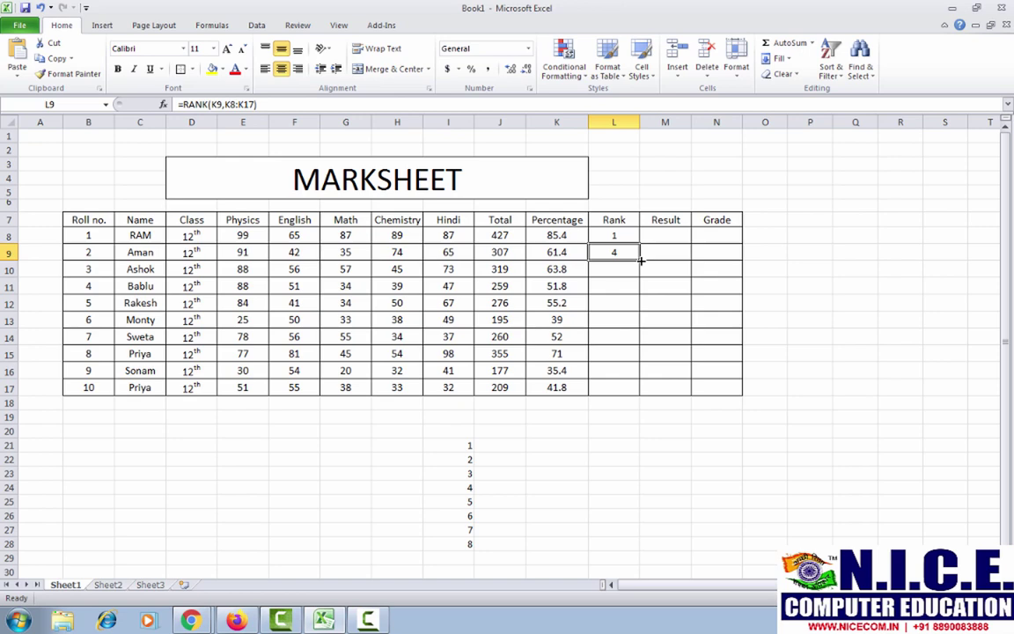
{"action": "key", "text": "F2"}
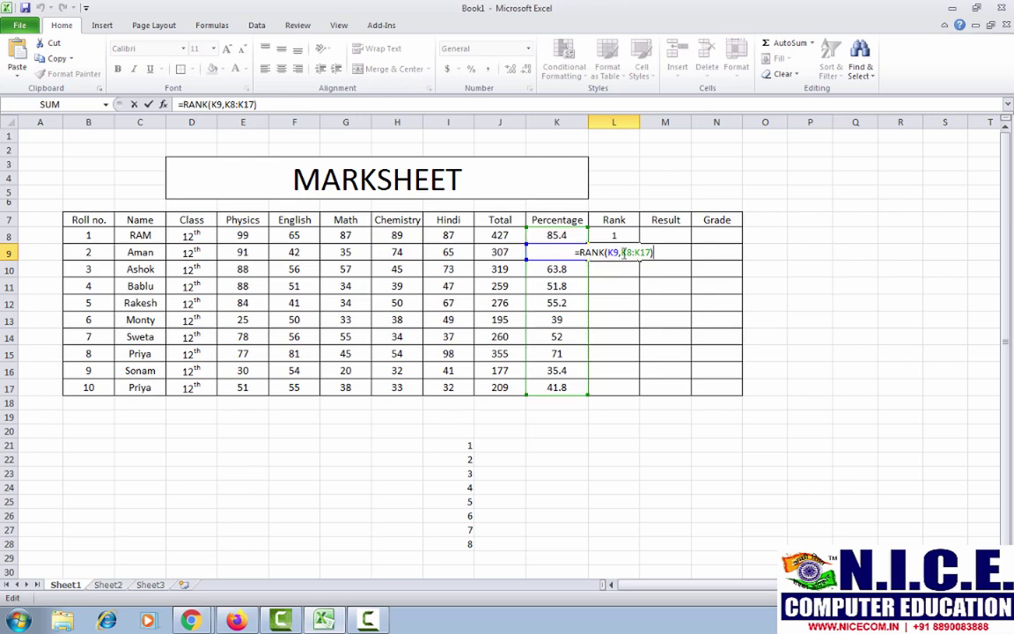
{"action": "left_click_drag", "start_coordinate": [622, 252], "coordinate": [640, 255]}
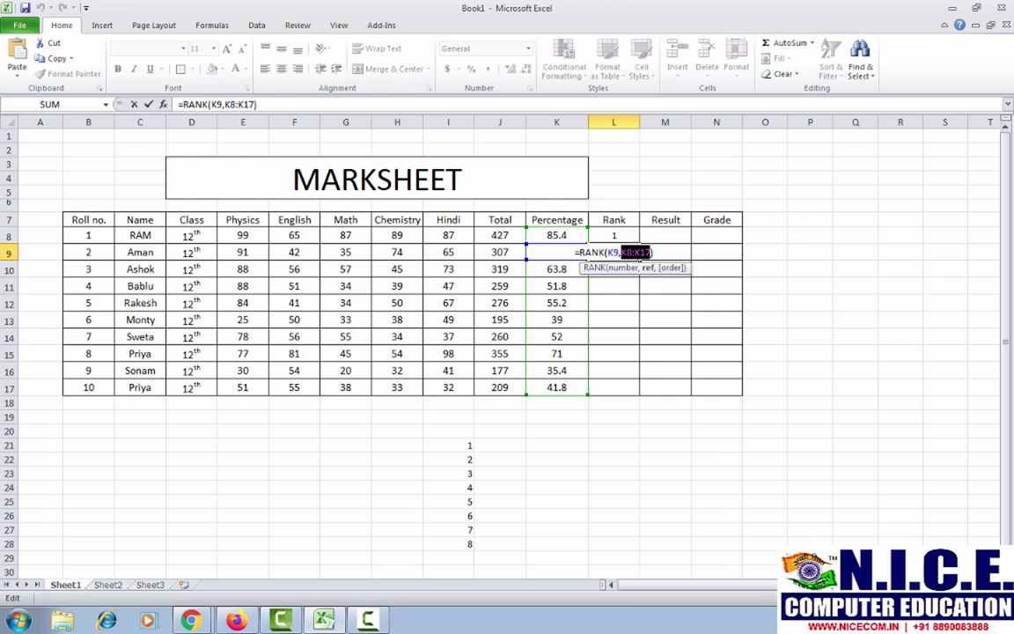
{"action": "left_click", "coordinate": [626, 253]}
{"action": "key", "text": "F4"}
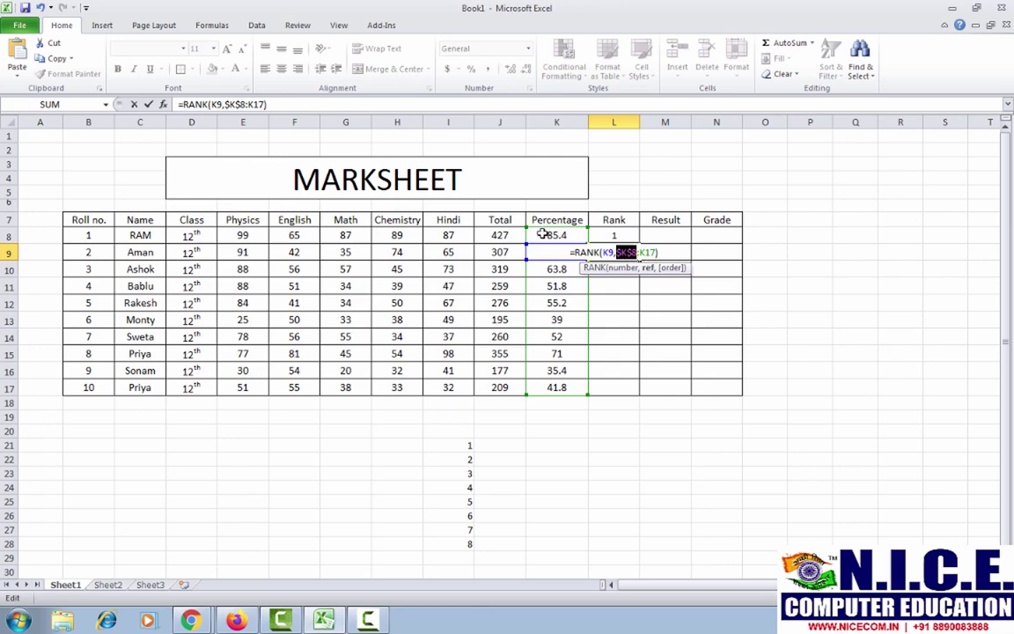
{"action": "left_click", "coordinate": [645, 253]}
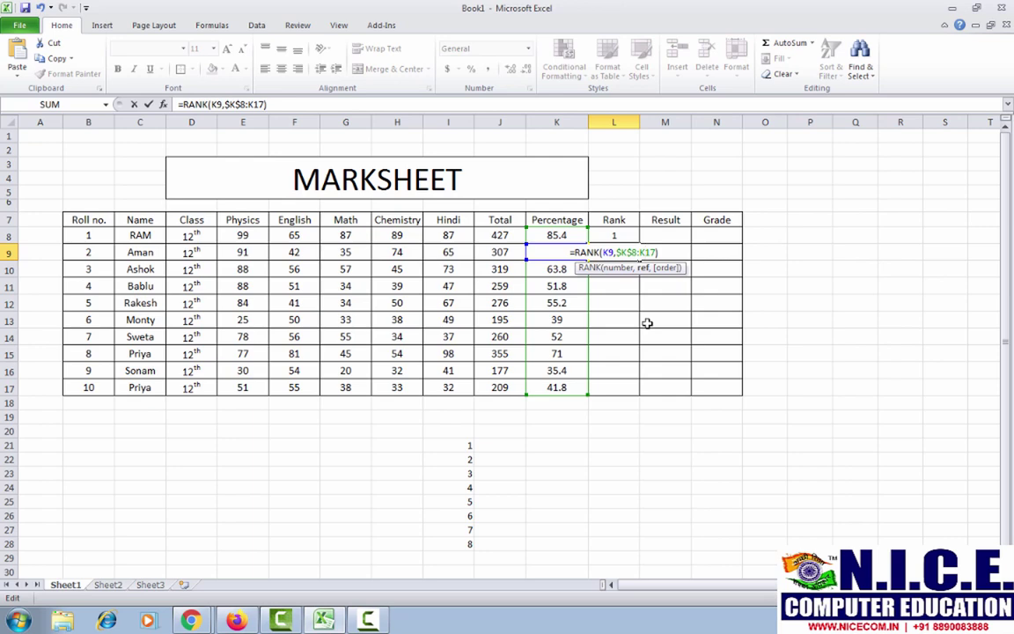
{"action": "key", "text": "F4"}
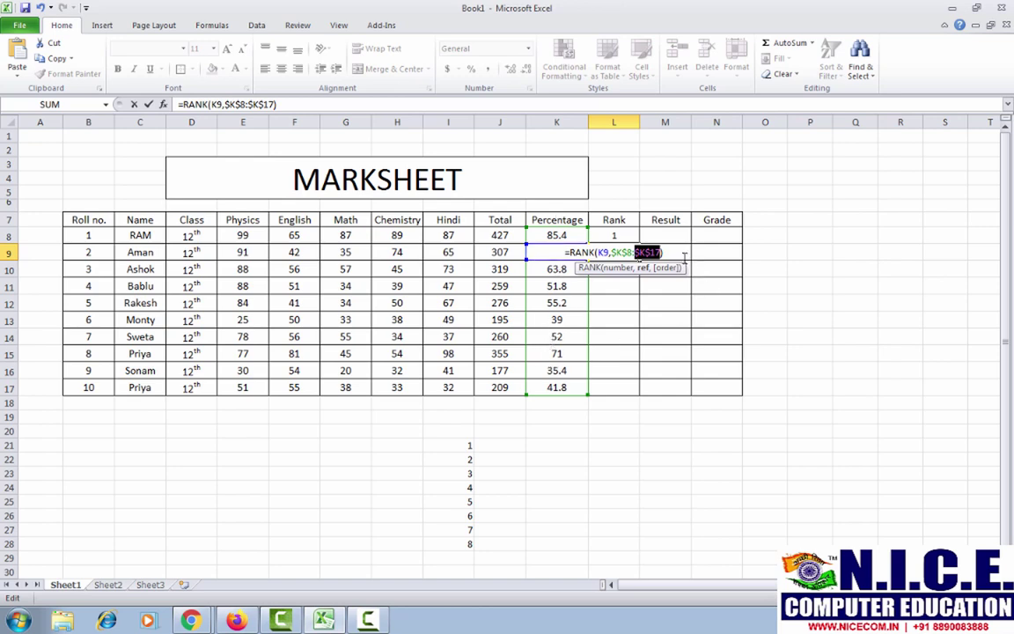
{"action": "key", "text": "Return"}
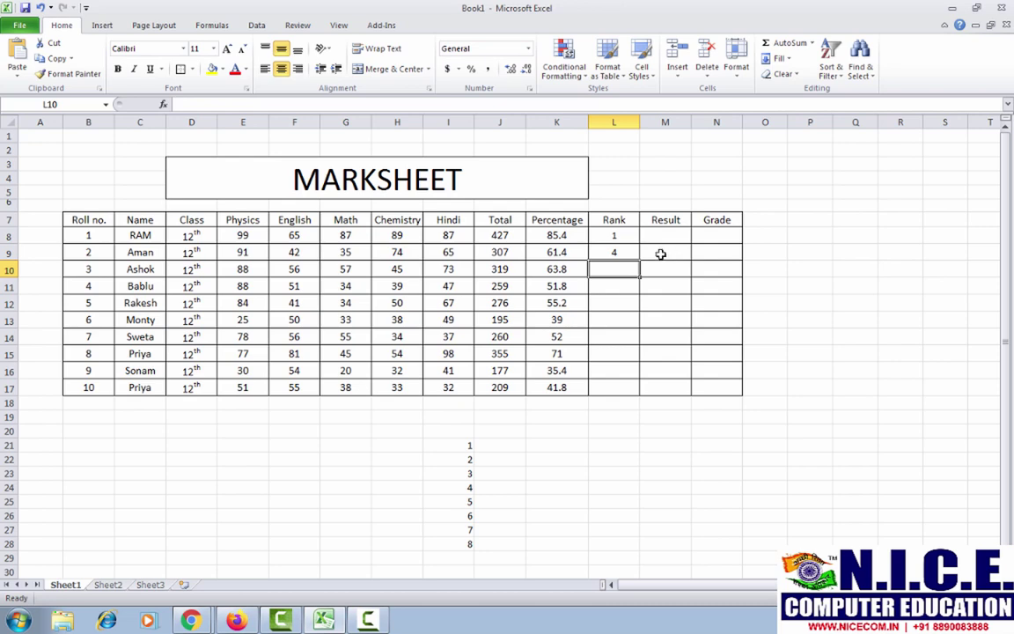
Step: Fill the corrected rank formula from L9 down through L17 and check the references in L17
{"action": "left_click", "coordinate": [618, 253]}
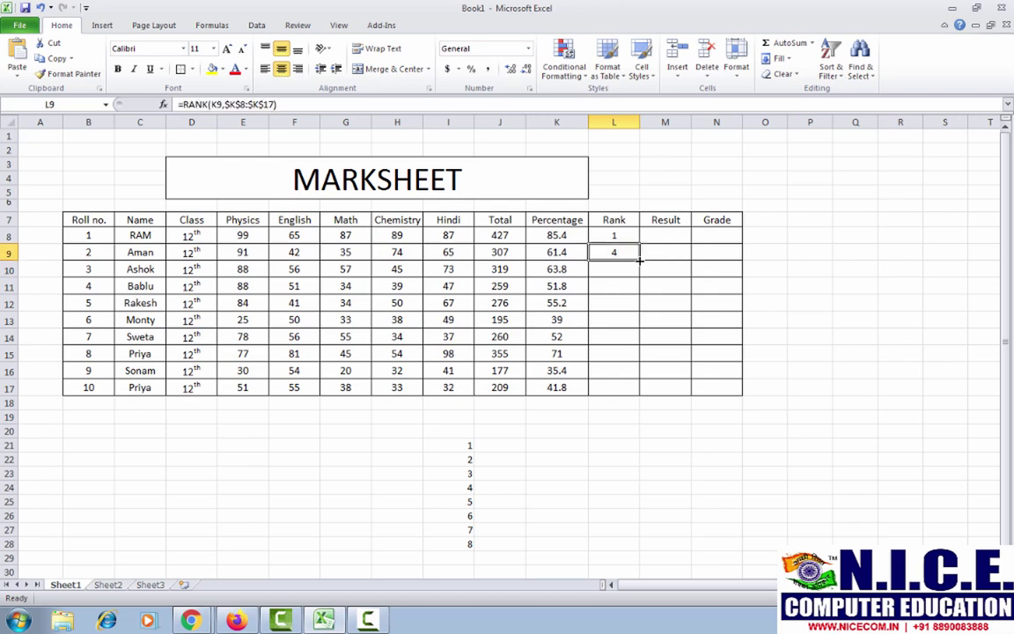
{"action": "double_click", "coordinate": [640, 259]}
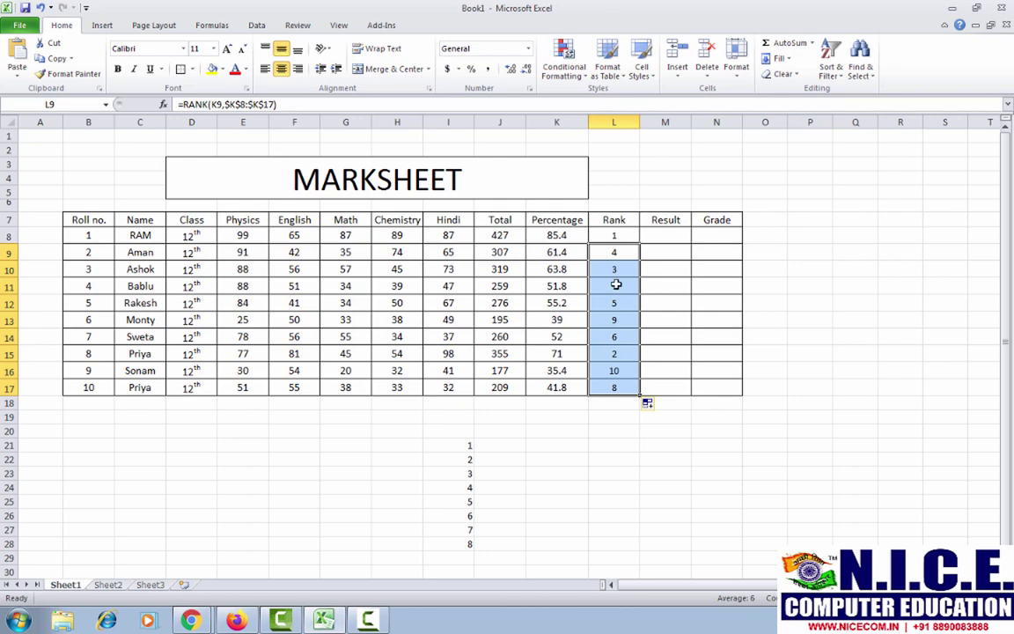
{"action": "left_click", "coordinate": [630, 387]}
{"action": "key", "text": "F2"}
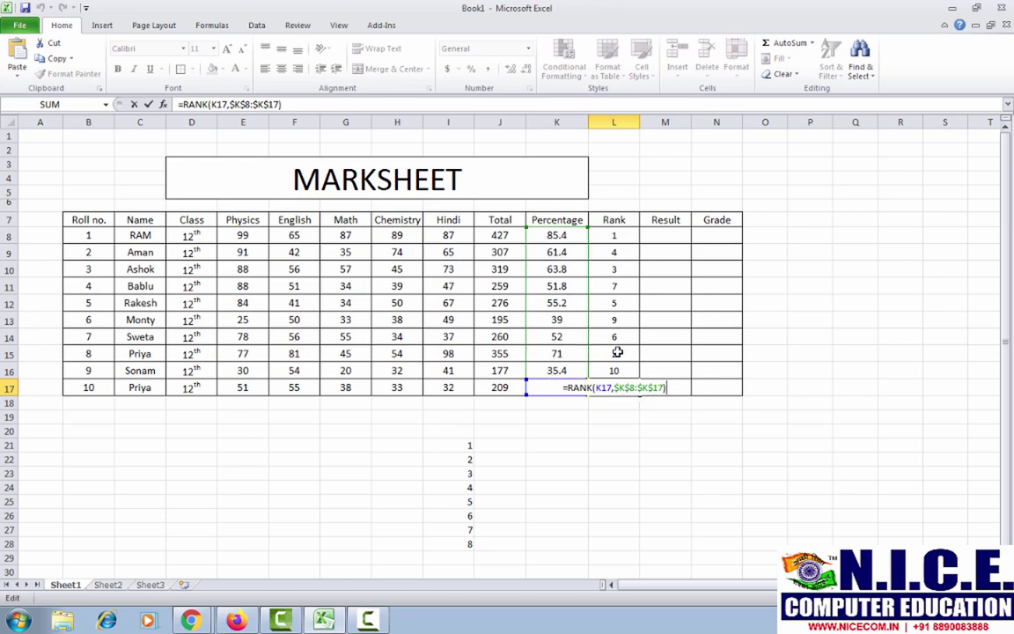
{"action": "key", "text": "Return"}
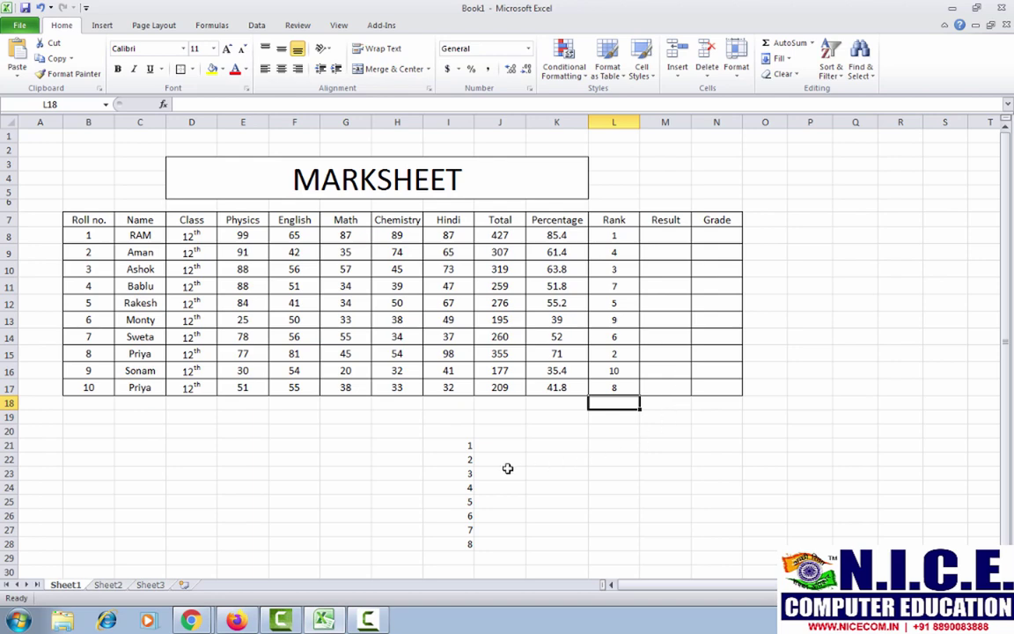
{"action": "left_click_drag", "start_coordinate": [566, 235], "coordinate": [566, 390]}
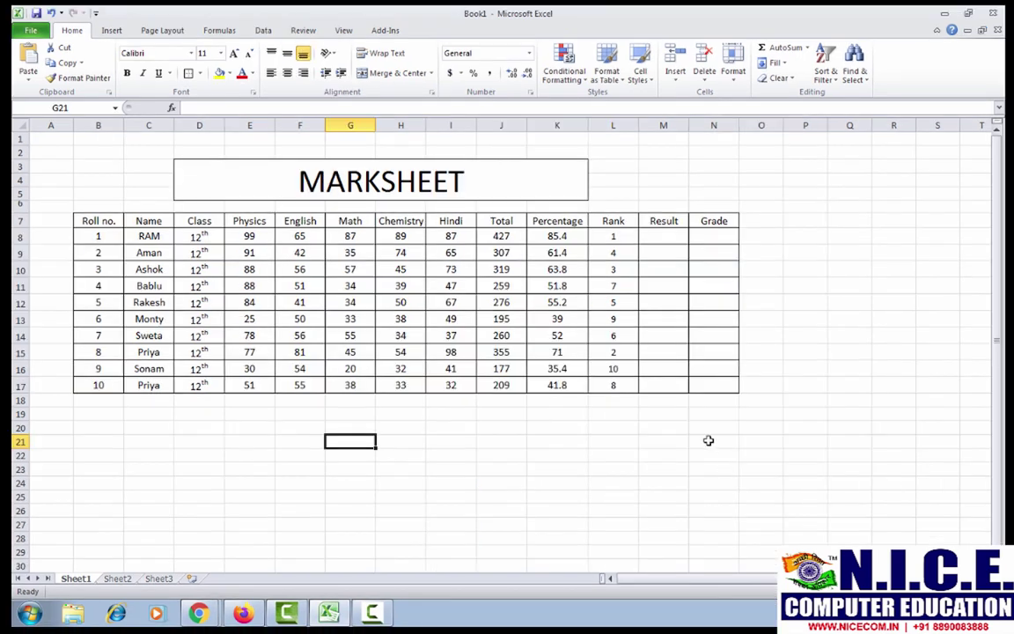
Step: Note the result criterion "40>pass,fail" in cell H22 below the marksheet
{"action": "left_click", "coordinate": [676, 232]}
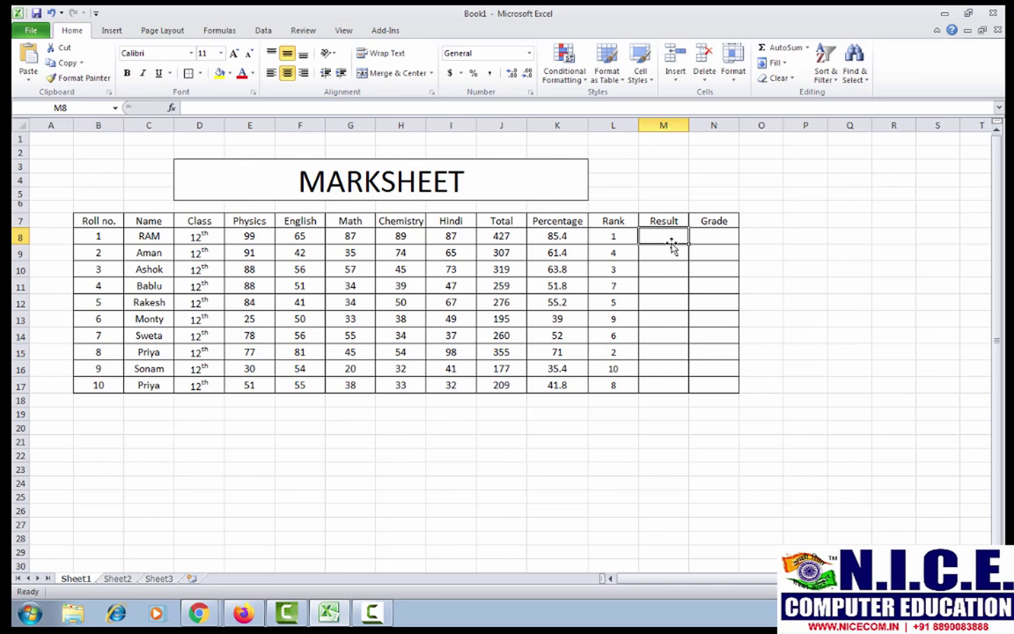
{"action": "left_click", "coordinate": [387, 454]}
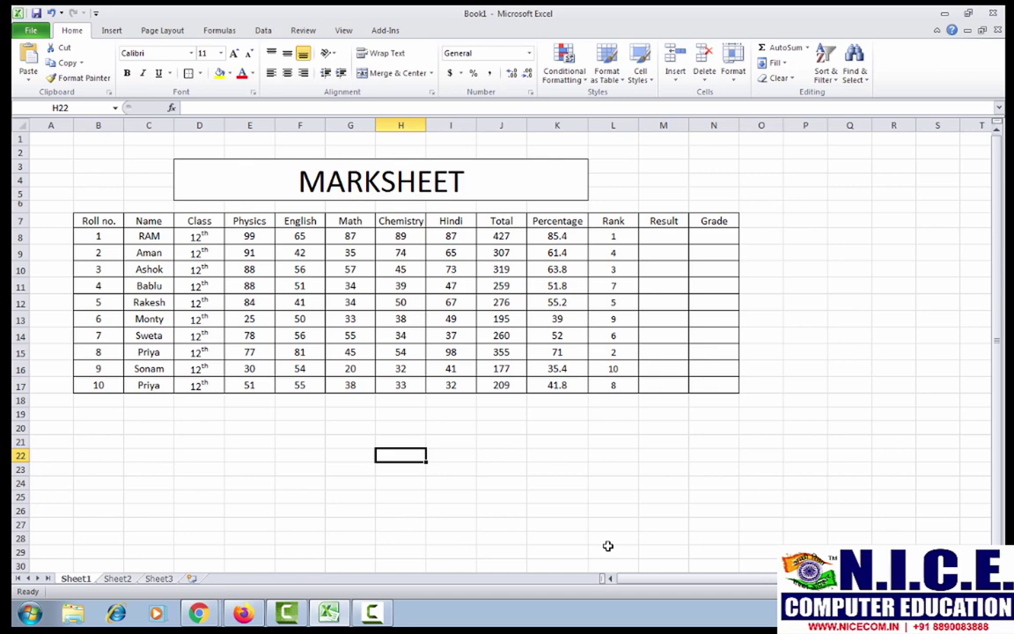
{"action": "type", "text": "40"}
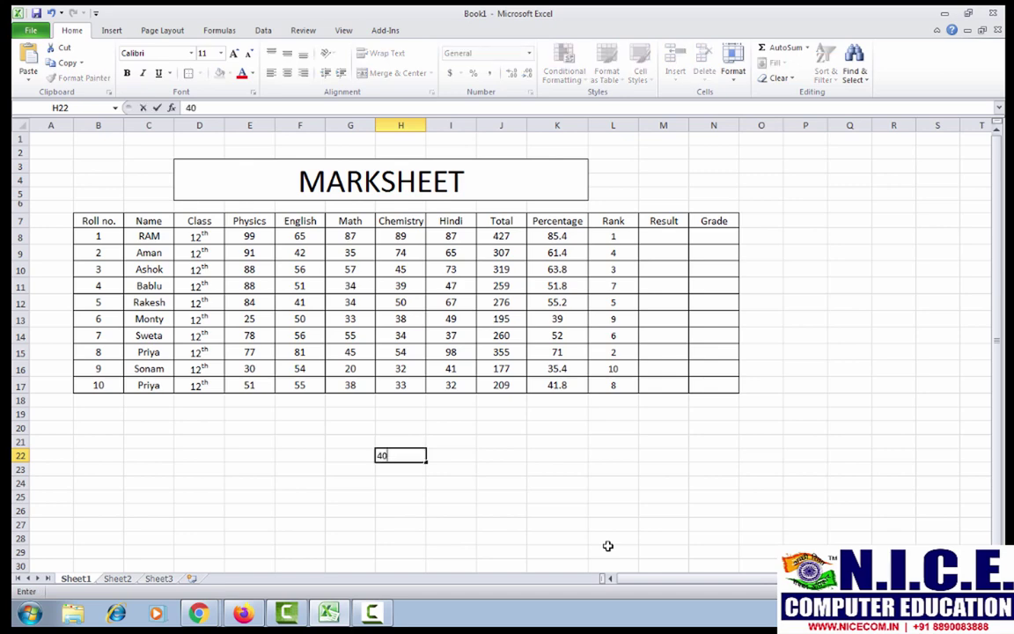
{"action": "type", "text": ">pass,fail"}
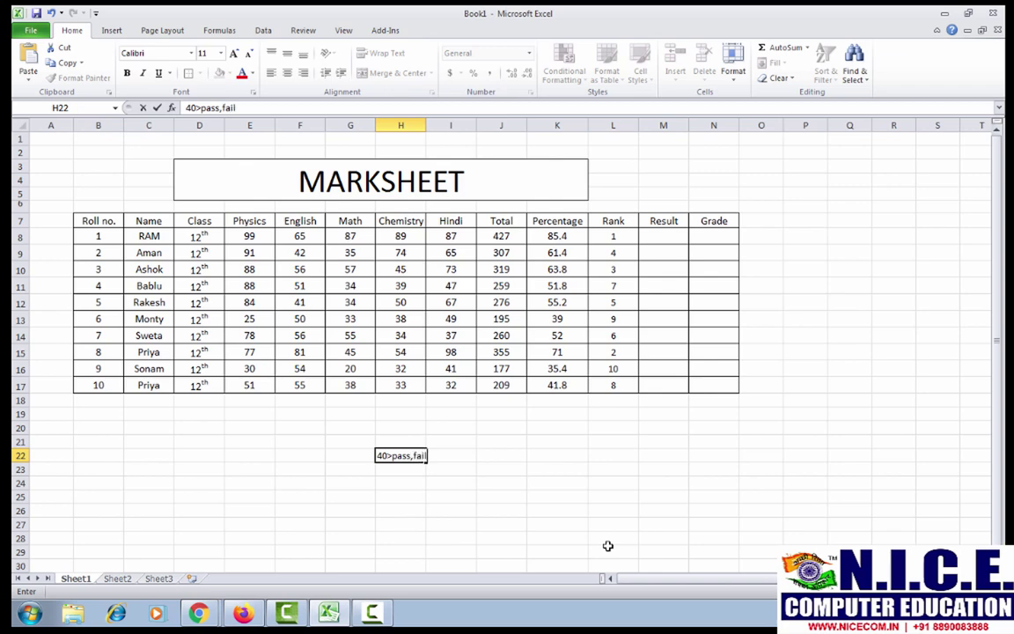
{"action": "key", "text": "Return"}
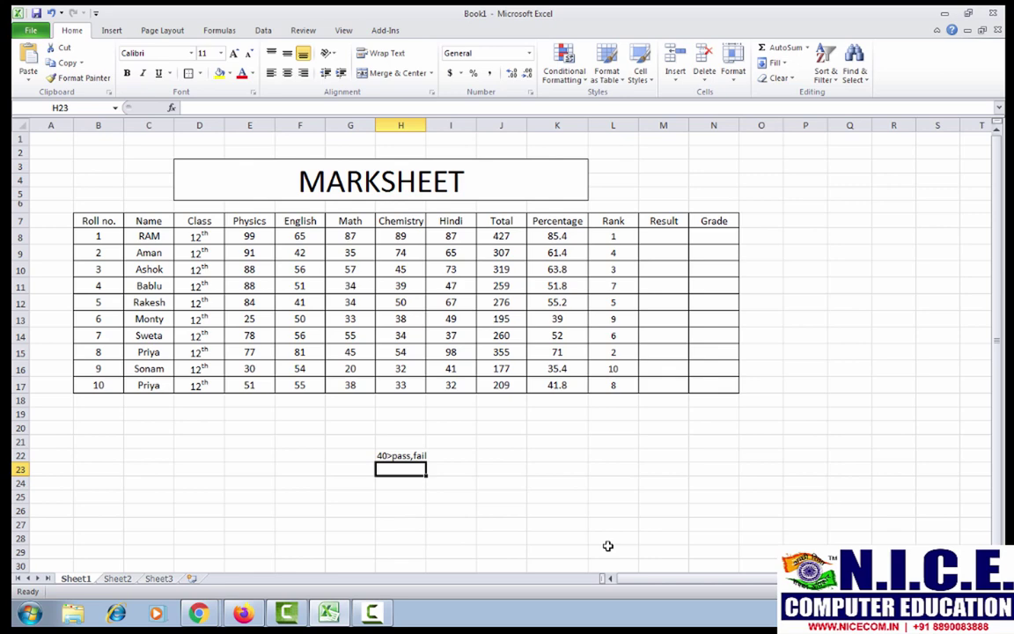
{"action": "key", "text": "Up"}
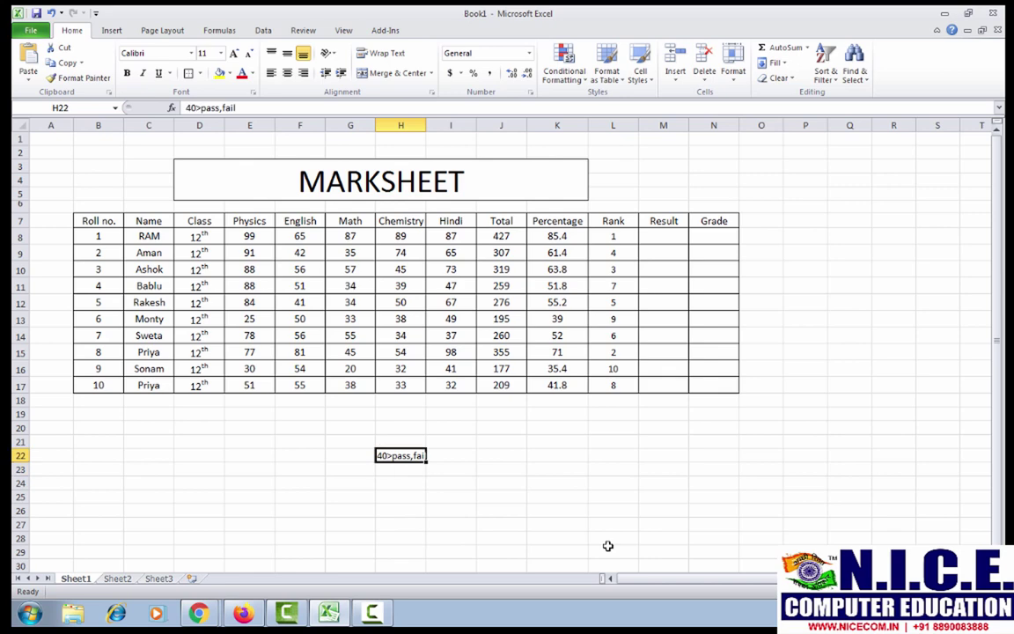
Step: Note the function name "if" in cell G23, beside and below the pass criterion
{"action": "key", "text": "Left"}
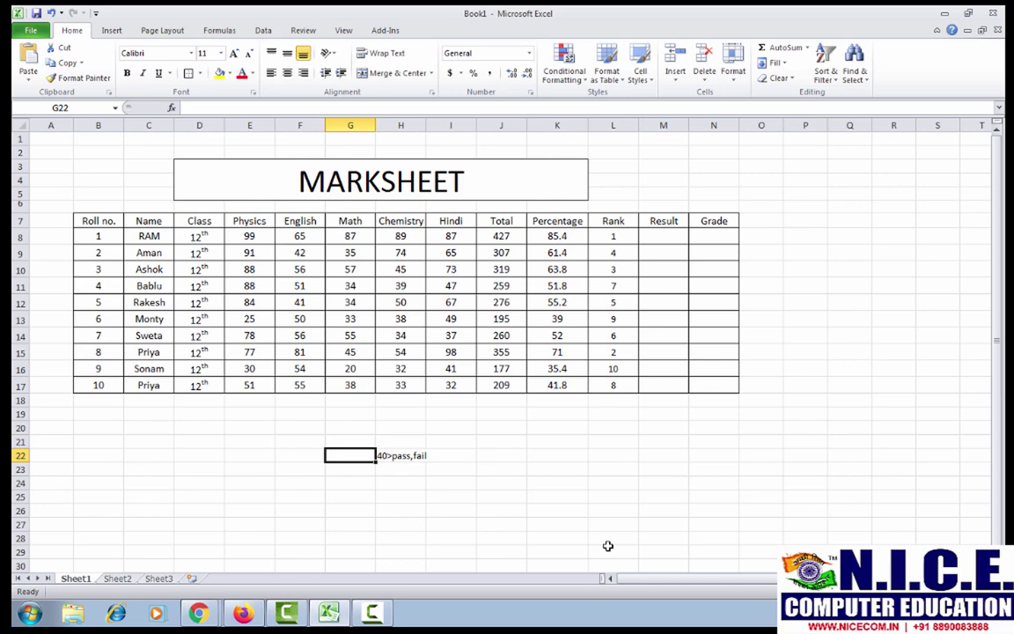
{"action": "key", "text": "Down"}
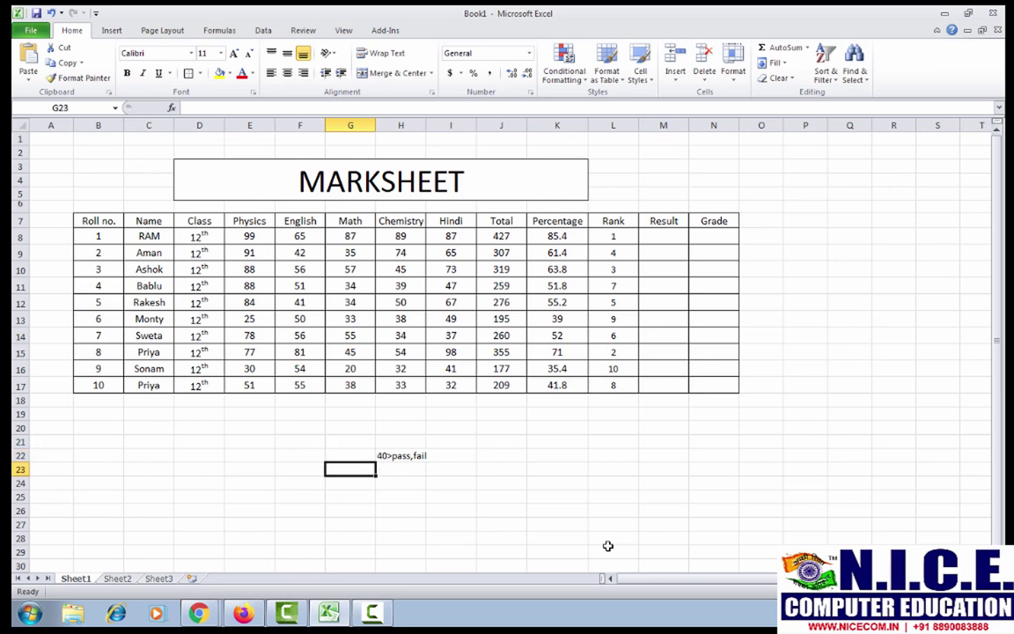
{"action": "type", "text": "if"}
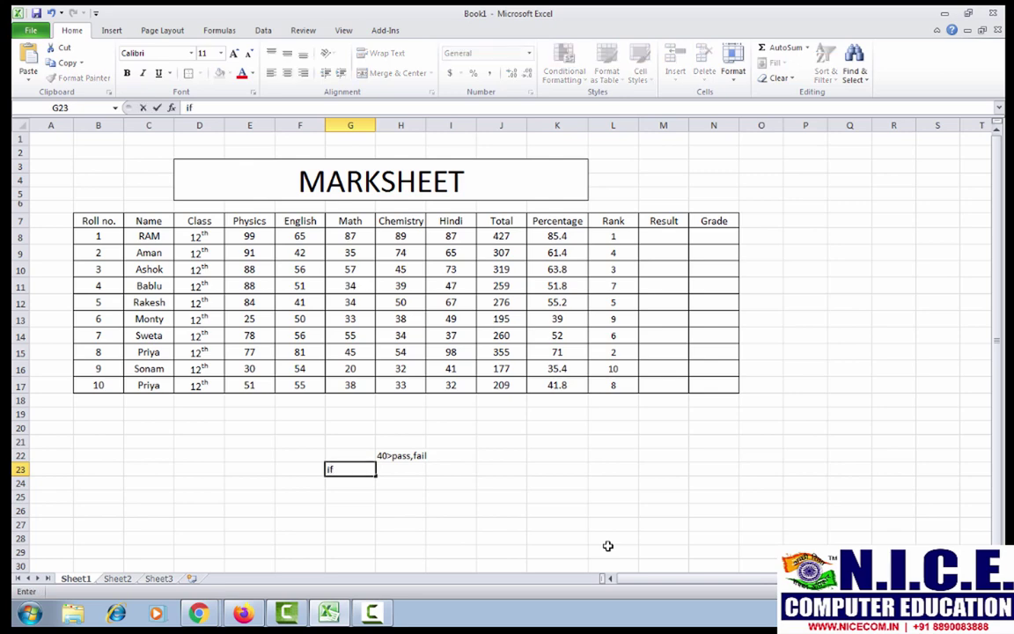
{"action": "key", "text": "Return"}
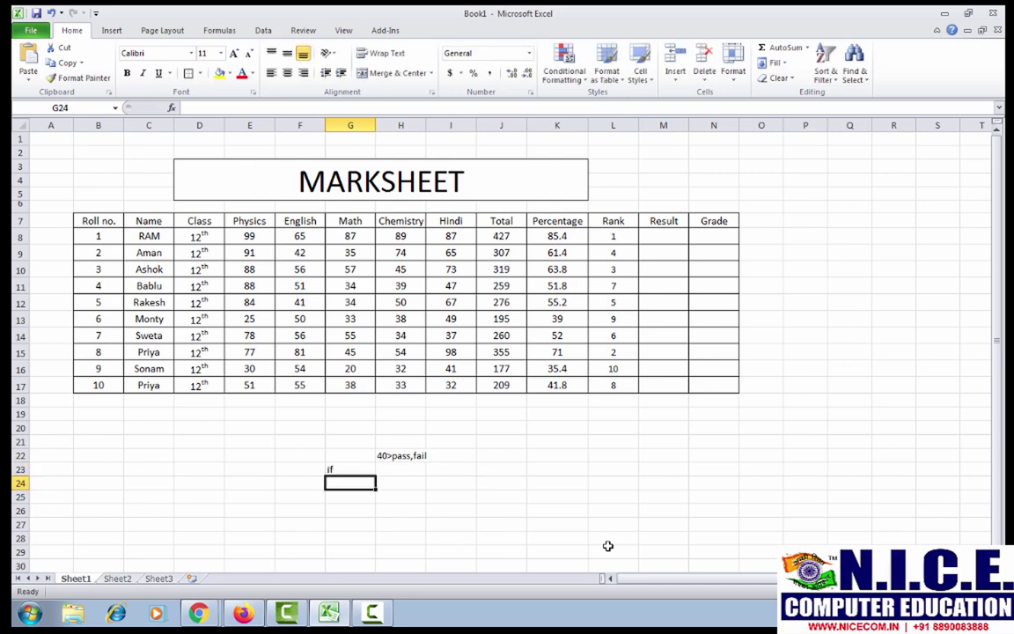
{"action": "key", "text": "Up"}
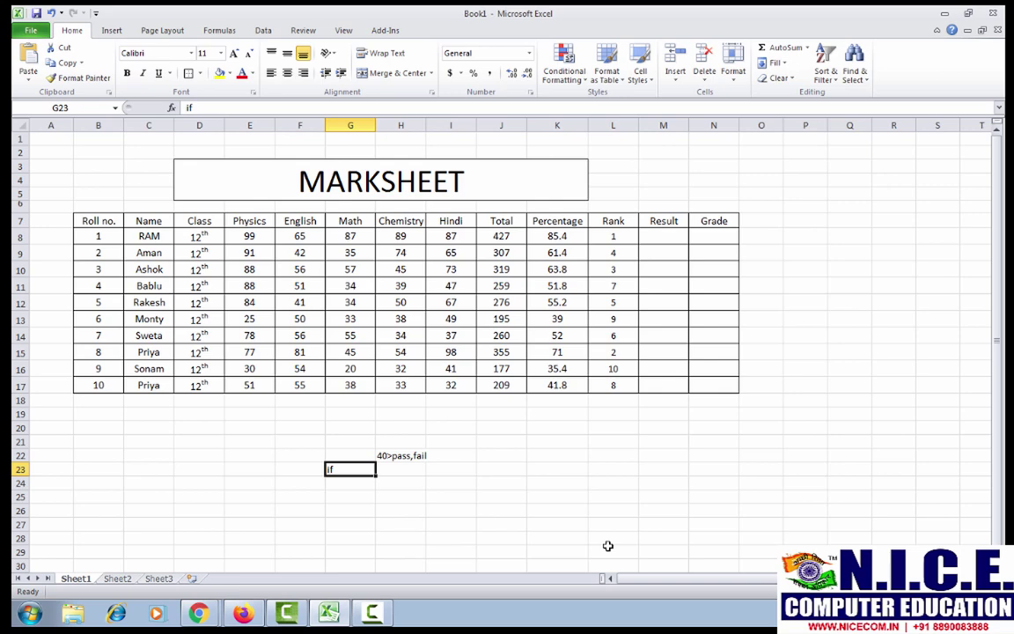
Step: Enter the first student's result formula in M8 as =IF(K8>40,"PASS","FAIL")
{"action": "left_click", "coordinate": [662, 236]}
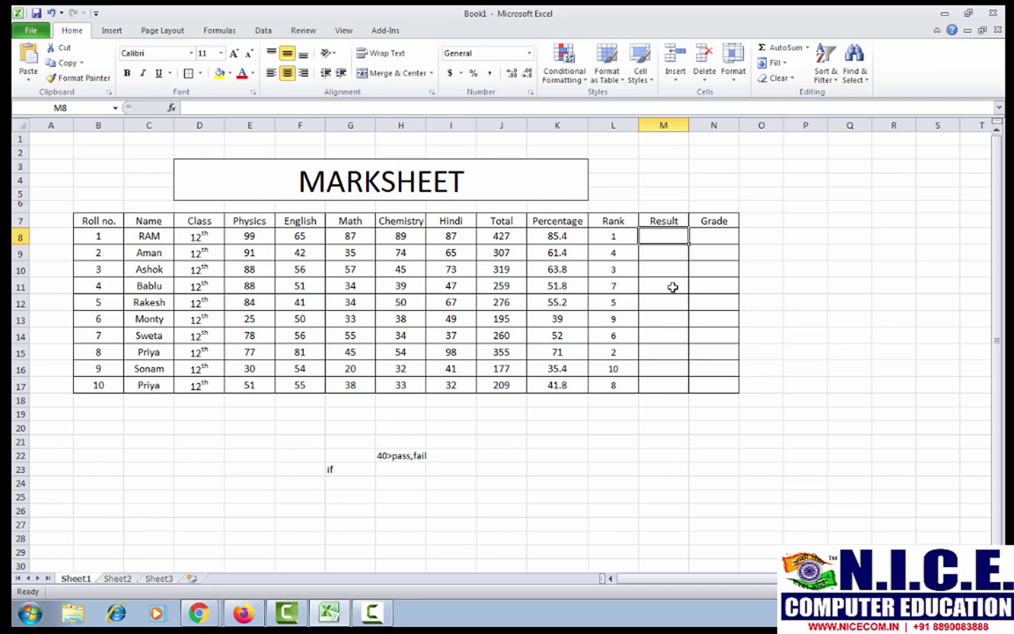
{"action": "type", "text": "="}
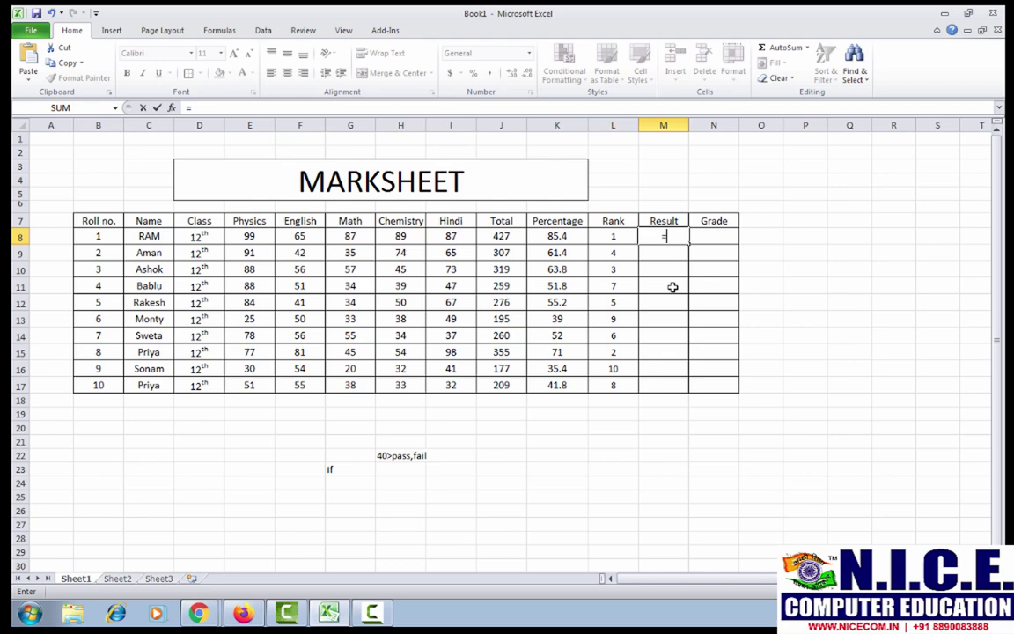
{"action": "type", "text": "if"}
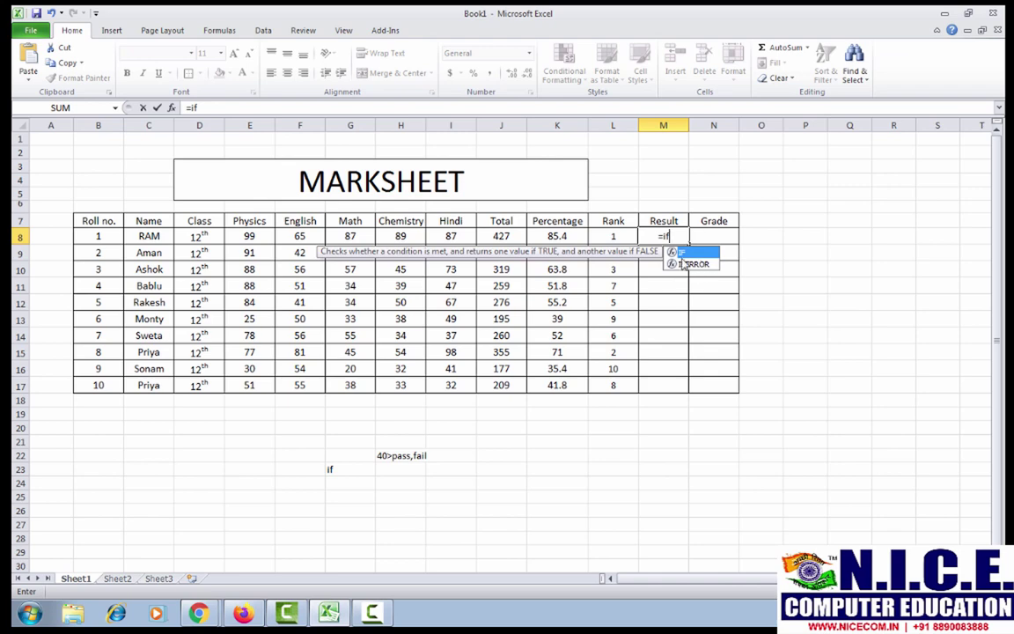
{"action": "key", "text": "Tab"}
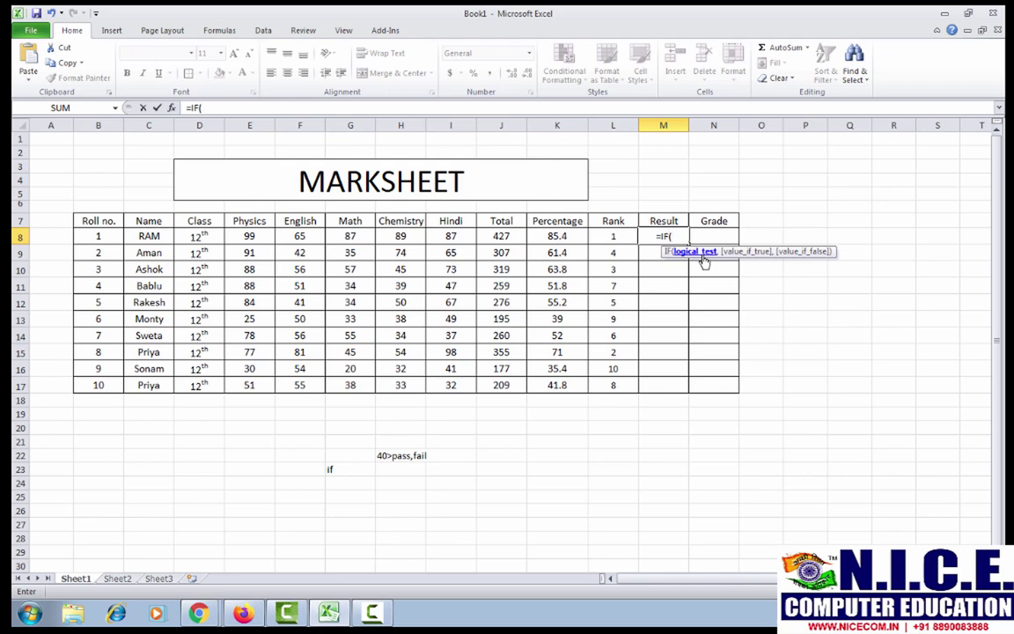
{"action": "left_click", "coordinate": [560, 235]}
{"action": "type", "text": ">"}
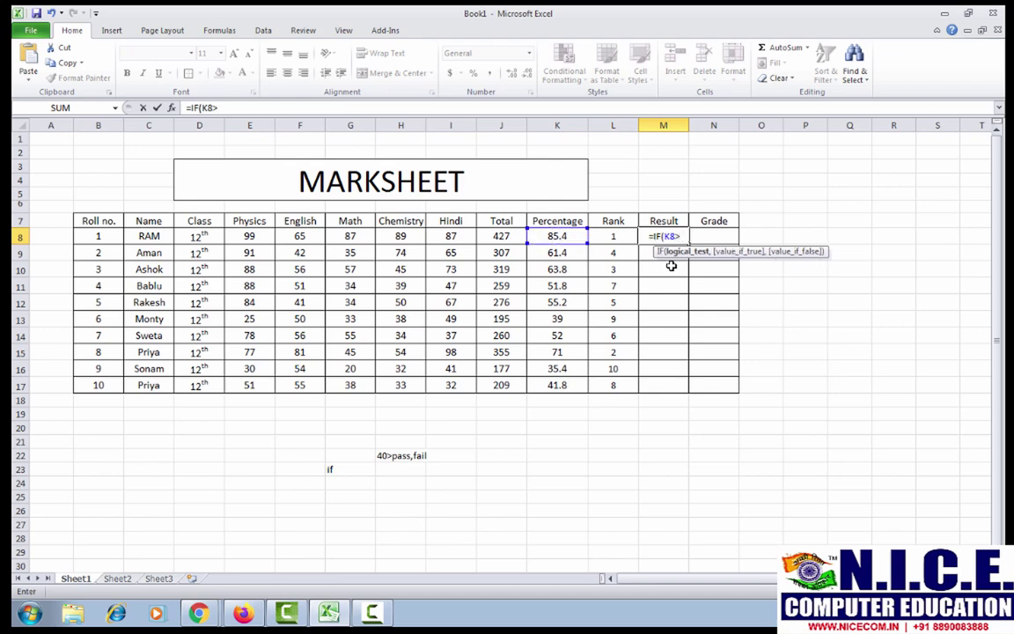
{"action": "type", "text": "40"}
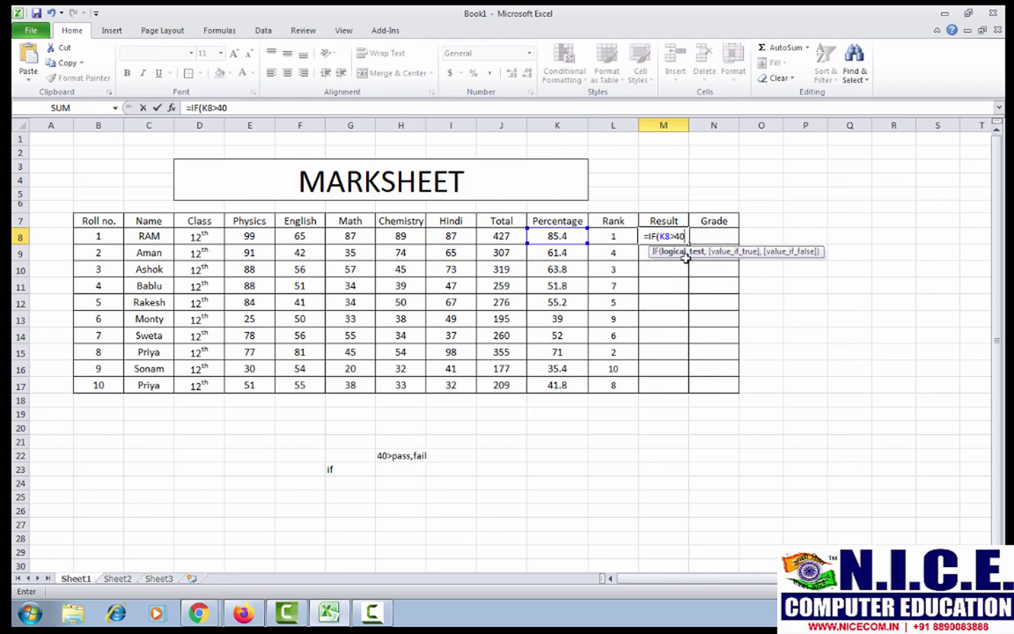
{"action": "type", "text": ","}
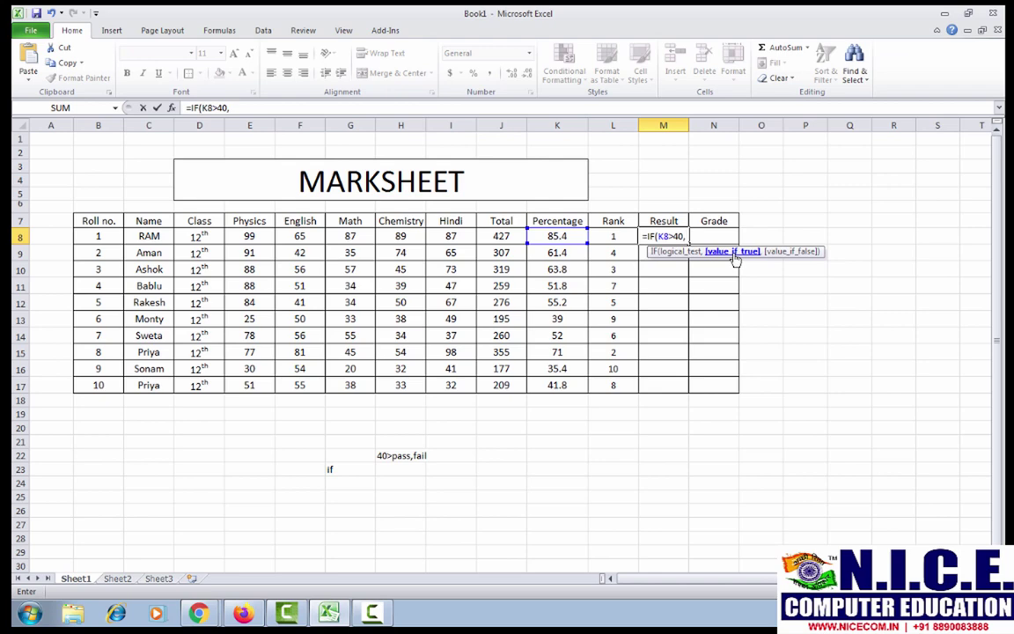
{"action": "type", "text": "\""}
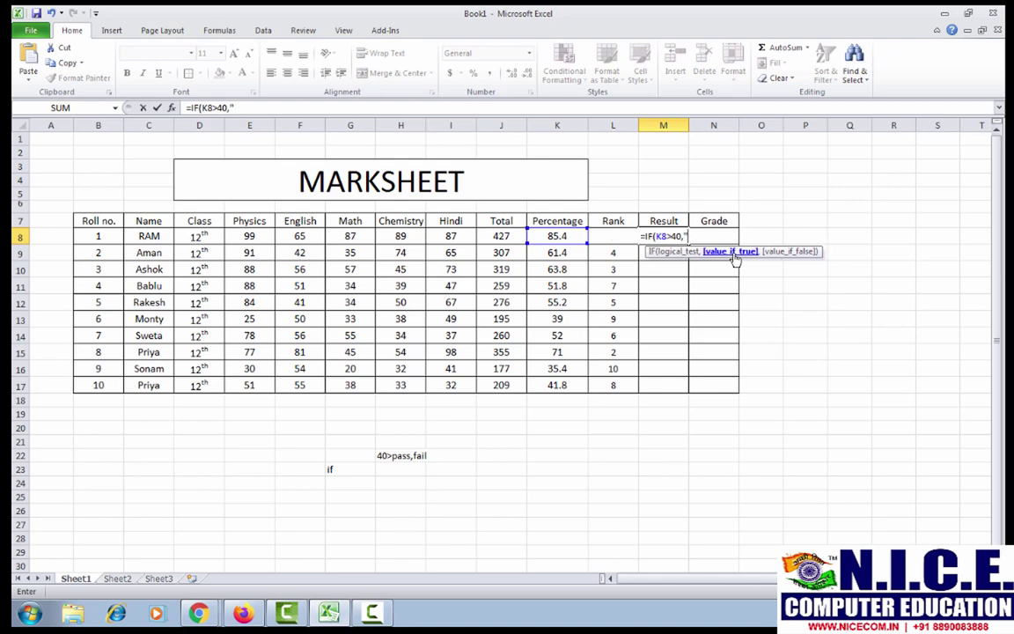
{"action": "type", "text": "P"}
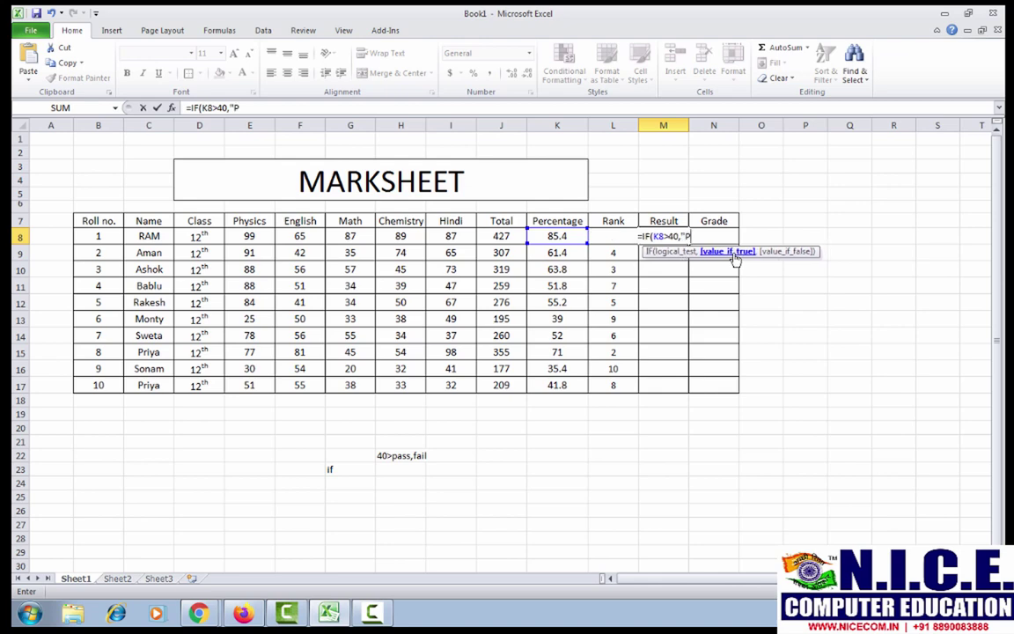
{"action": "type", "text": "ASS"}
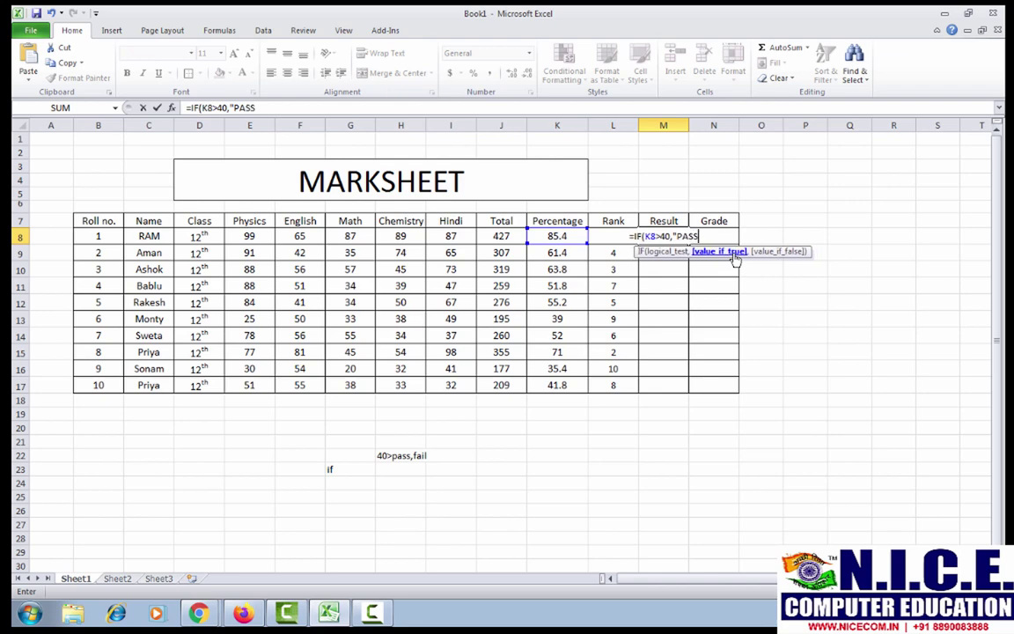
{"action": "type", "text": "\""}
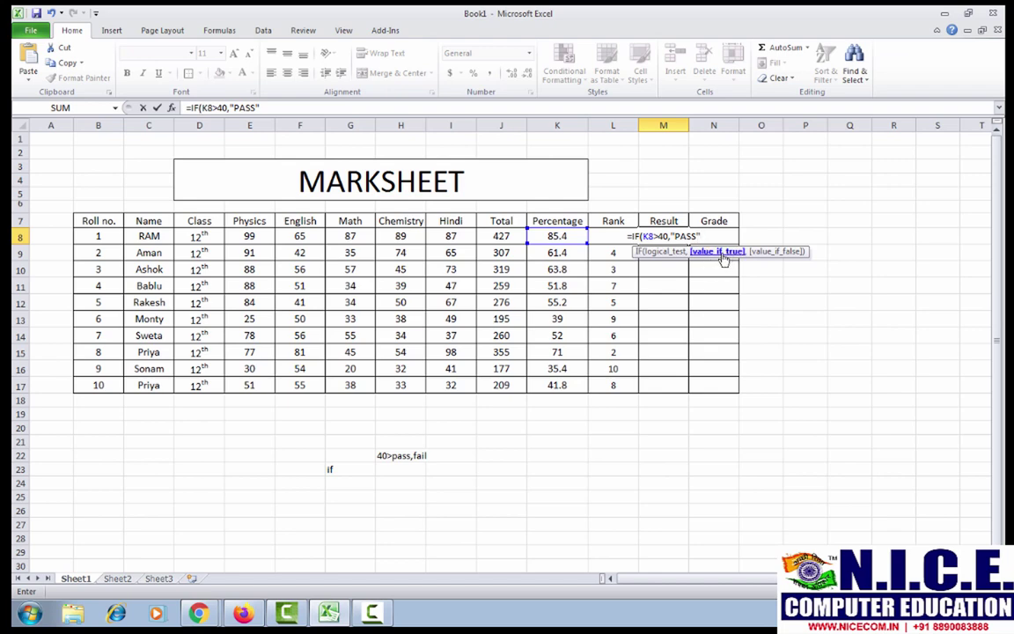
{"action": "type", "text": ","}
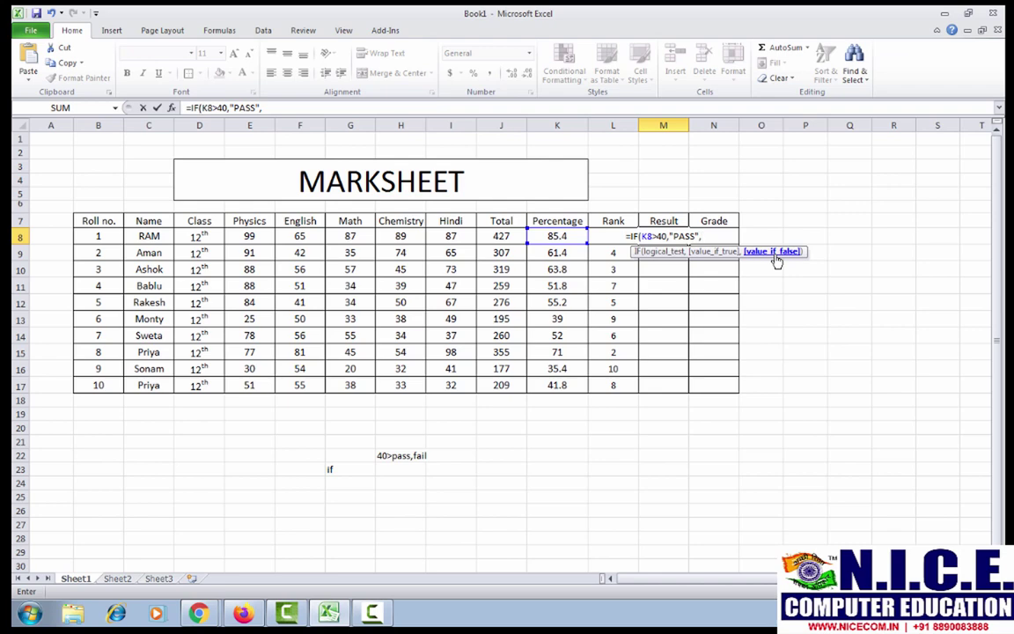
{"action": "type", "text": "\""}
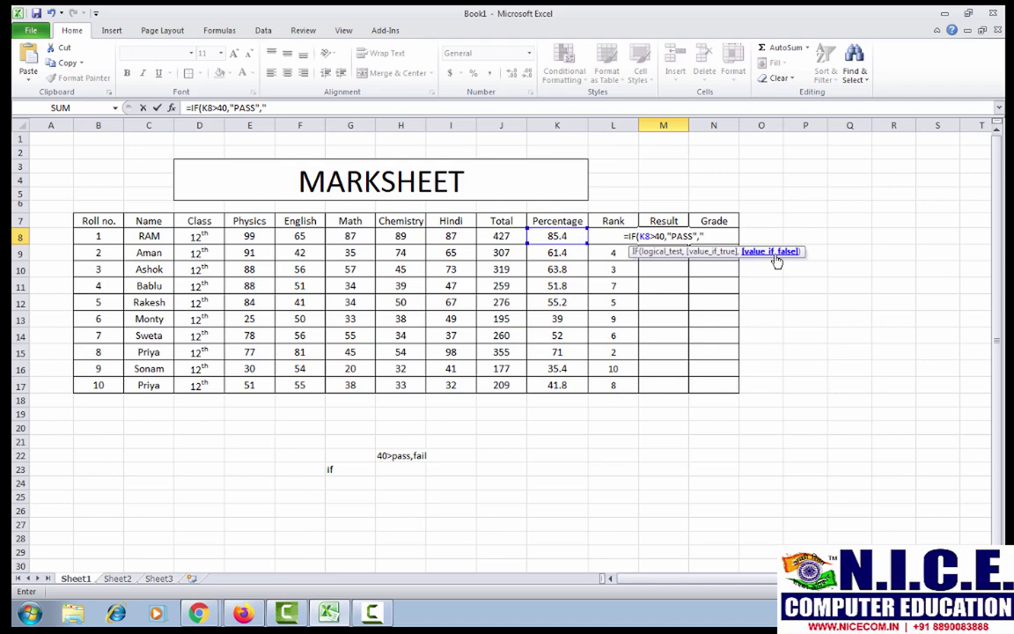
{"action": "type", "text": "FAIL"}
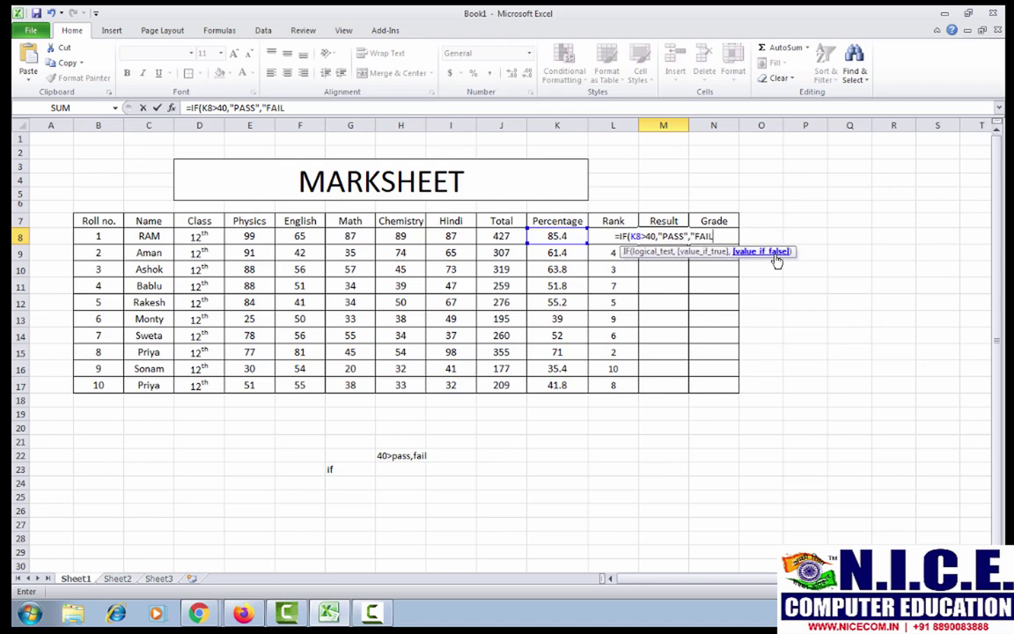
{"action": "type", "text": "\""}
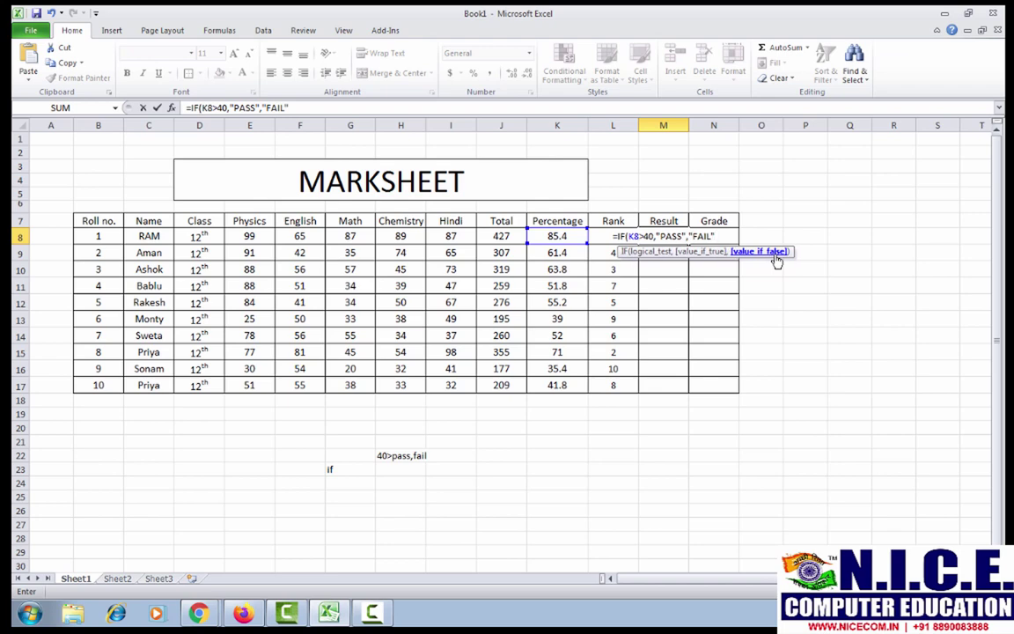
{"action": "type", "text": ")"}
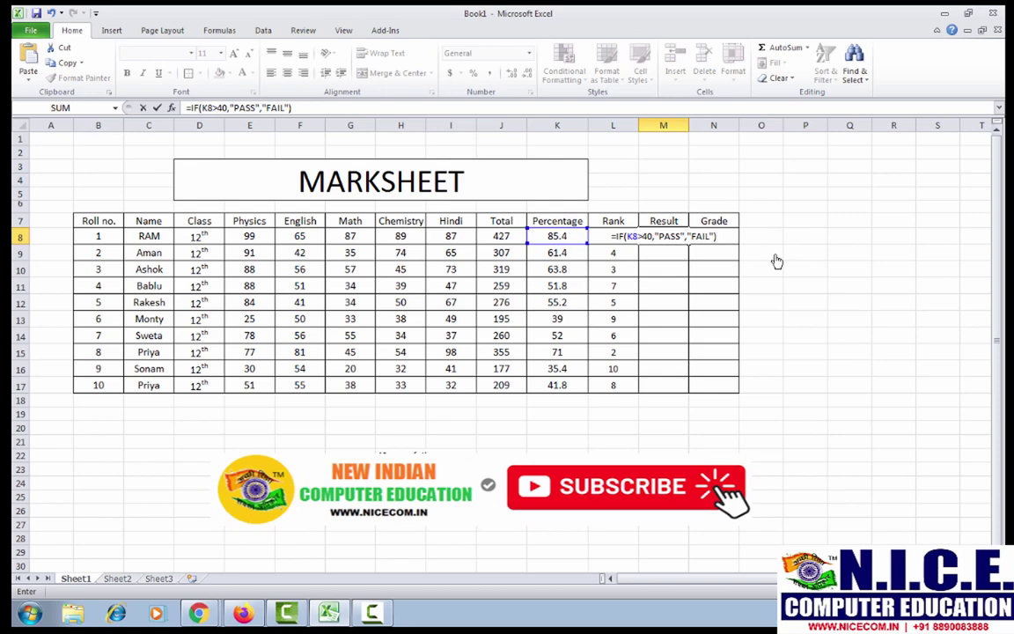
{"action": "key", "text": "Return"}
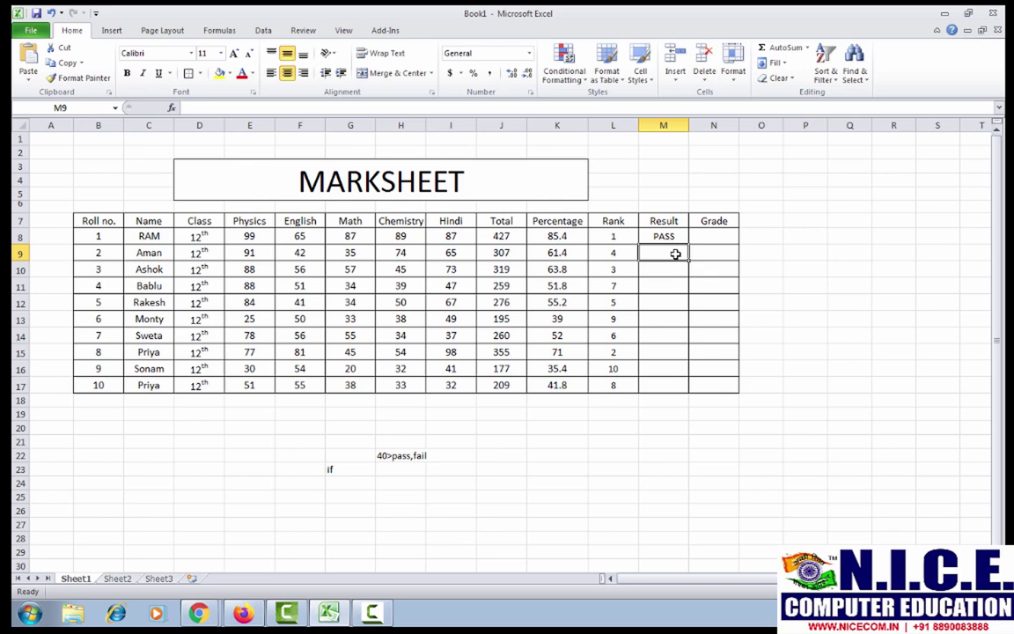
Step: Enter the second student's result formula in M9 as =IF(K9>40,"PASS","FAIL")
{"action": "type", "text": "=IF"}
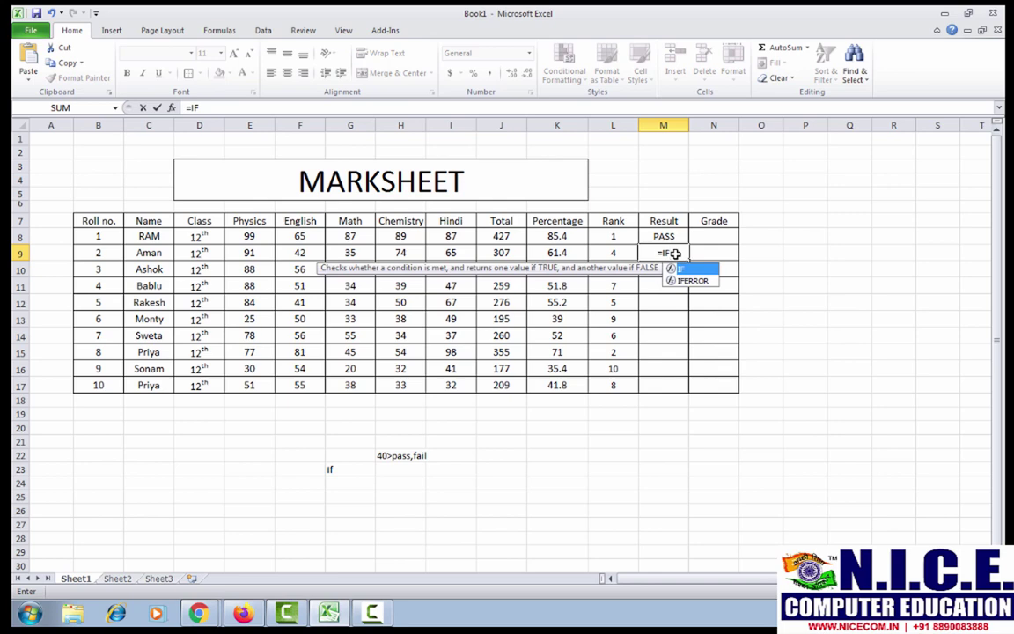
{"action": "type", "text": "("}
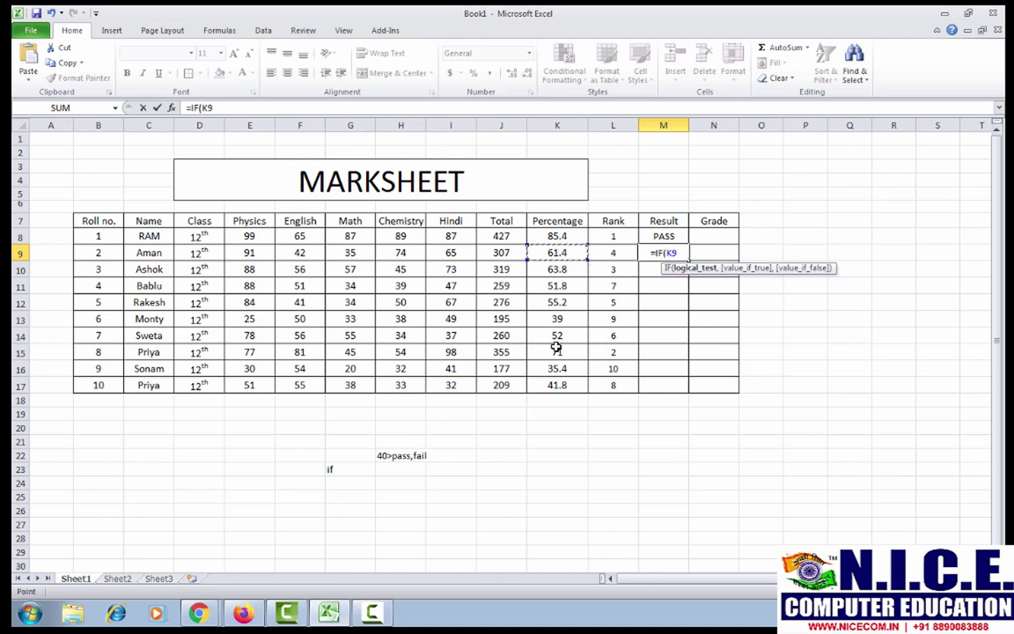
{"action": "type", "text": ">"}
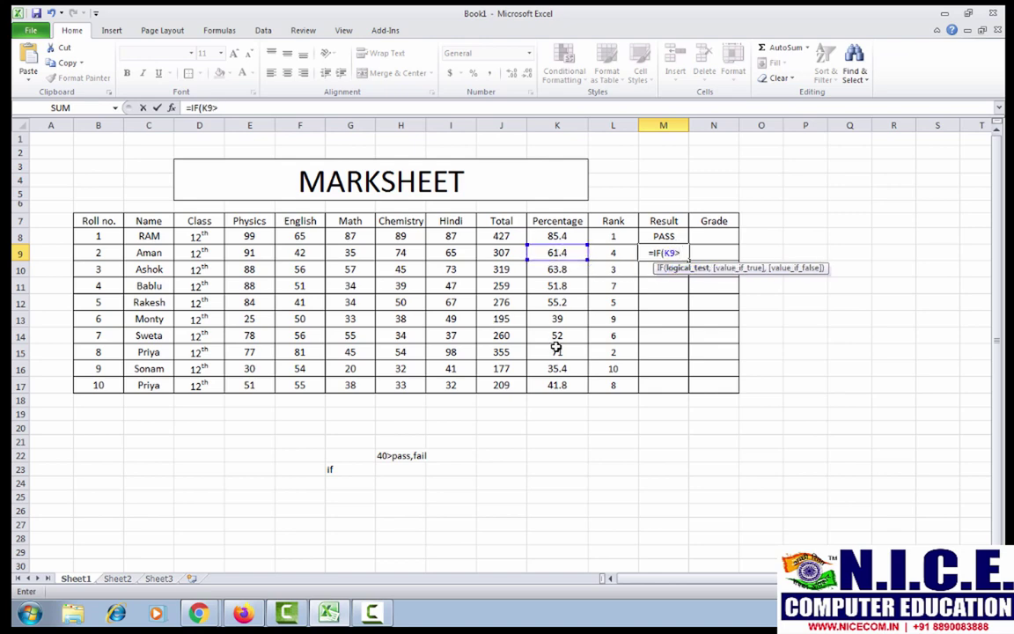
{"action": "type", "text": "40,"}
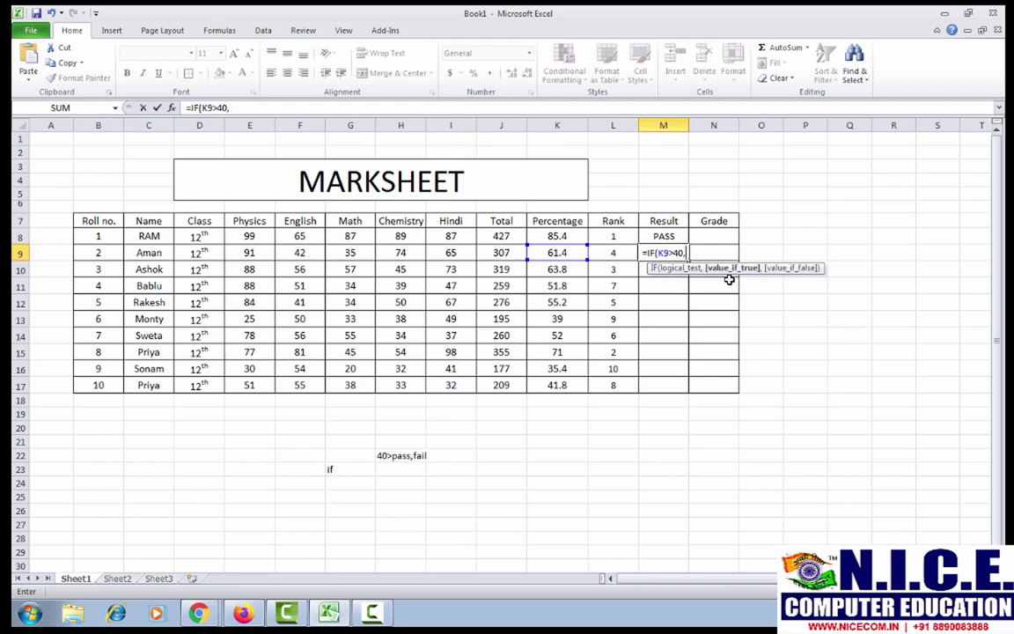
{"action": "type", "text": "\"PASS"}
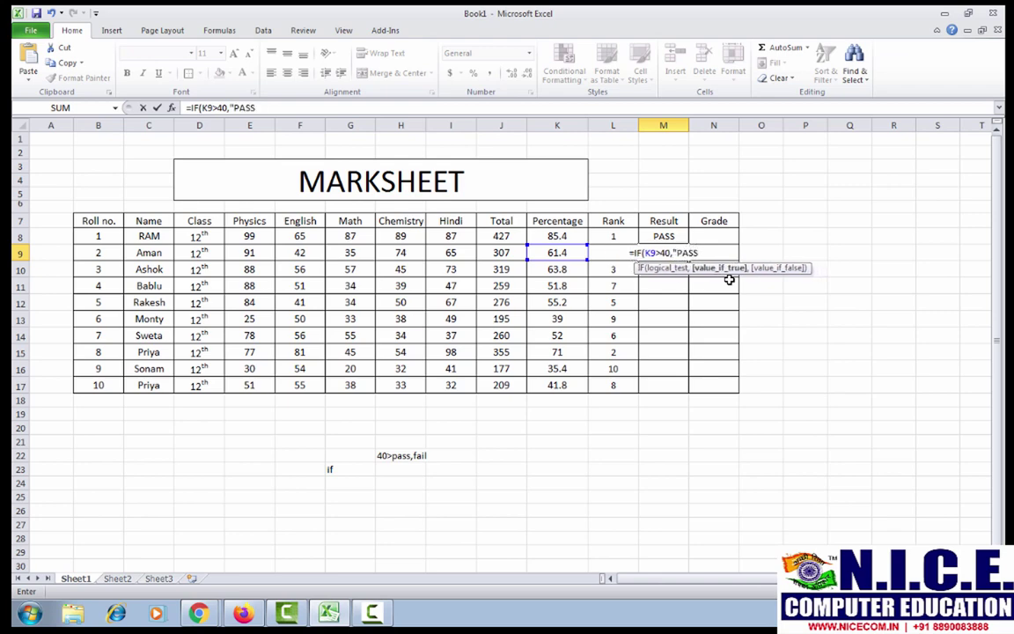
{"action": "type", "text": "\""}
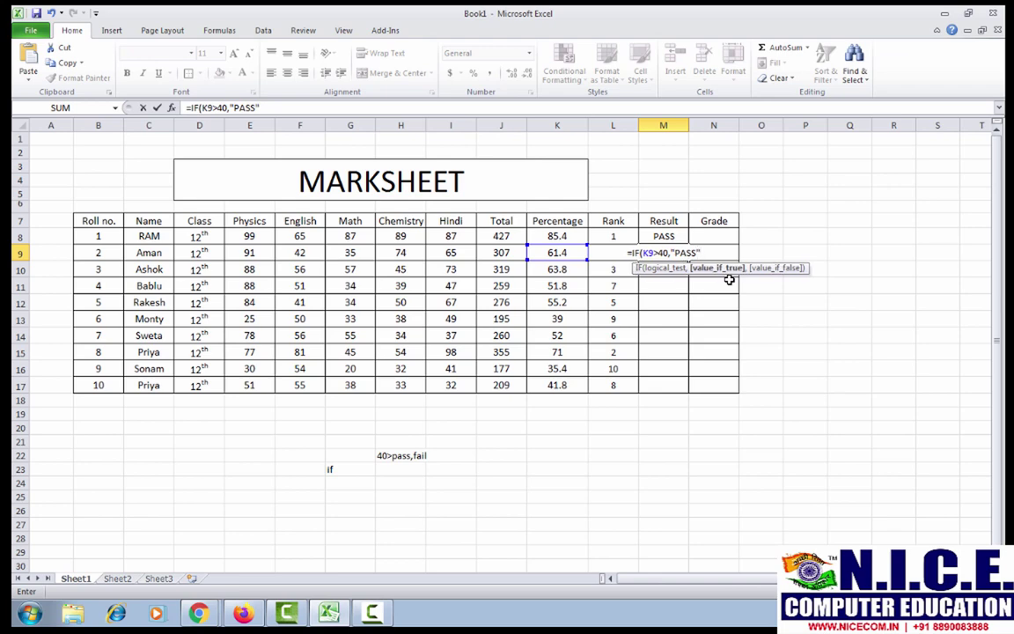
{"action": "type", "text": ","}
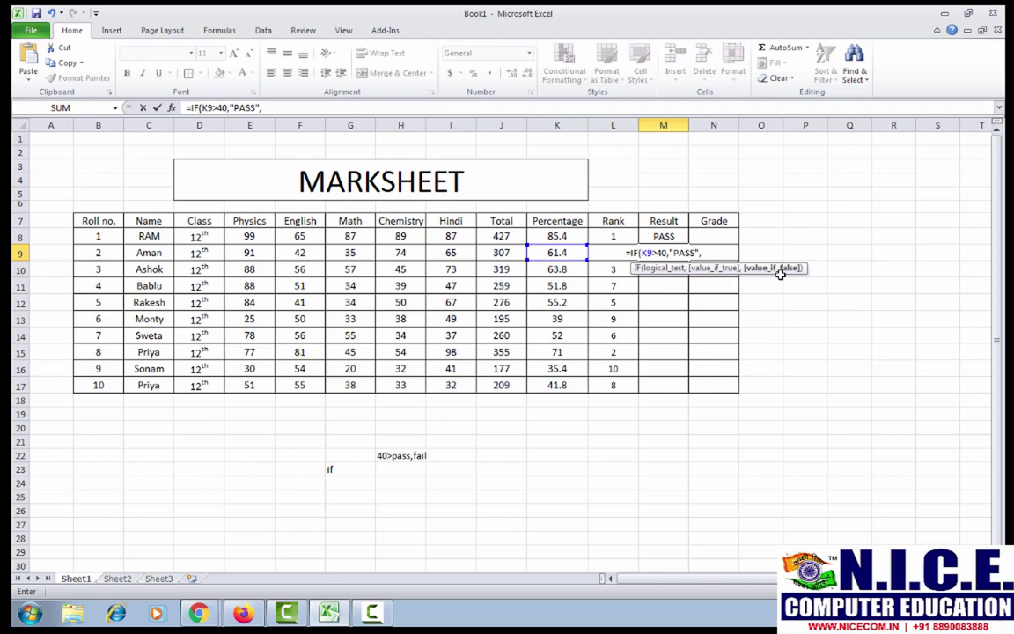
{"action": "type", "text": "\""}
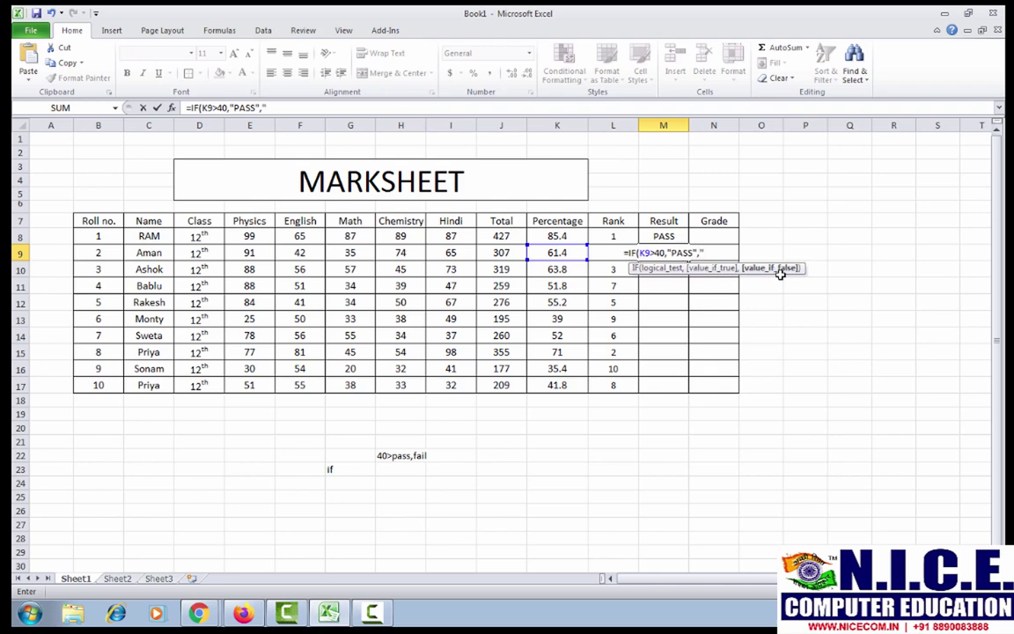
{"action": "type", "text": "FAIL"}
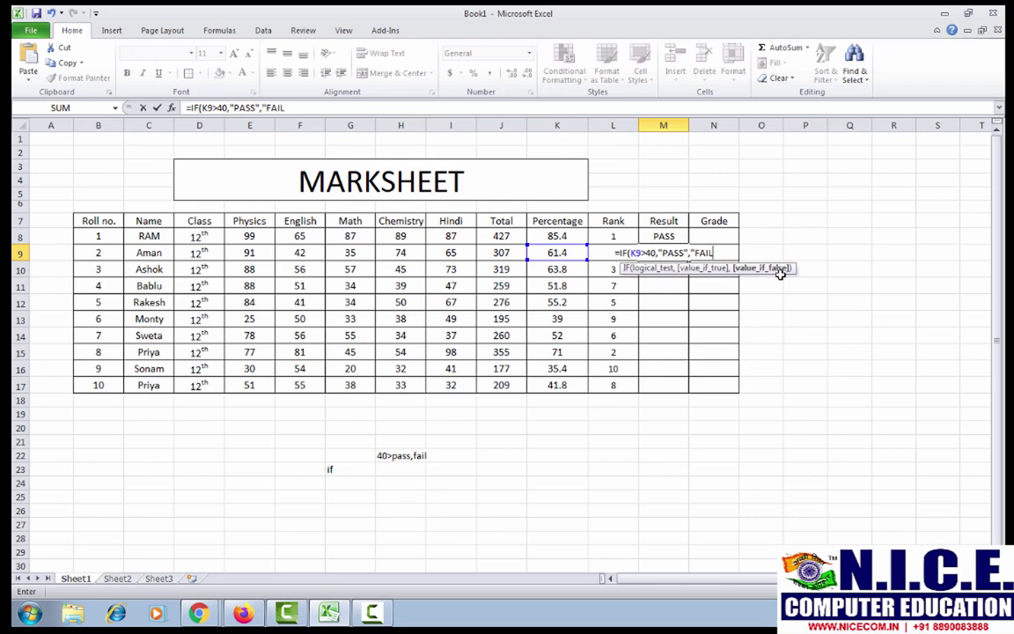
{"action": "type", "text": "\")"}
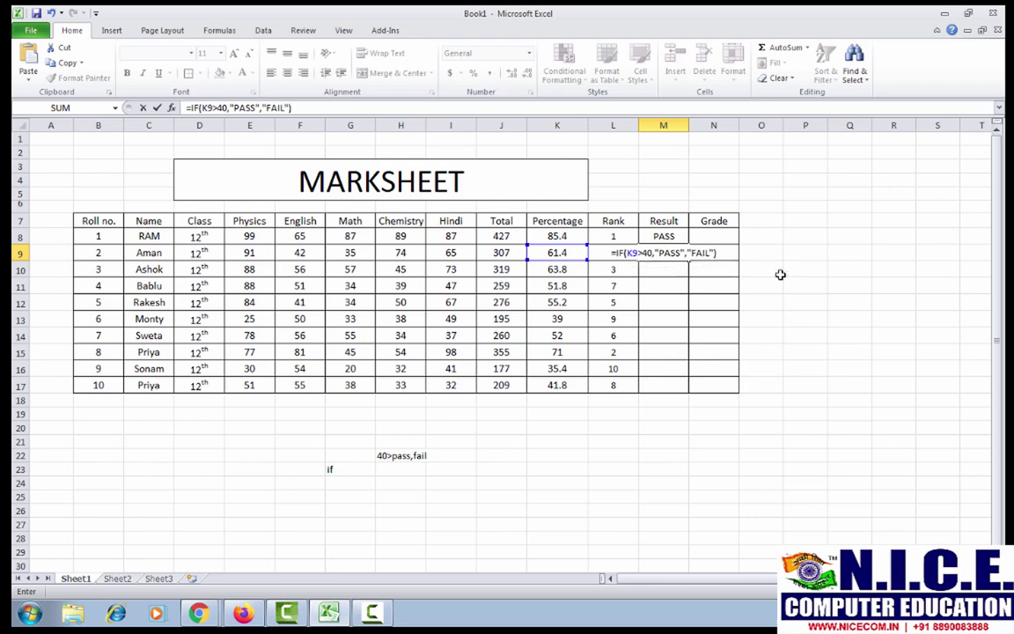
{"action": "key", "text": "Return"}
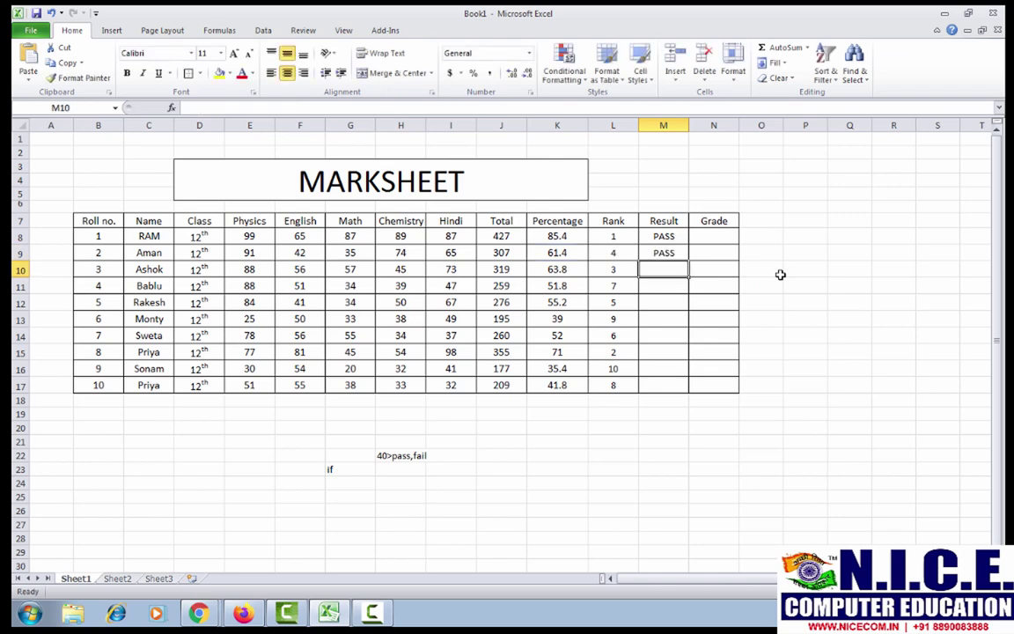
Step: Fill the result formula from M9 down through M17 for the remaining students
{"action": "left_click", "coordinate": [669, 253]}
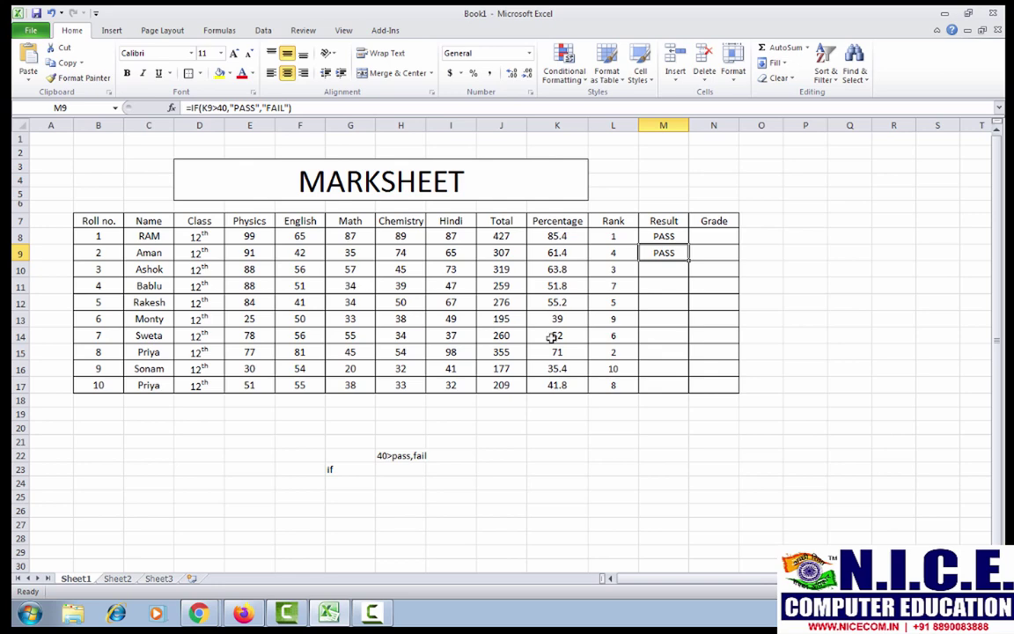
{"action": "double_click", "coordinate": [688, 260]}
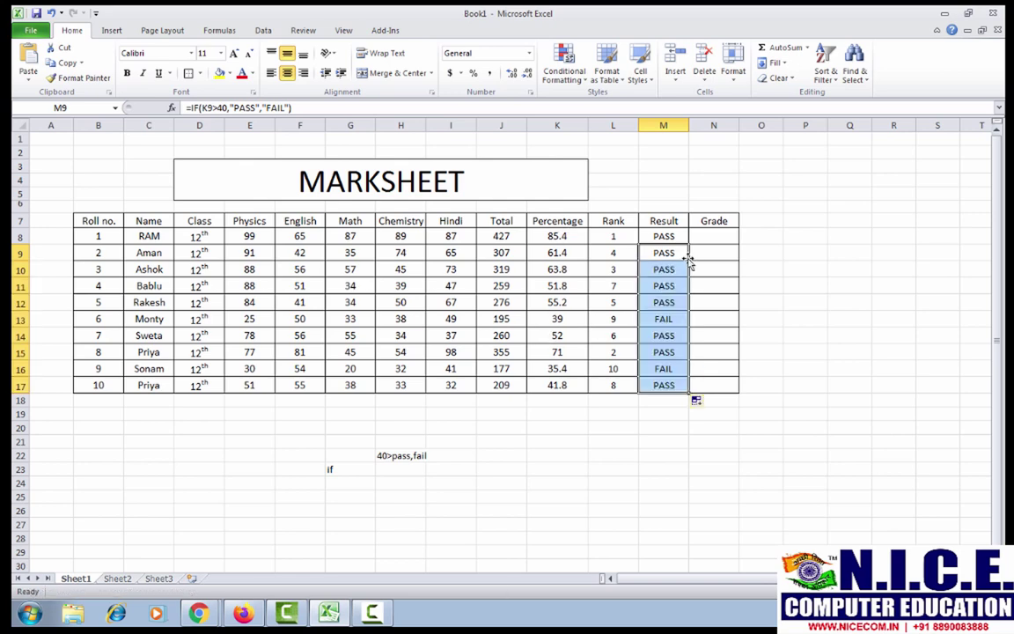
{"action": "left_click", "coordinate": [727, 234]}
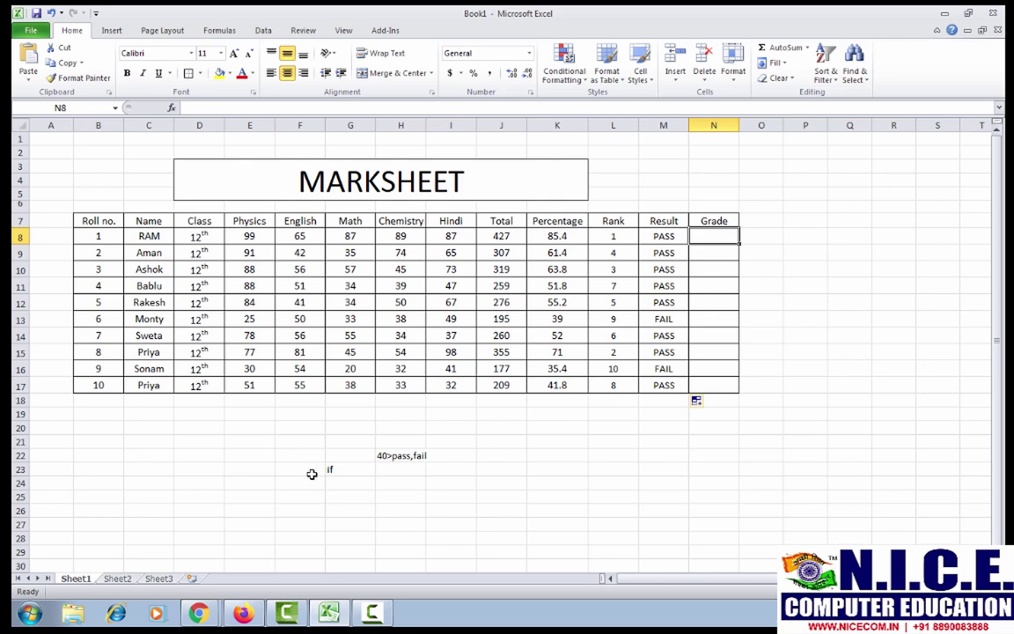
Step: Clear the pass criterion and function notes below the marksheet and note the first grade criterion "60>A" in H21
{"action": "left_click_drag", "start_coordinate": [295, 428], "coordinate": [454, 496]}
{"action": "key", "text": "Delete"}
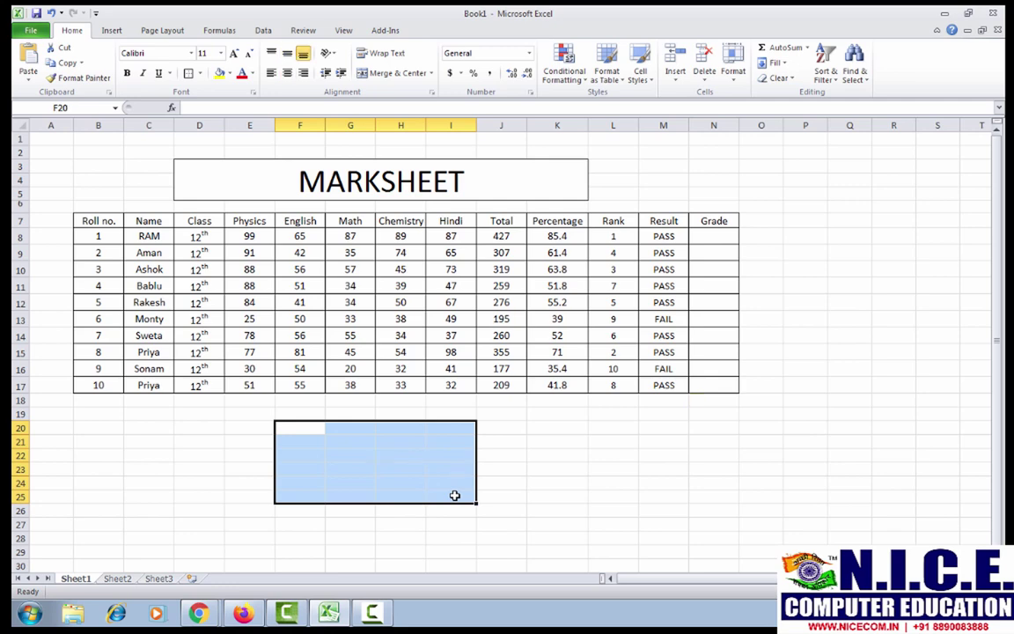
{"action": "left_click", "coordinate": [405, 443]}
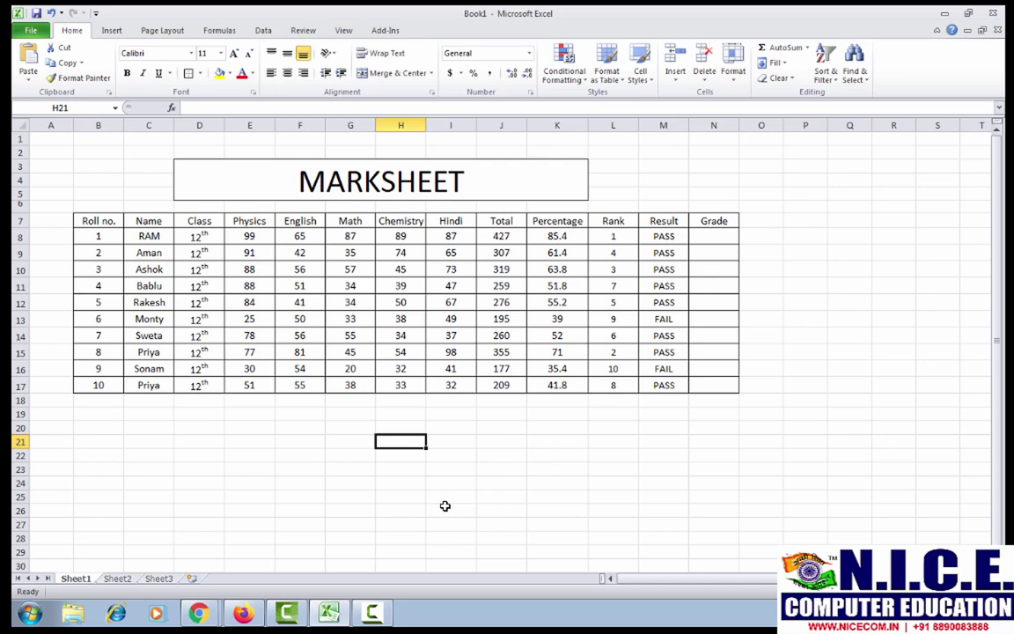
{"action": "type", "text": "60"}
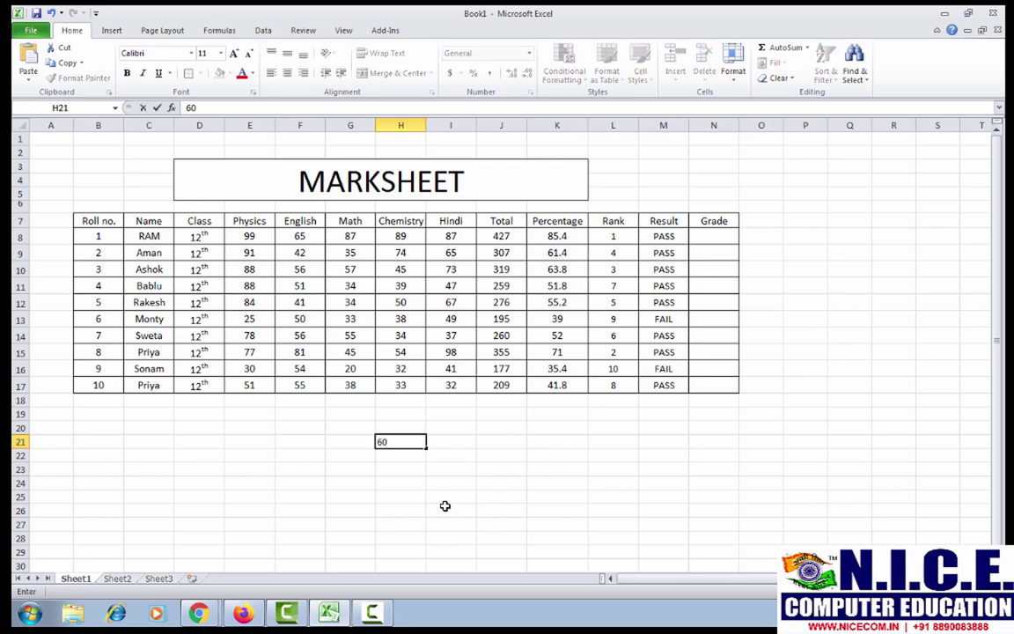
{"action": "type", "text": ">A"}
{"action": "key", "text": "Return"}
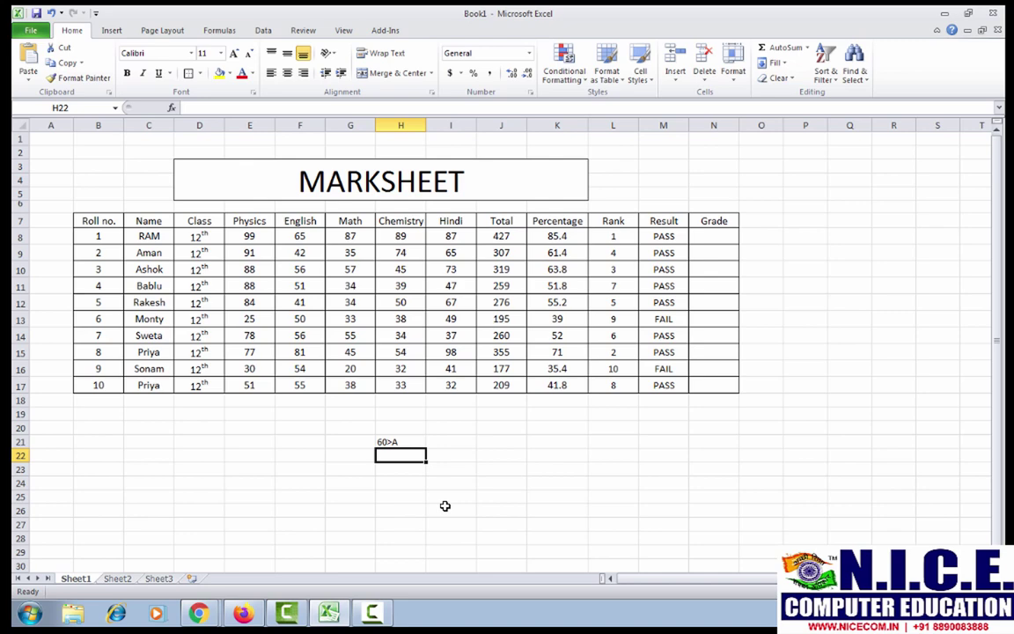
Step: Note the remaining grade criteria "50>B", "40>C" and "40<D" in cells H22 to H24
{"action": "type", "text": "50"}
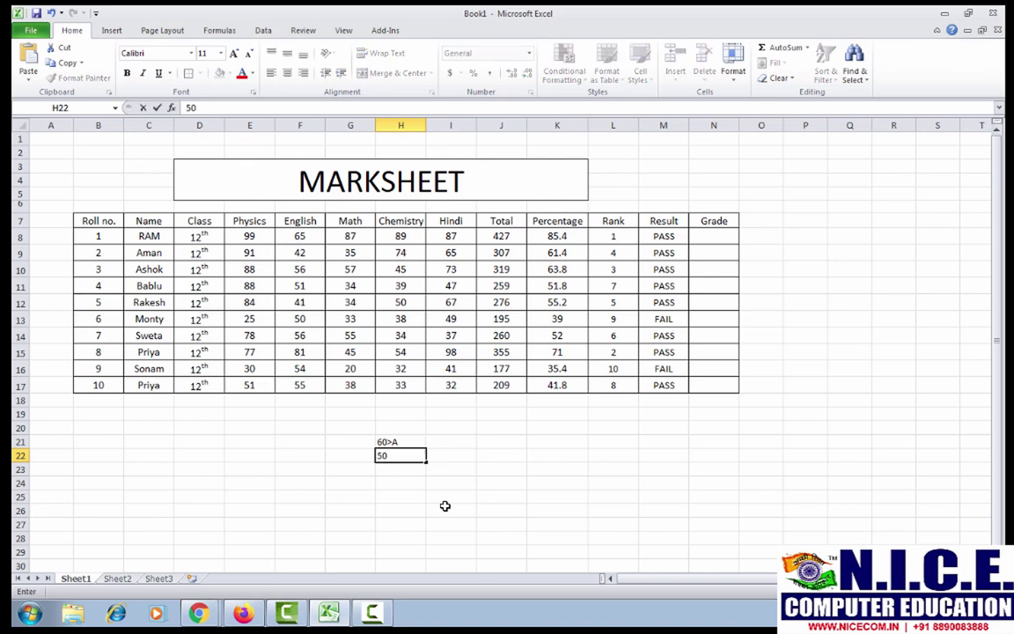
{"action": "type", "text": ">B"}
{"action": "key", "text": "Return"}
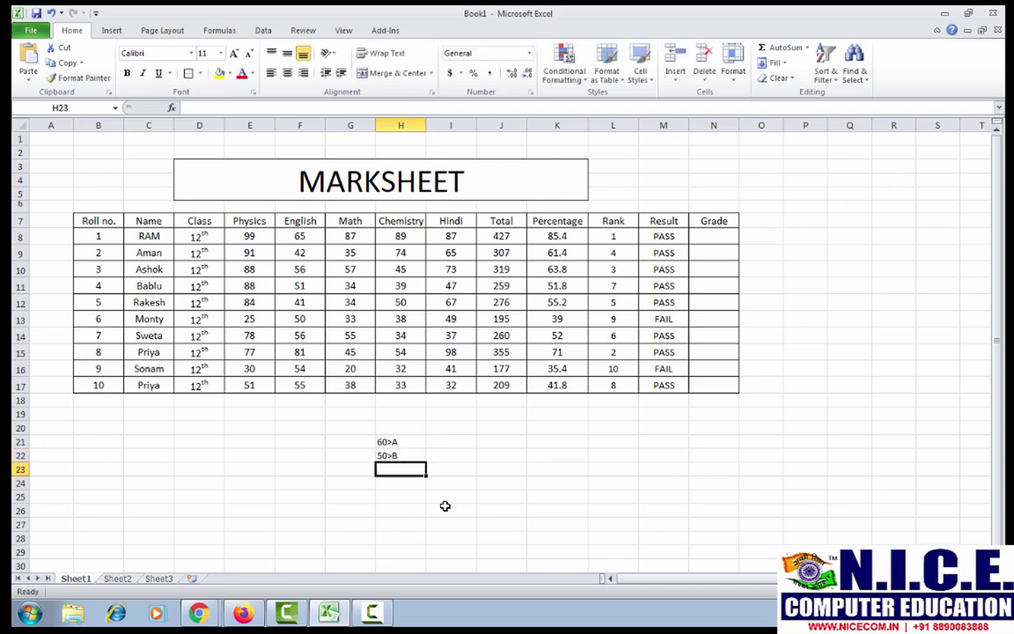
{"action": "type", "text": "40"}
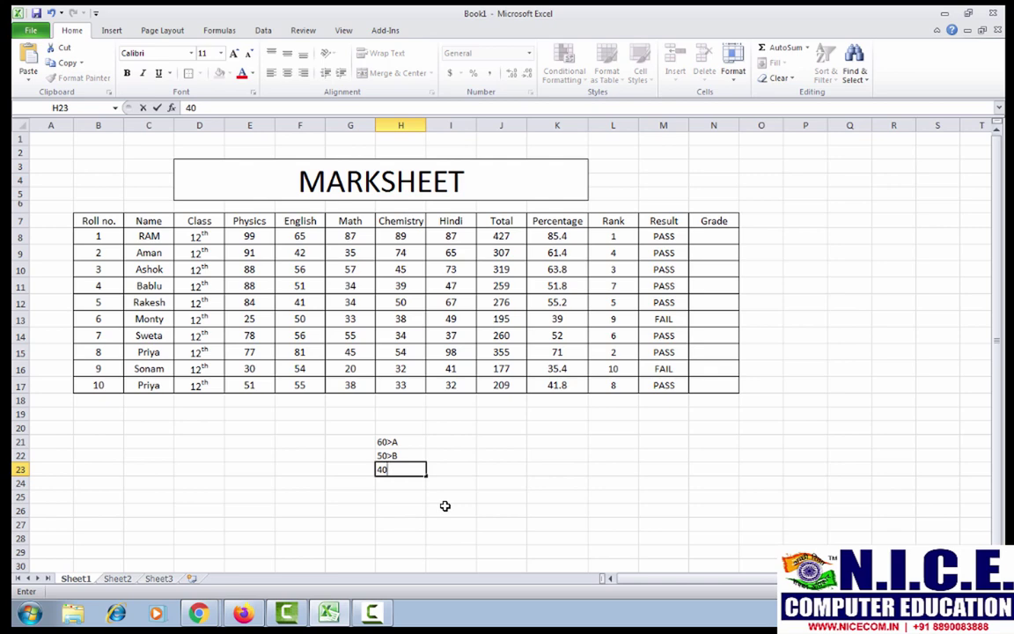
{"action": "type", "text": ">C"}
{"action": "key", "text": "Return"}
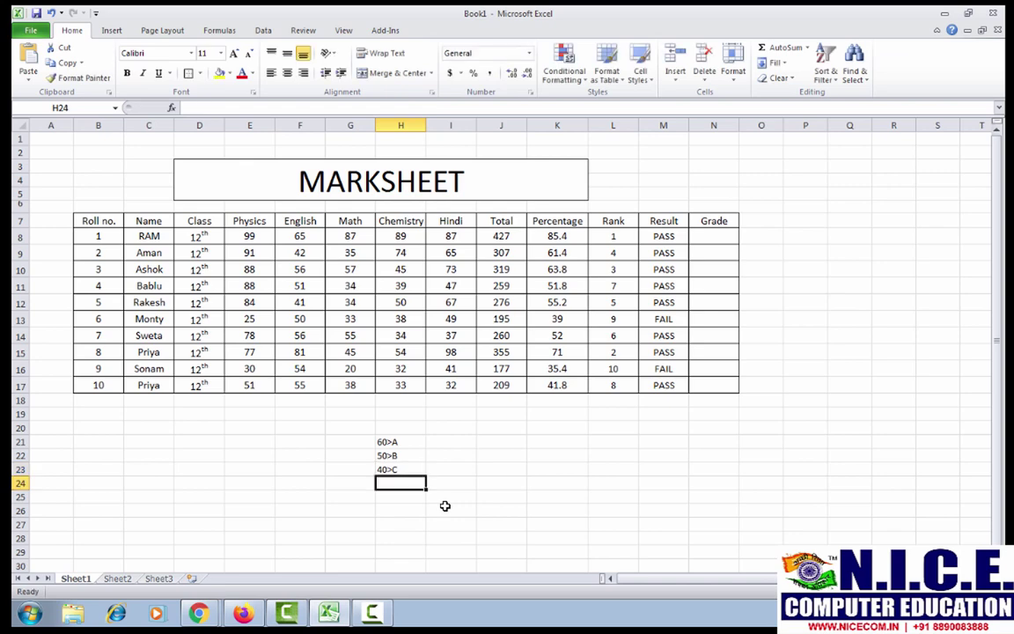
{"action": "type", "text": "40"}
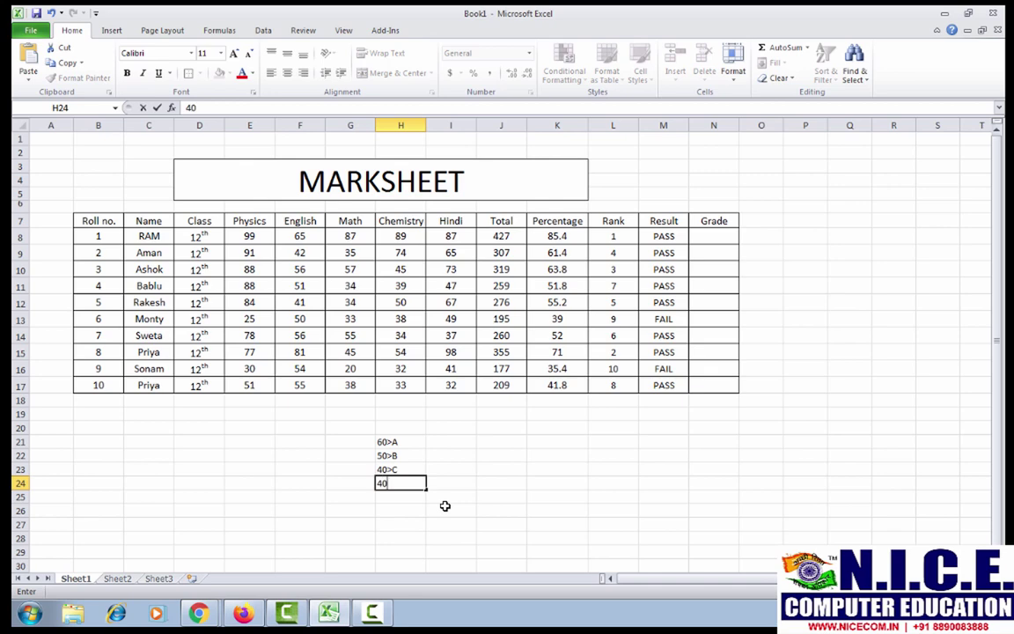
{"action": "type", "text": "<D"}
{"action": "key", "text": "Return"}
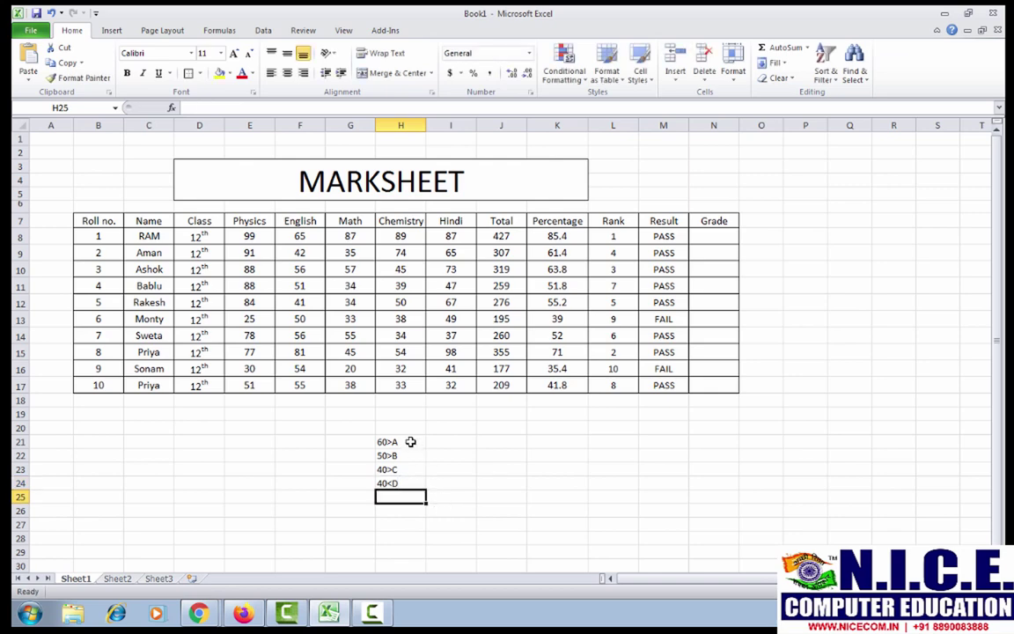
Step: Review the four grade criteria in H21 to H24 one by one
{"action": "left_click_drag", "start_coordinate": [407, 440], "coordinate": [407, 484]}
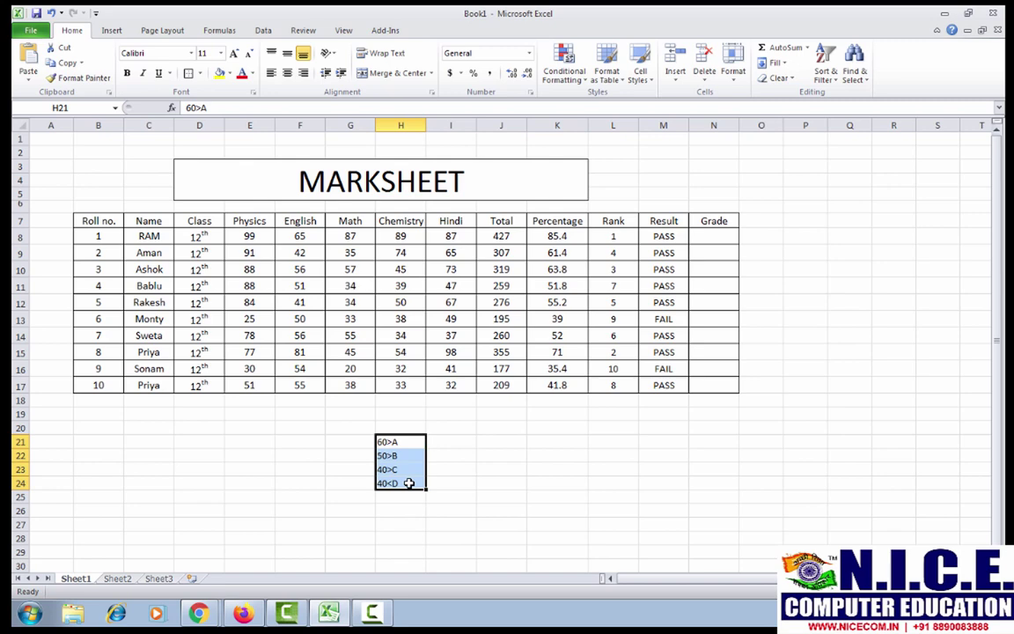
{"action": "left_click", "coordinate": [384, 440]}
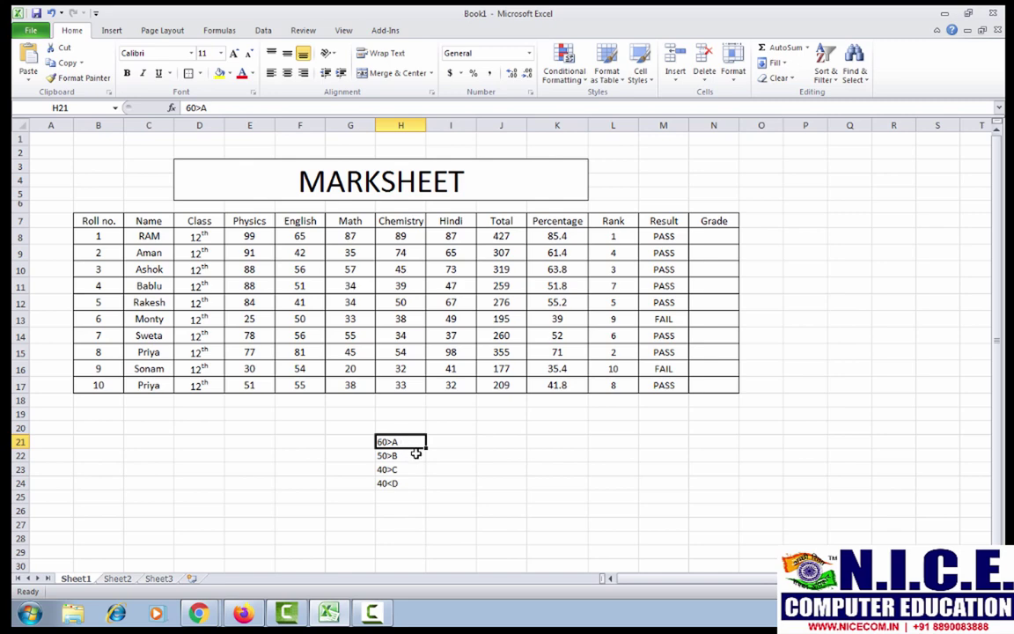
{"action": "left_click", "coordinate": [406, 457]}
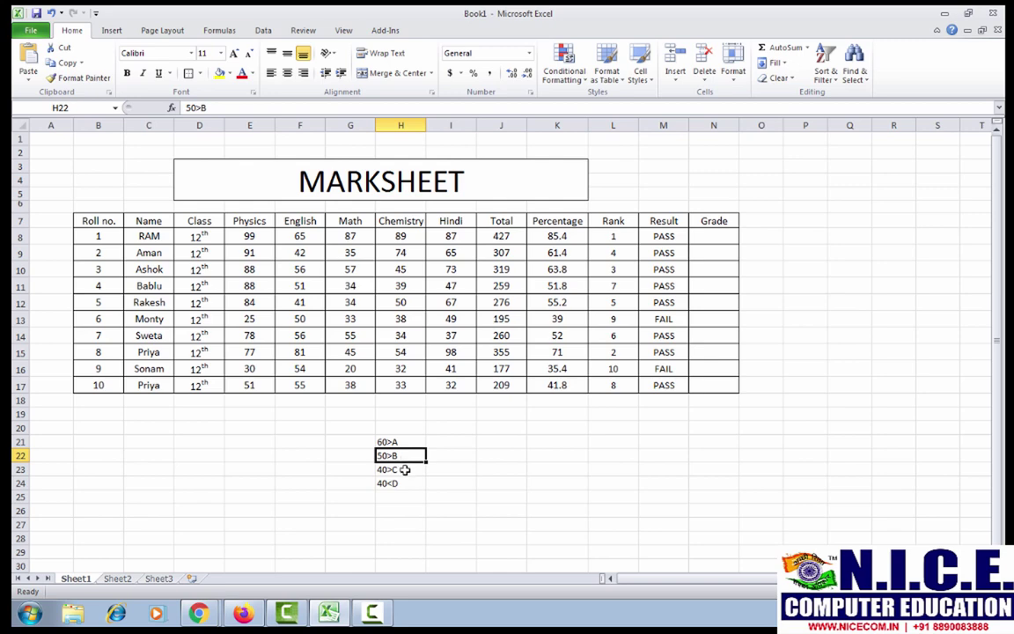
{"action": "left_click", "coordinate": [403, 470]}
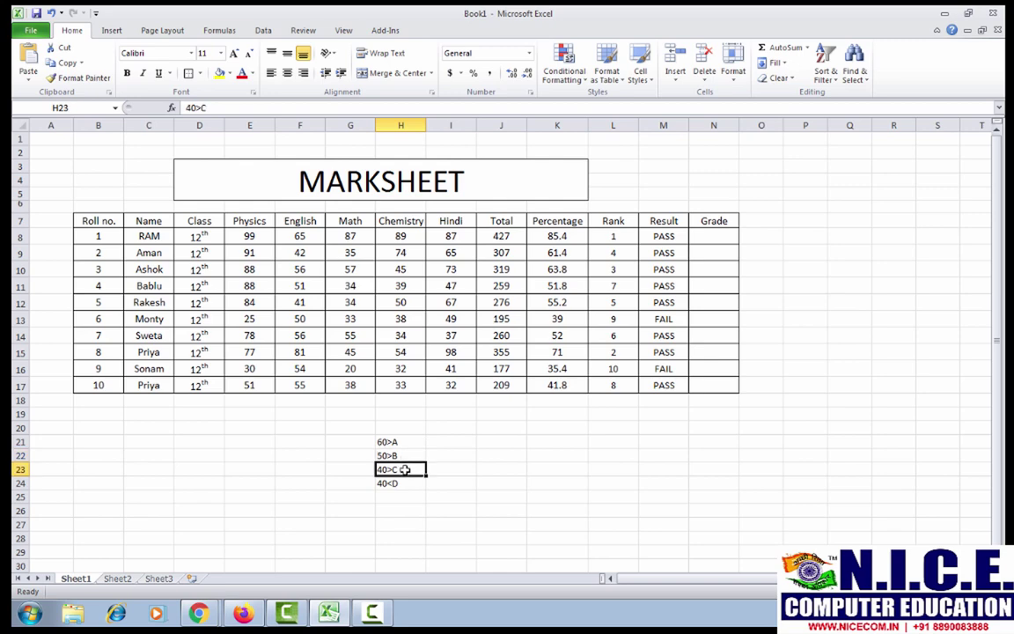
{"action": "left_click", "coordinate": [400, 484]}
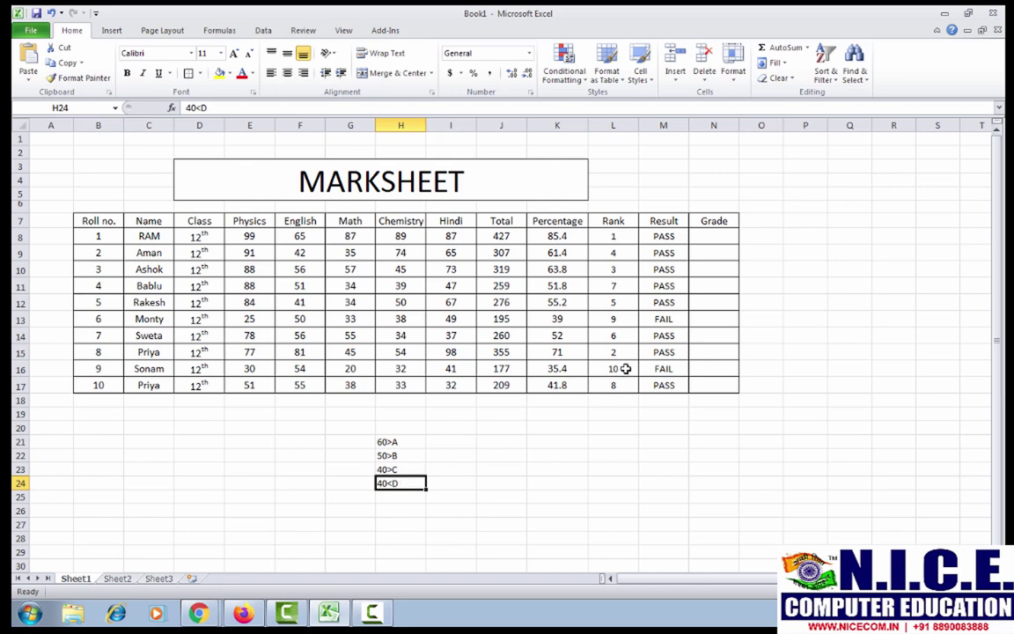
Step: Begin the grade formula in N8 with an IF that returns "A" when the percentage in K8 is greater than 60
{"action": "left_click", "coordinate": [717, 236]}
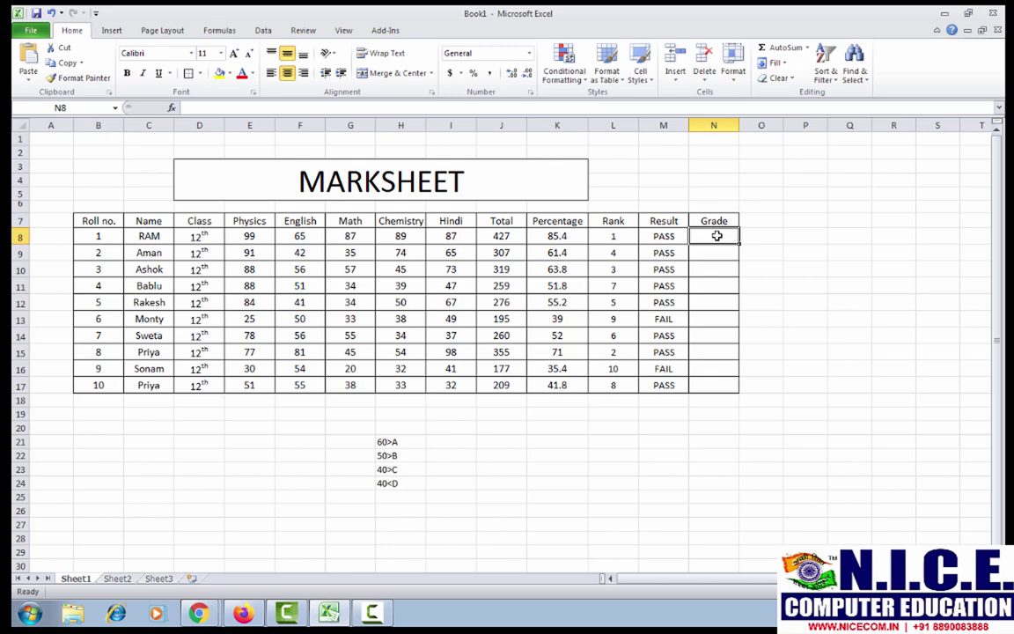
{"action": "type", "text": "="}
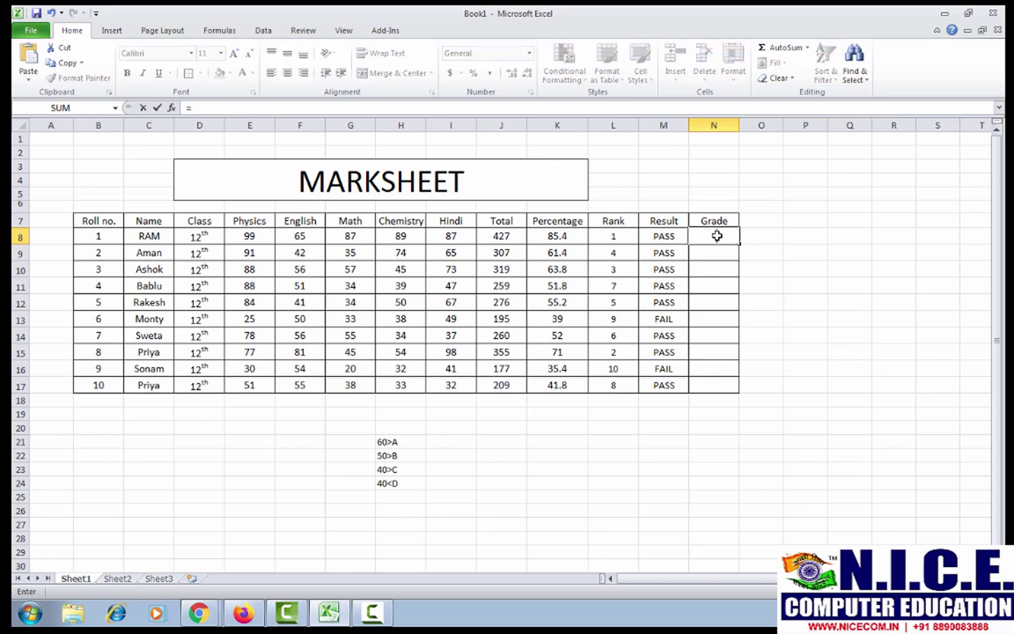
{"action": "type", "text": "if"}
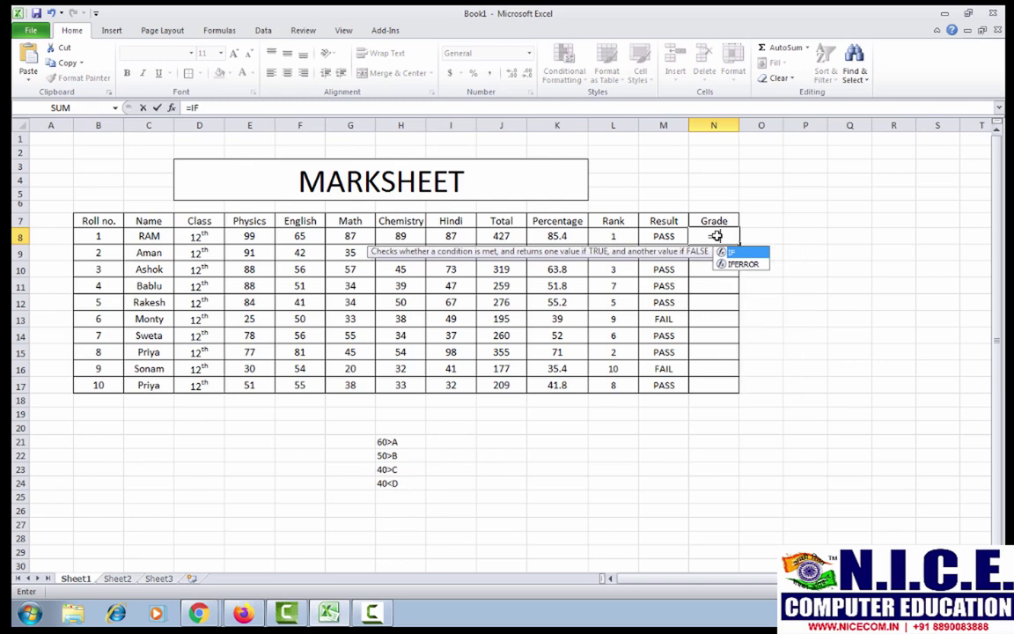
{"action": "key", "text": "Tab"}
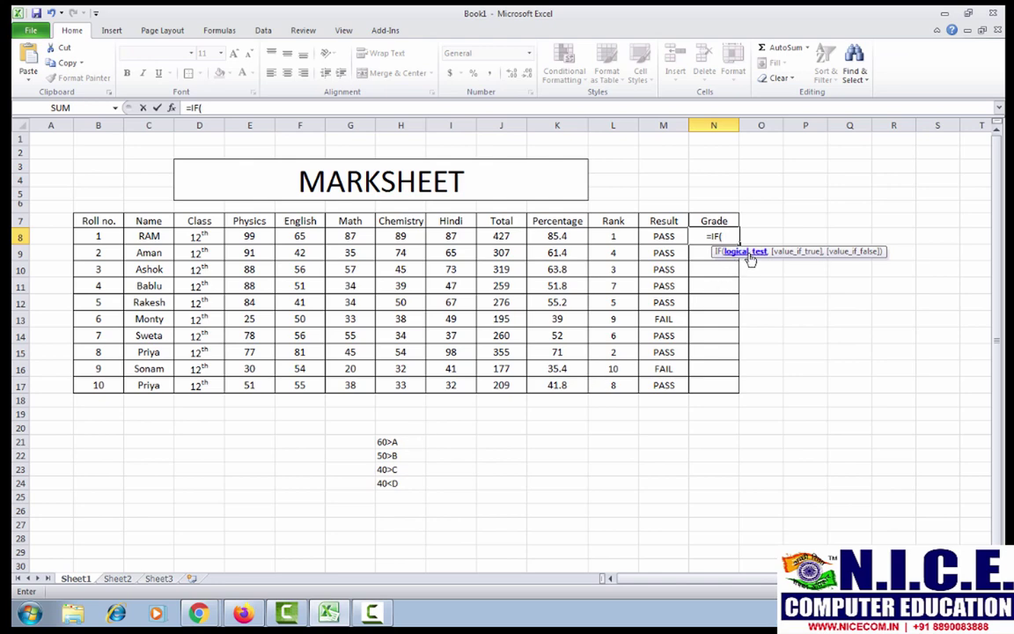
{"action": "left_click", "coordinate": [560, 236]}
{"action": "type", "text": ">6"}
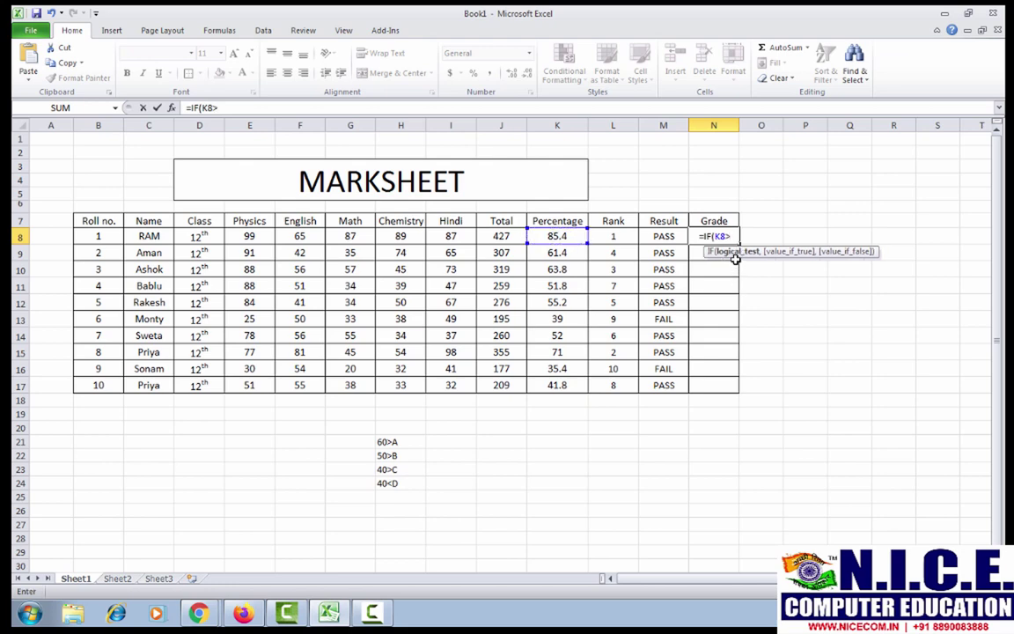
{"action": "type", "text": "0"}
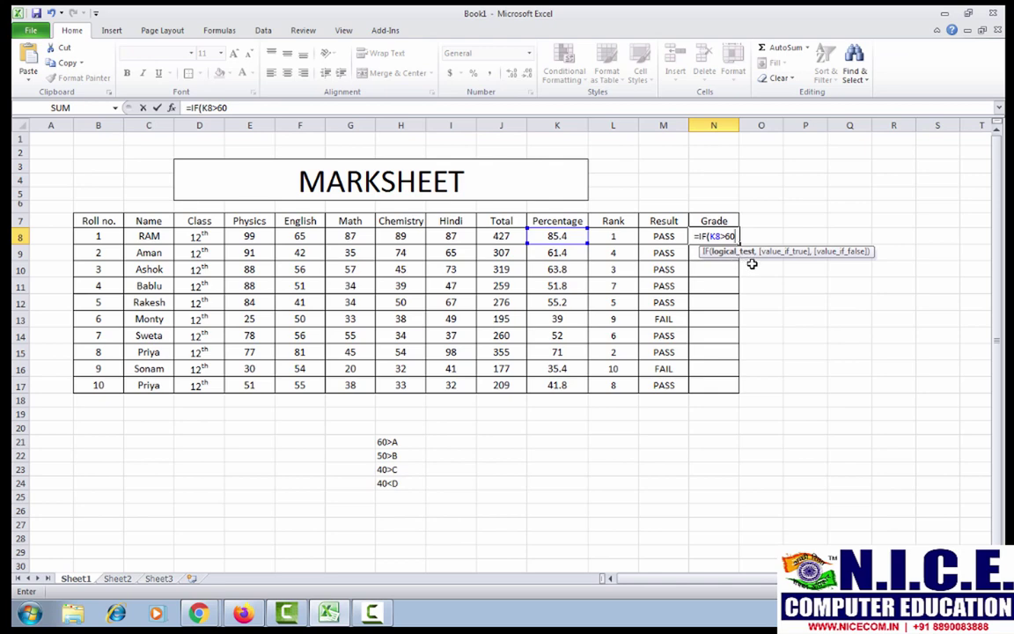
{"action": "type", "text": ","}
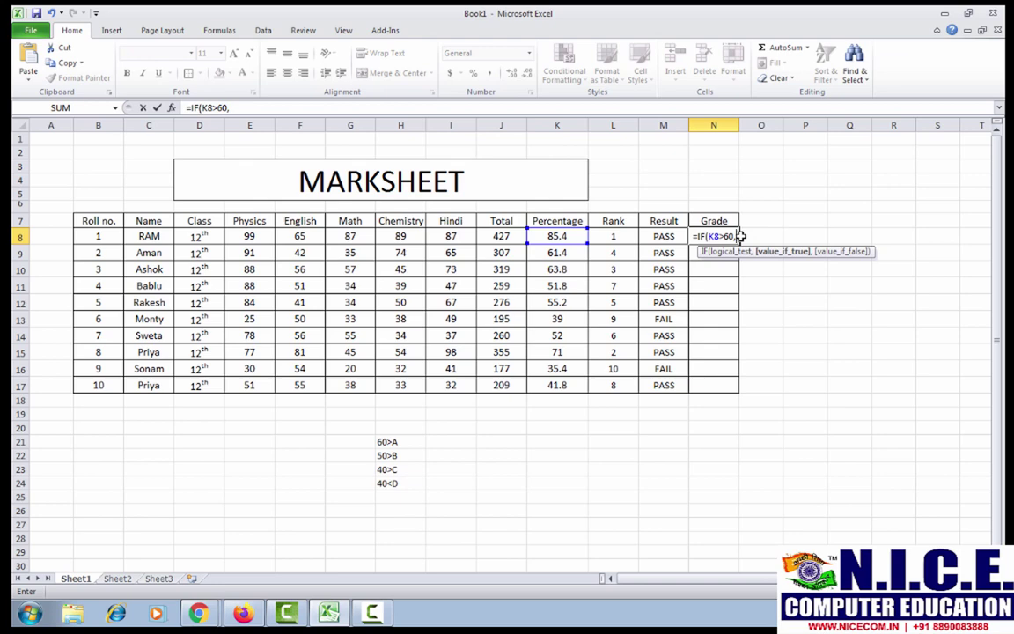
{"action": "type", "text": "\""}
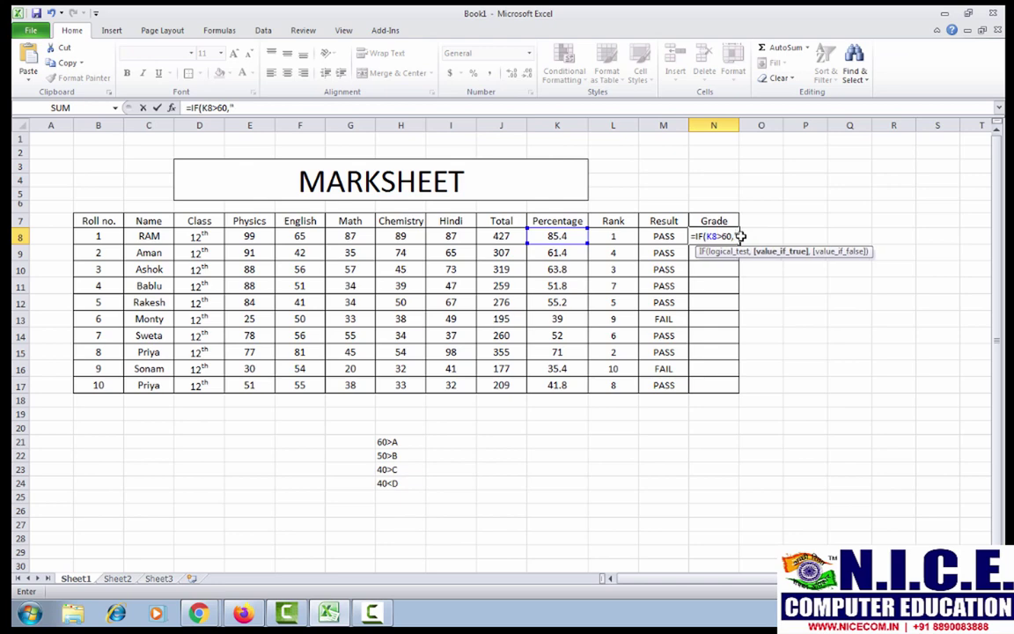
{"action": "type", "text": "A"}
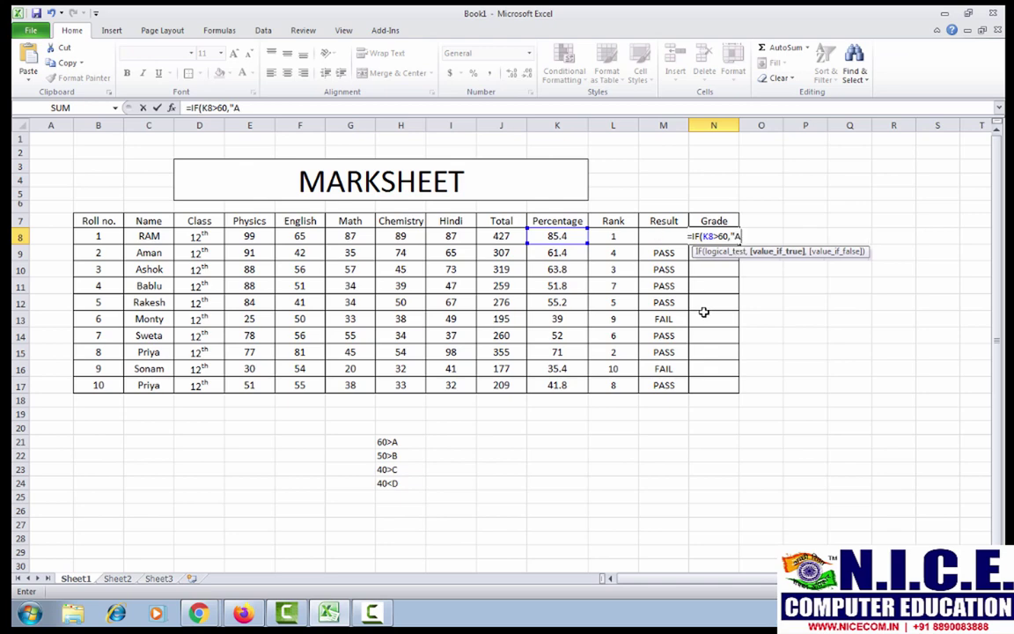
{"action": "type", "text": "\""}
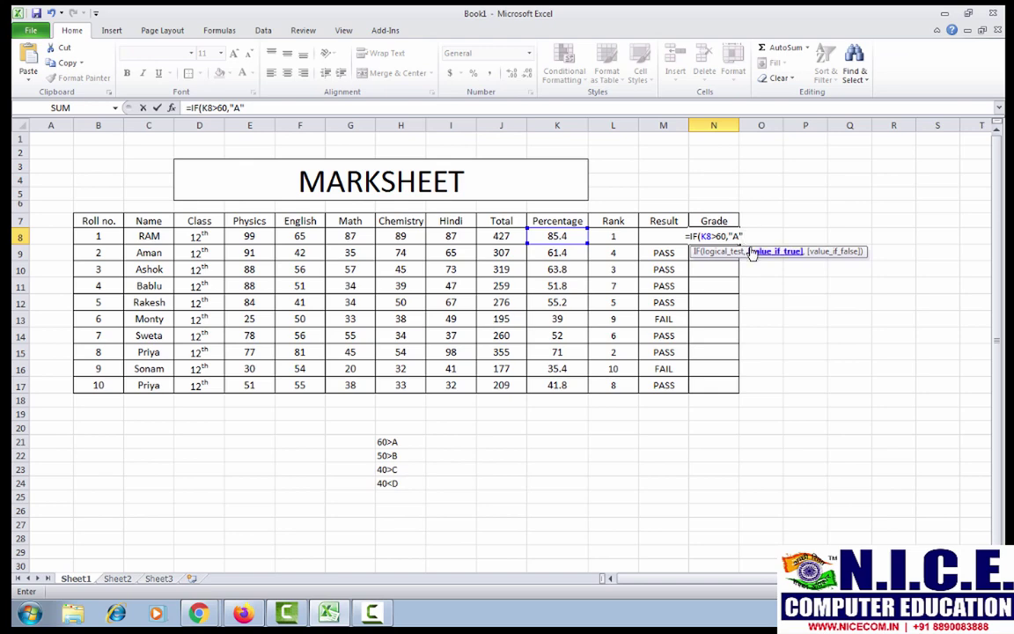
{"action": "type", "text": ","}
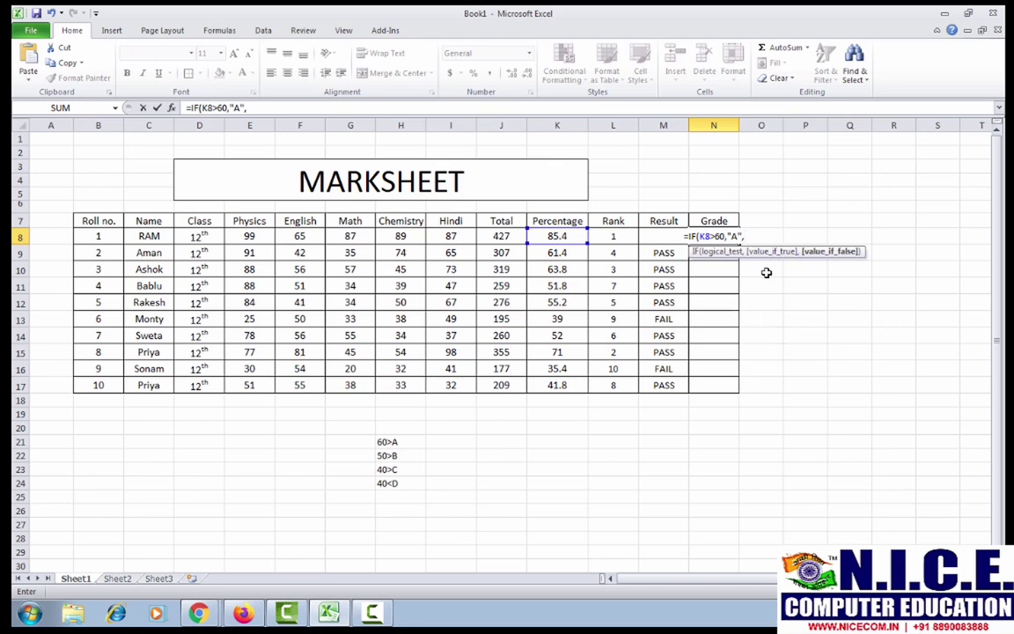
Step: Nest a second IF as the false value, returning "B" when K8 is greater than 50
{"action": "type", "text": "IF"}
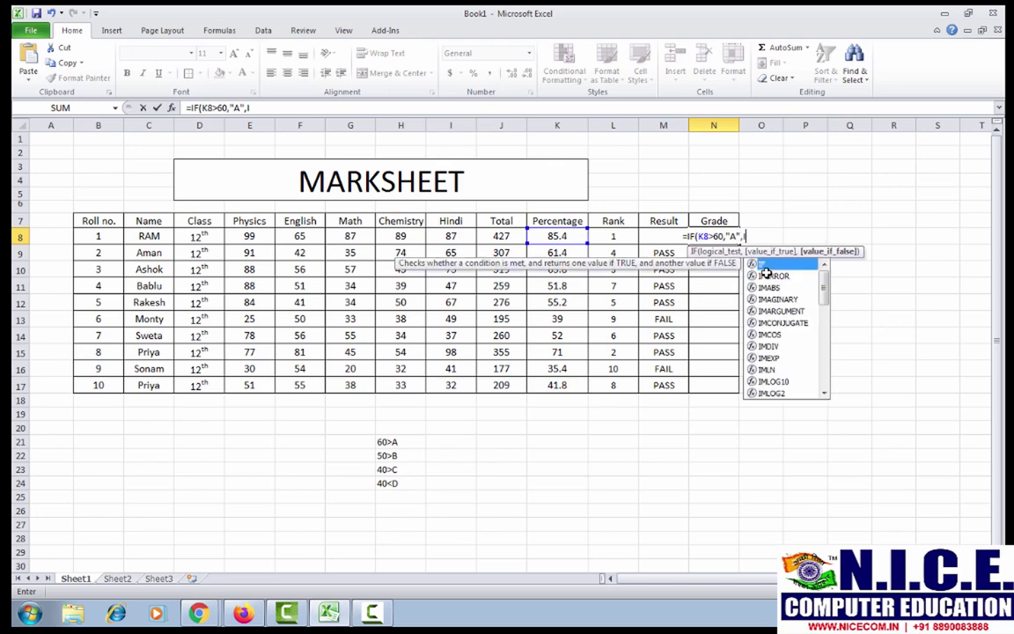
{"action": "type", "text": "("}
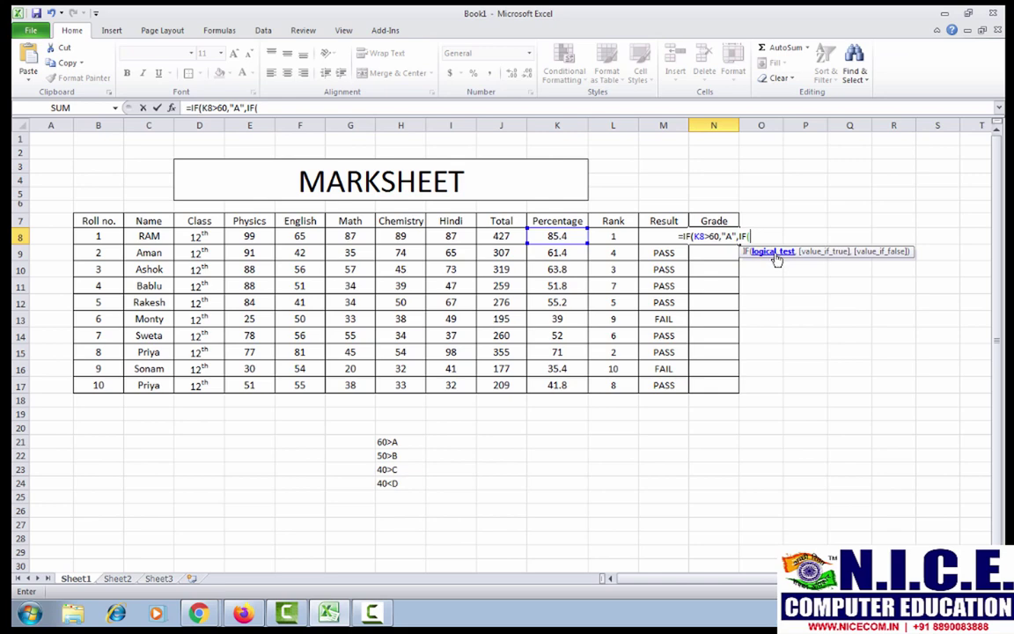
{"action": "left_click", "coordinate": [558, 235]}
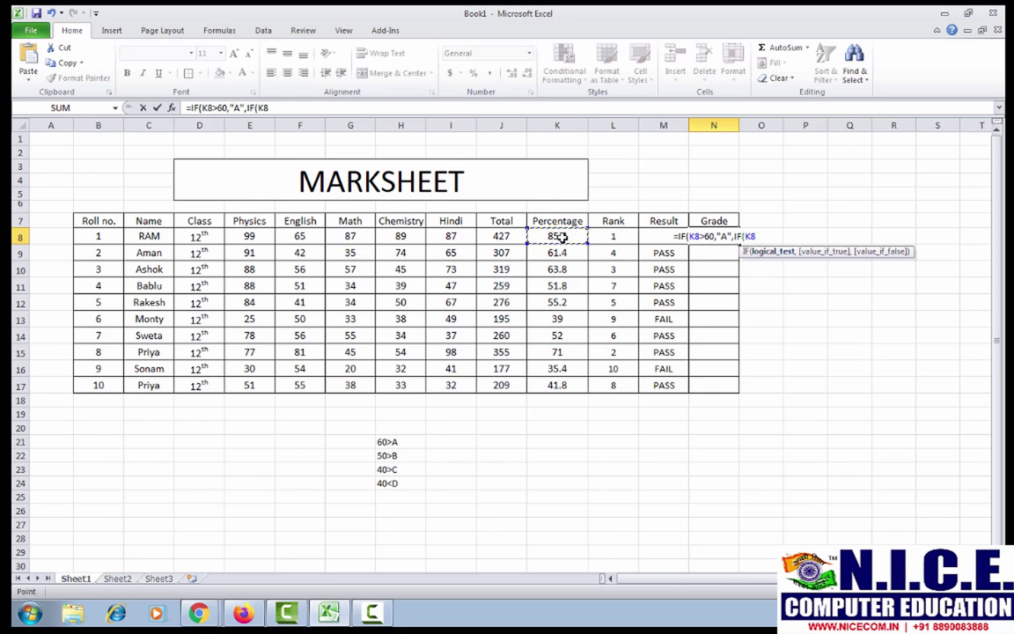
{"action": "type", "text": ">5"}
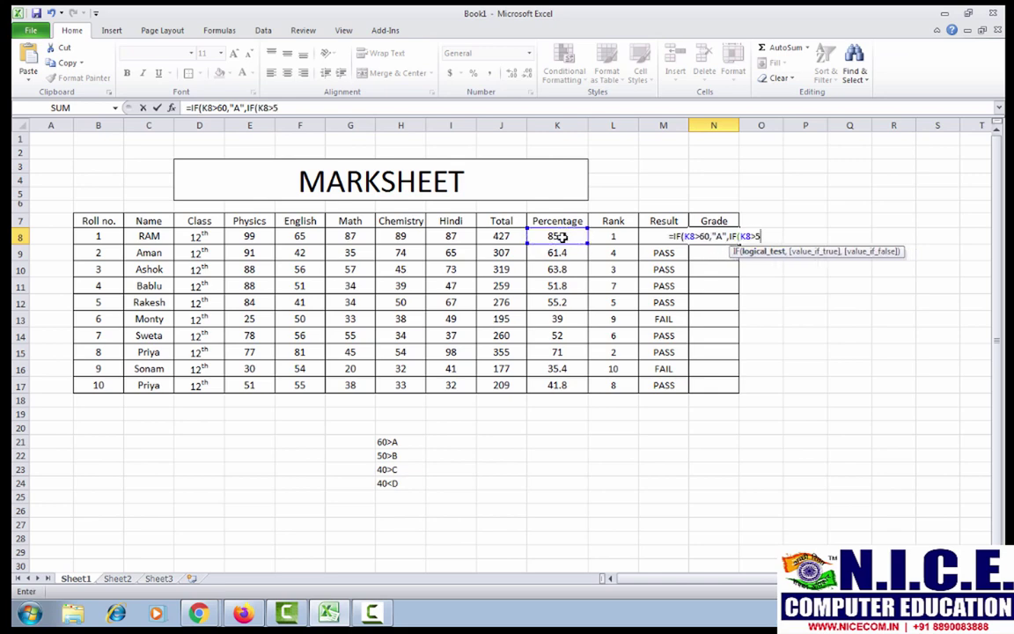
{"action": "type", "text": "0"}
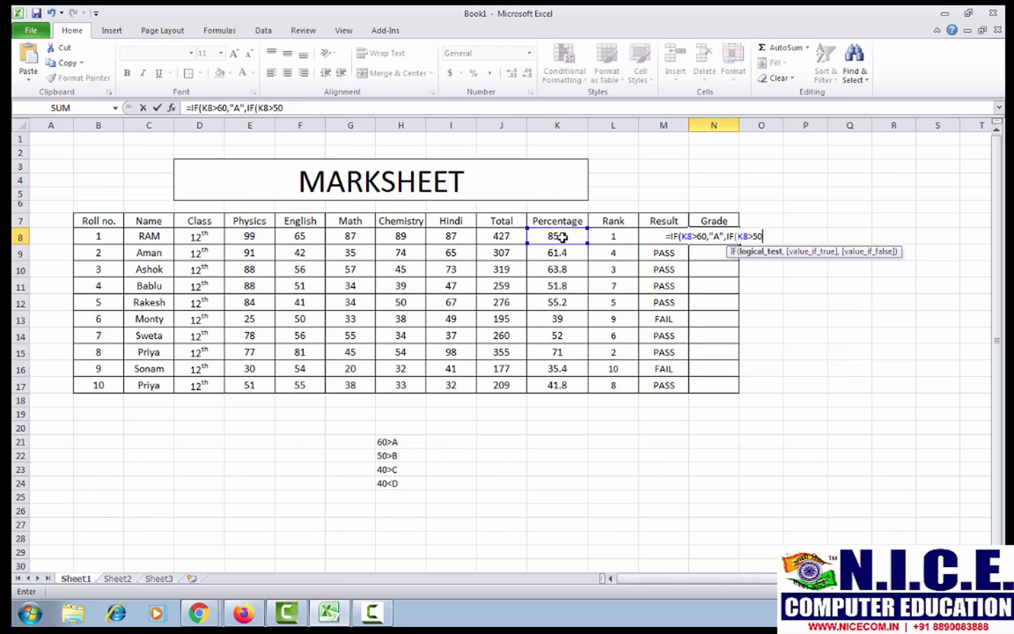
{"action": "type", "text": ","}
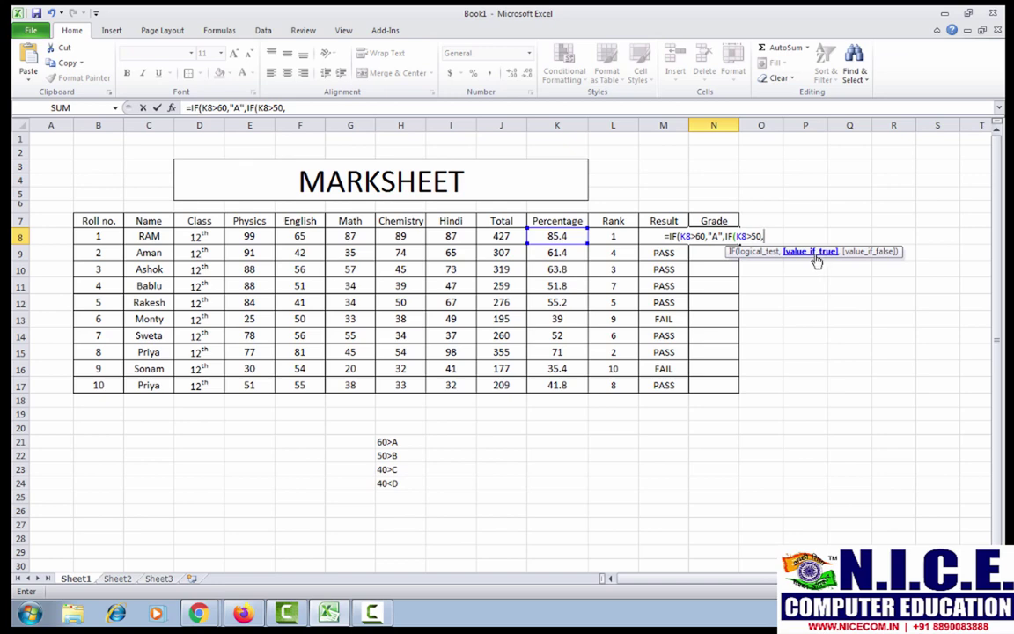
{"action": "type", "text": "\"B\""}
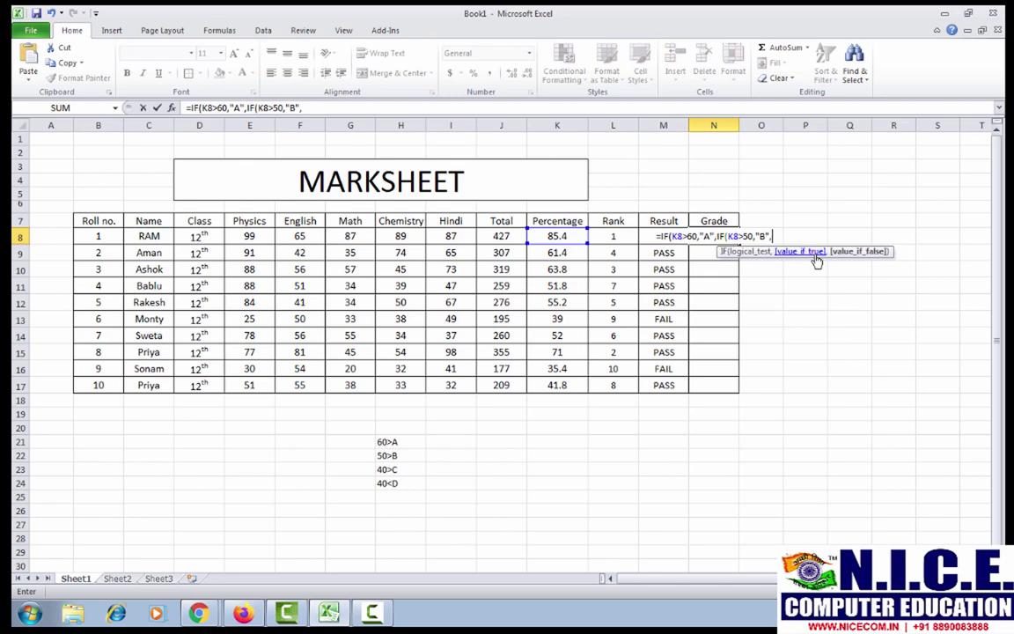
{"action": "type", "text": ","}
Step: Nest a third IF in the grade formula, returning "C" when K8 is greater than 40
{"action": "type", "text": "IF("}
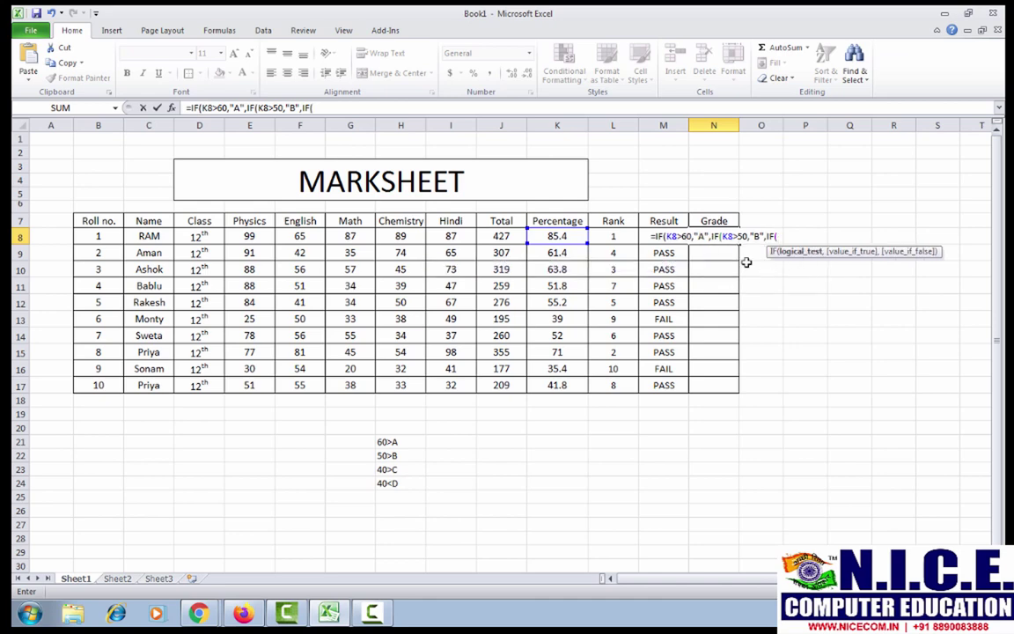
{"action": "left_click", "coordinate": [539, 235]}
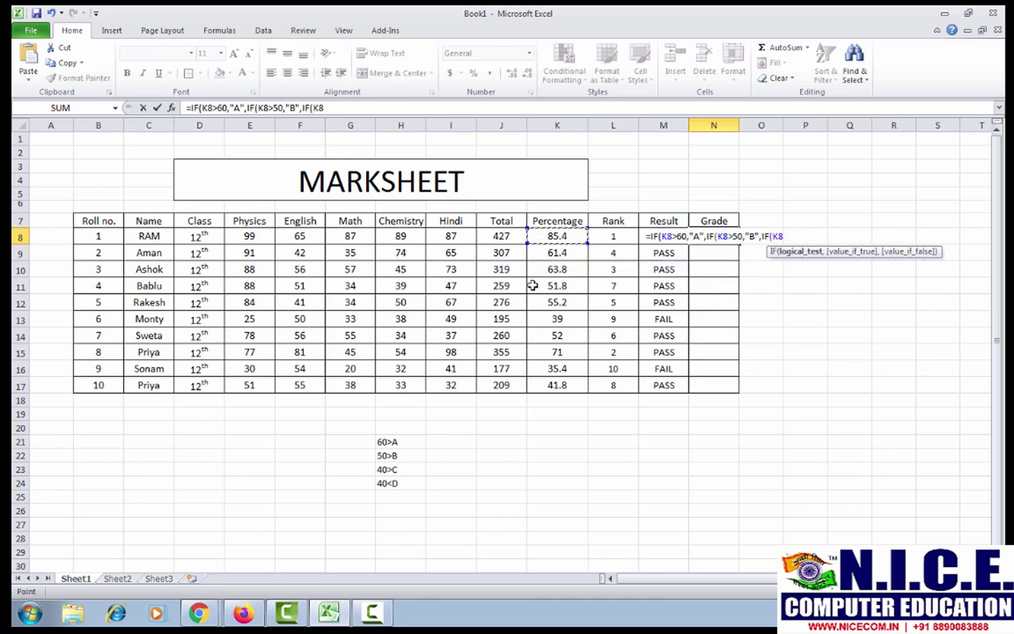
{"action": "type", "text": ">40"}
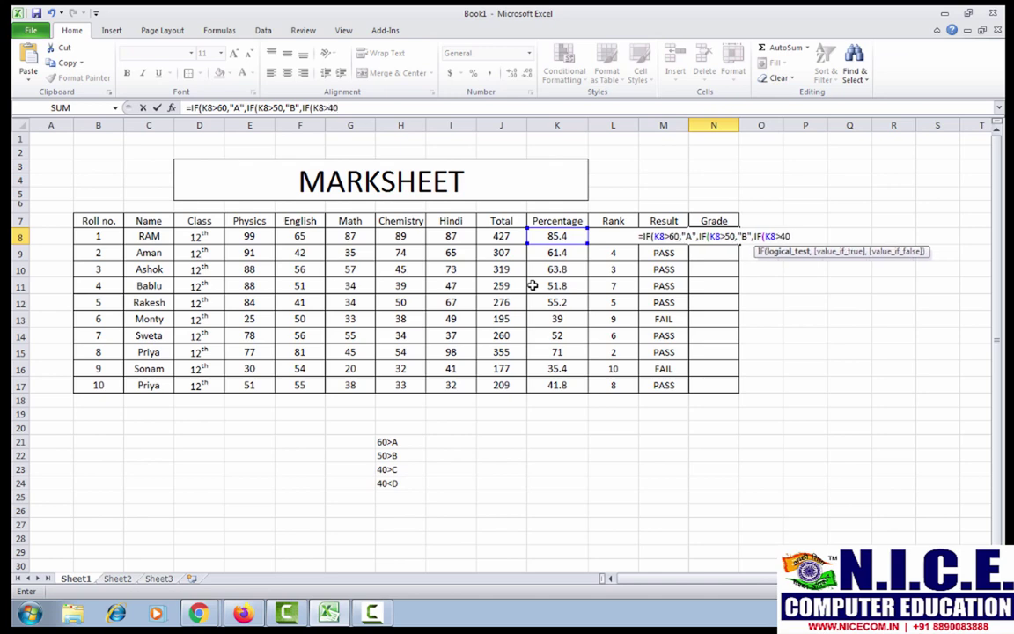
{"action": "type", "text": ","}
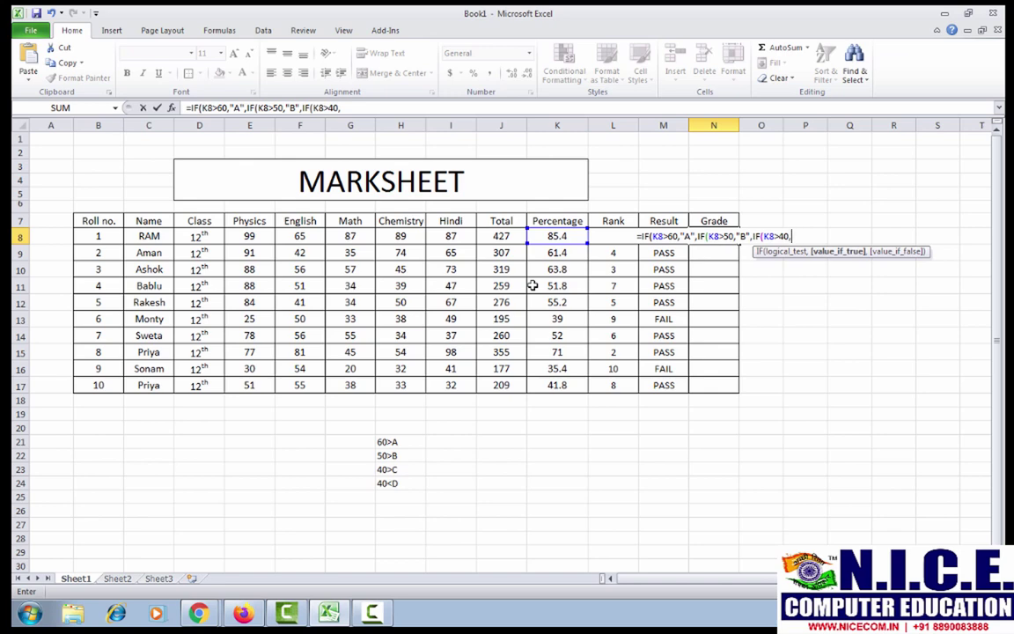
{"action": "type", "text": "\"C"}
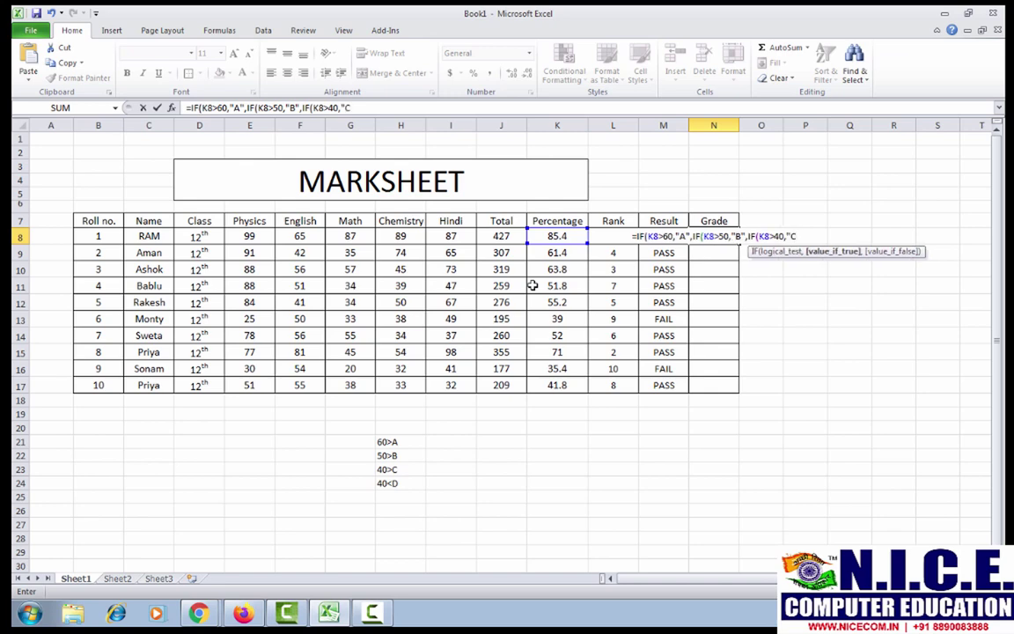
{"action": "type", "text": "\","}
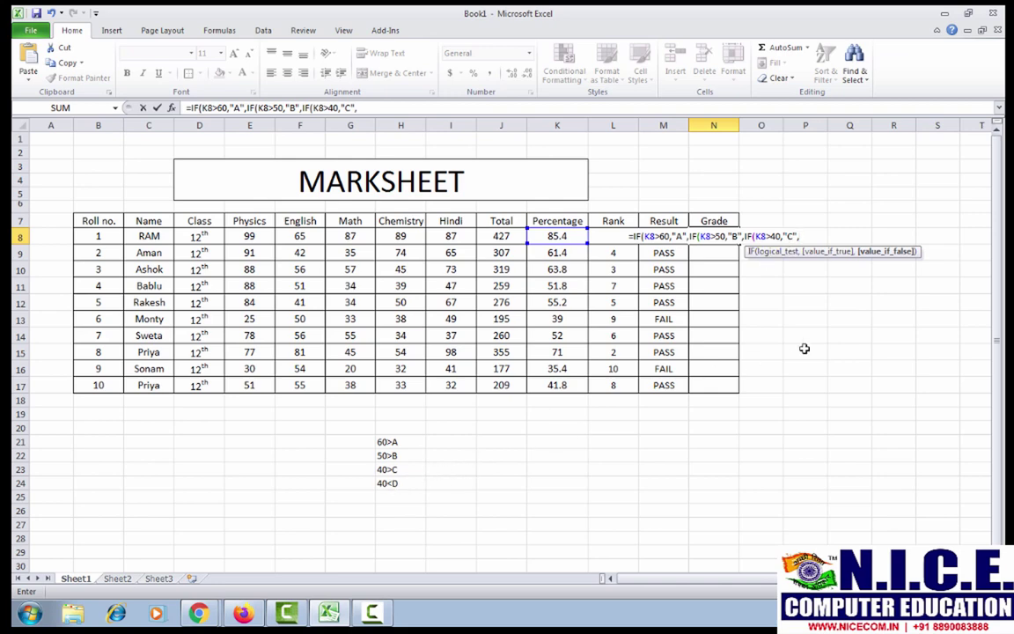
Step: Nest a fourth IF returning "D" when K8 is less than 40, close all four parentheses and enter the formula
{"action": "type", "text": "IF("}
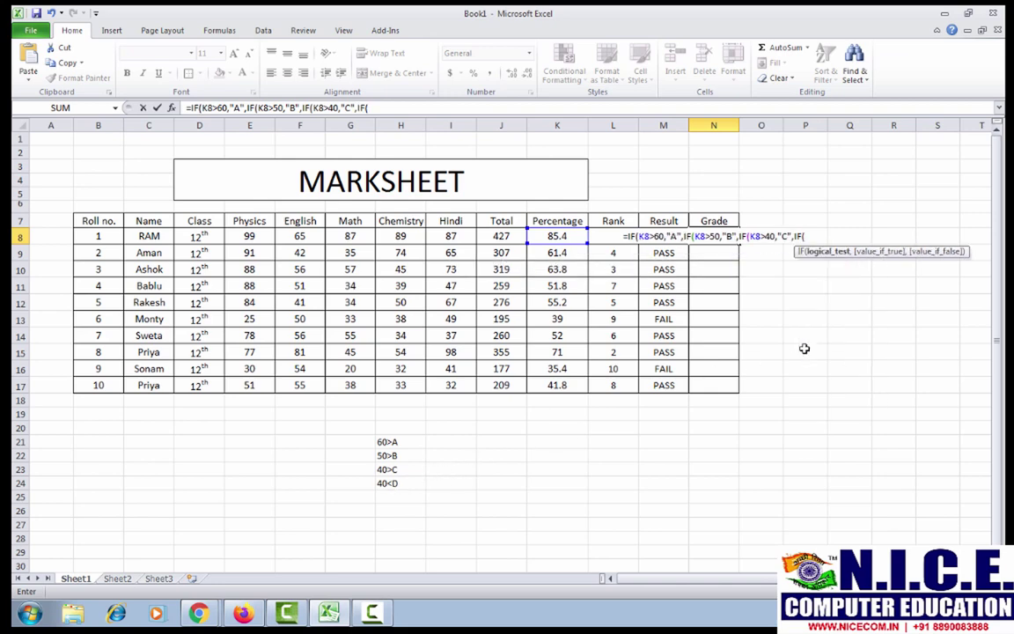
{"action": "left_click", "coordinate": [557, 235]}
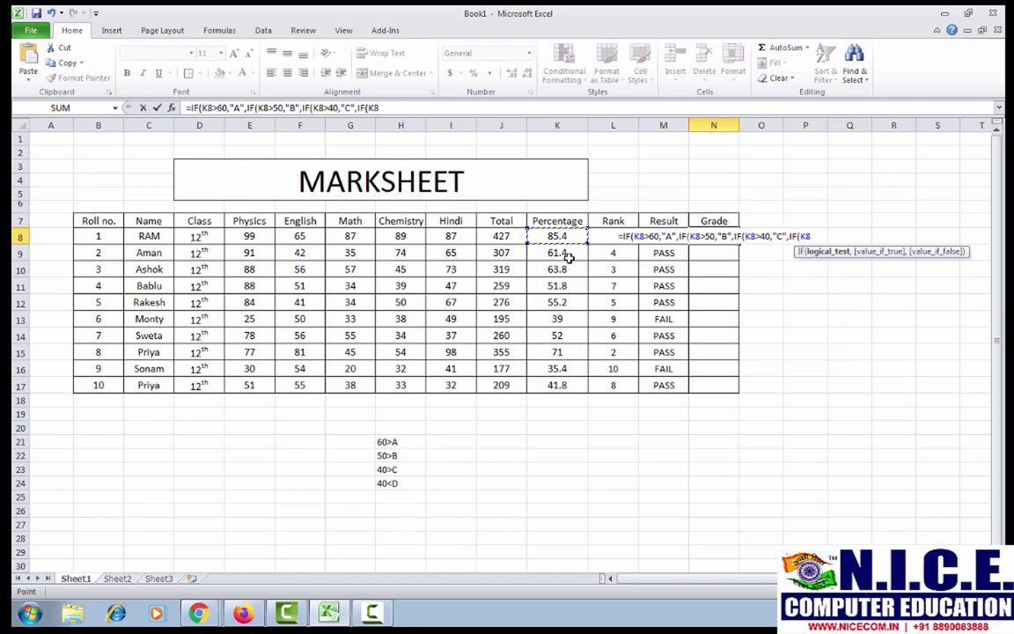
{"action": "type", "text": "<"}
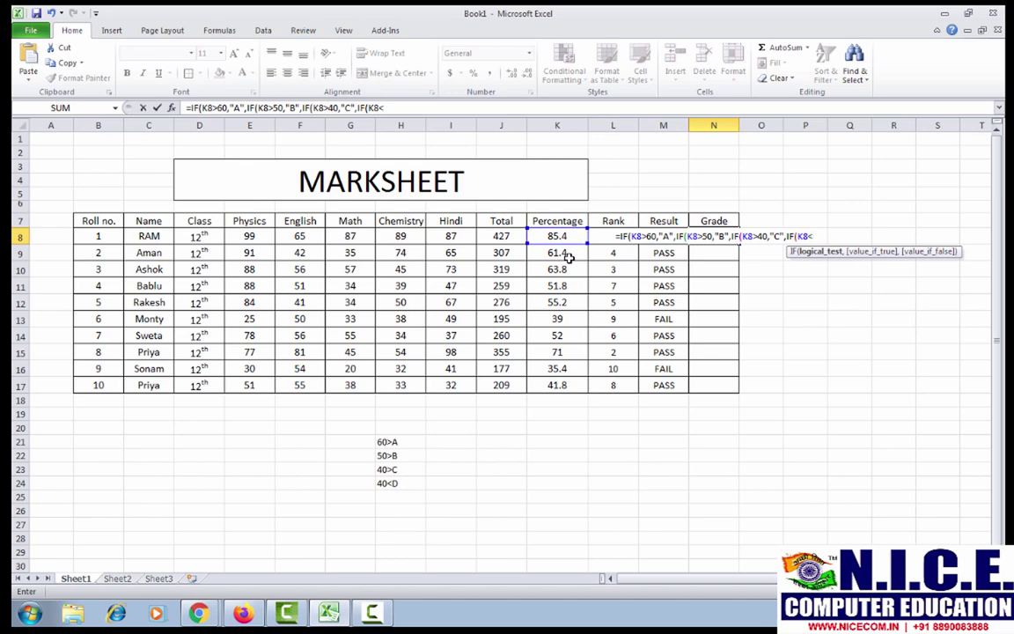
{"action": "type", "text": "40"}
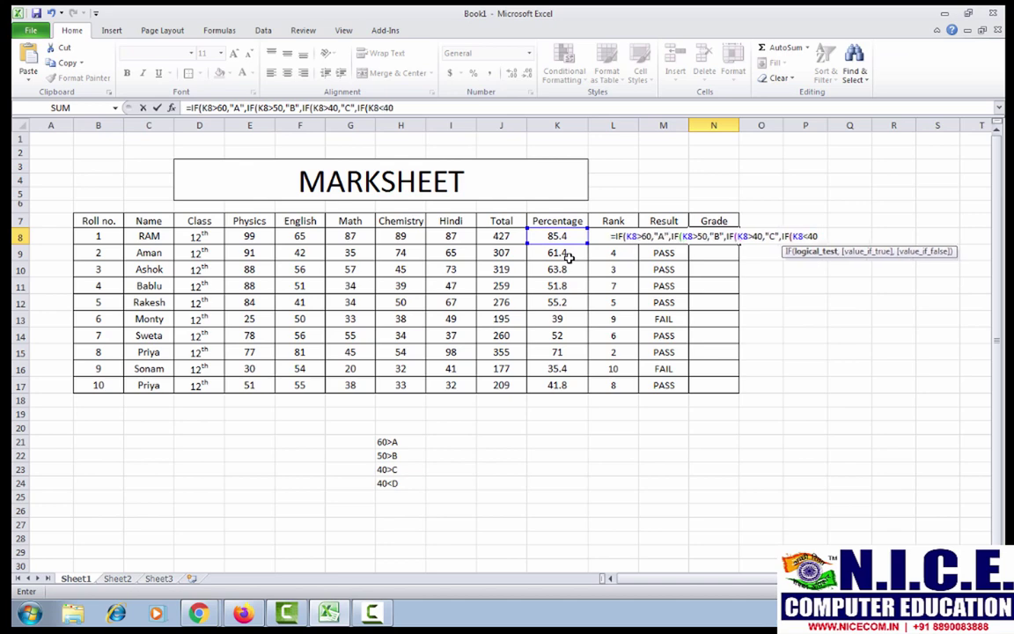
{"action": "type", "text": ",\""}
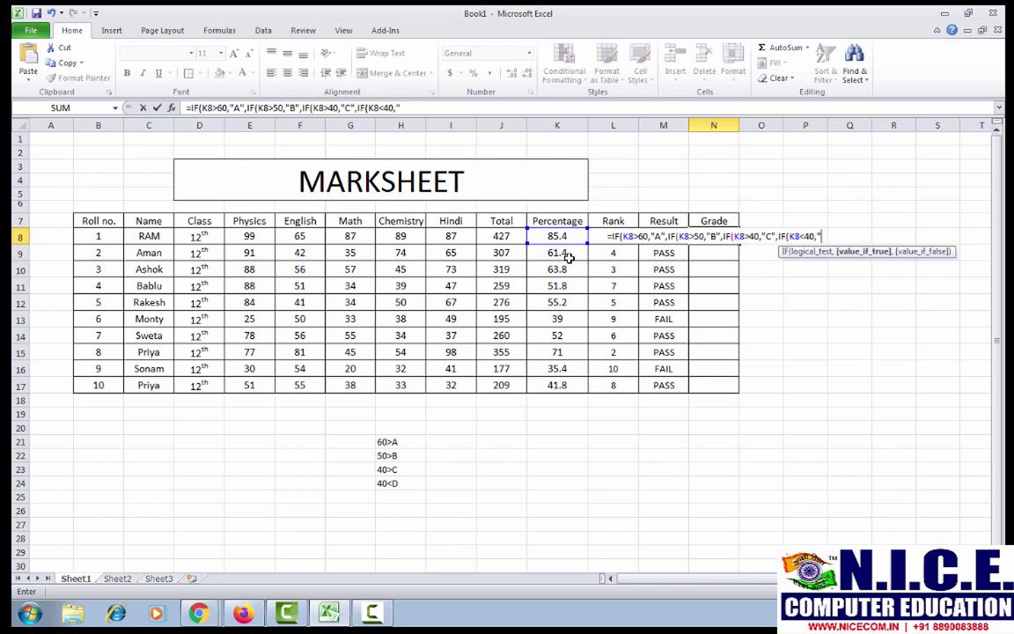
{"action": "type", "text": "D"}
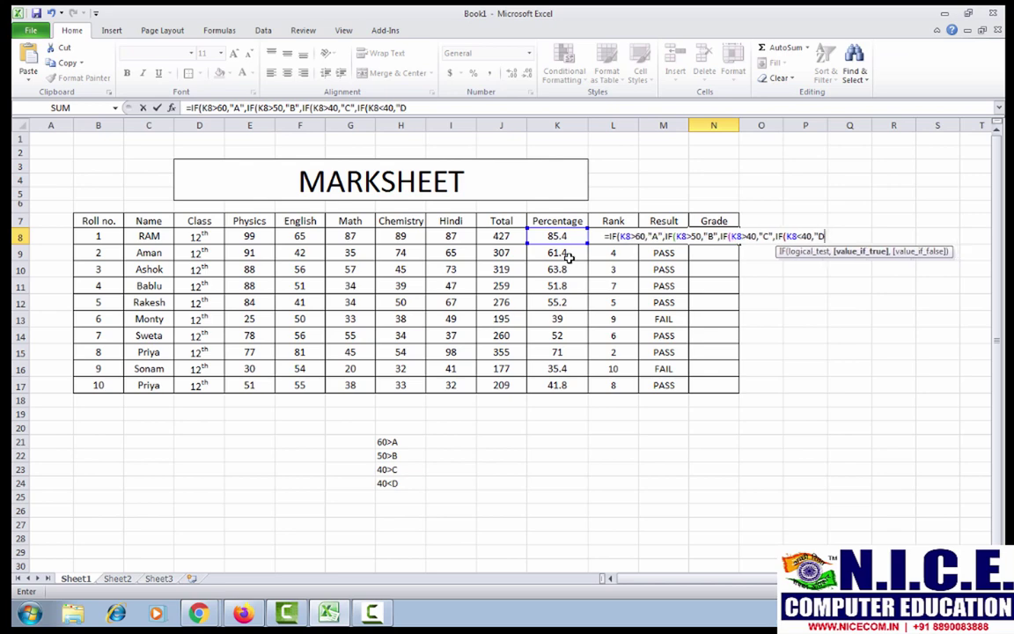
{"action": "type", "text": "\""}
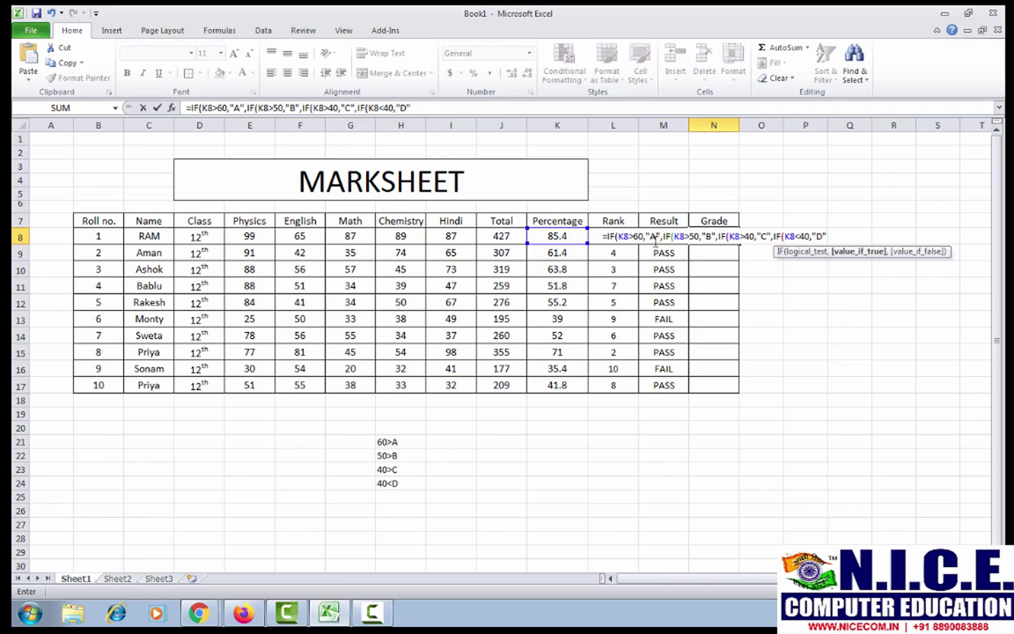
{"action": "left_click", "coordinate": [697, 236]}
{"action": "type", "text": ","}
{"action": "type", "text": ")))"}
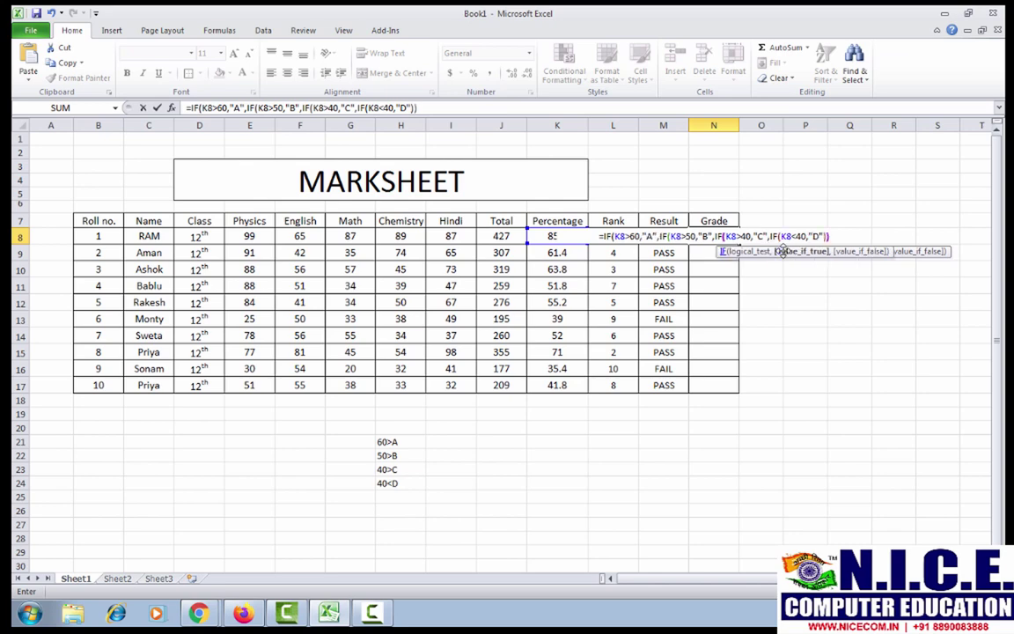
{"action": "type", "text": ")"}
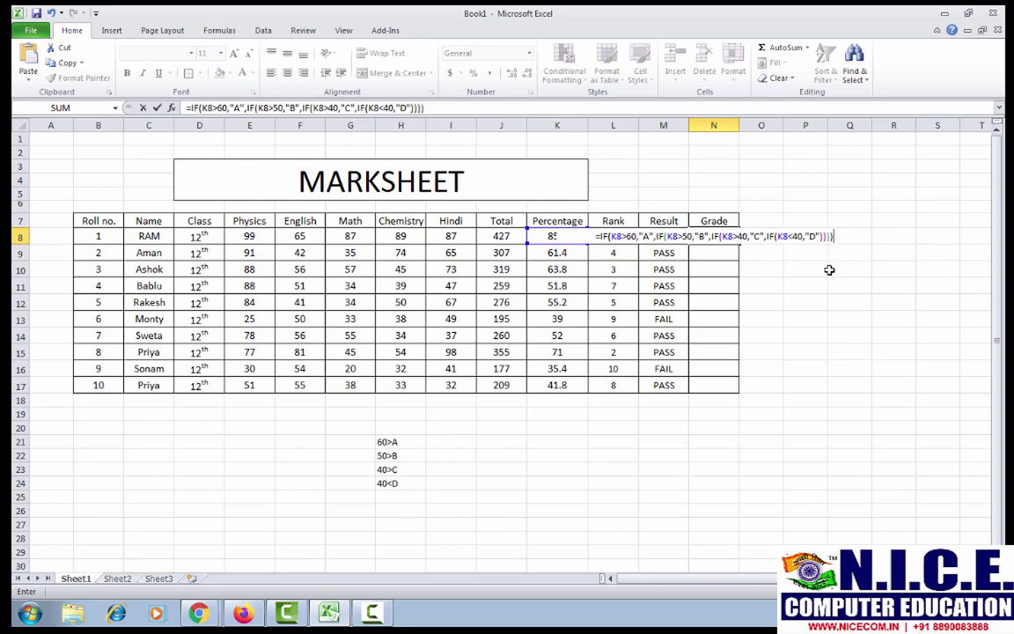
{"action": "key", "text": "Return"}
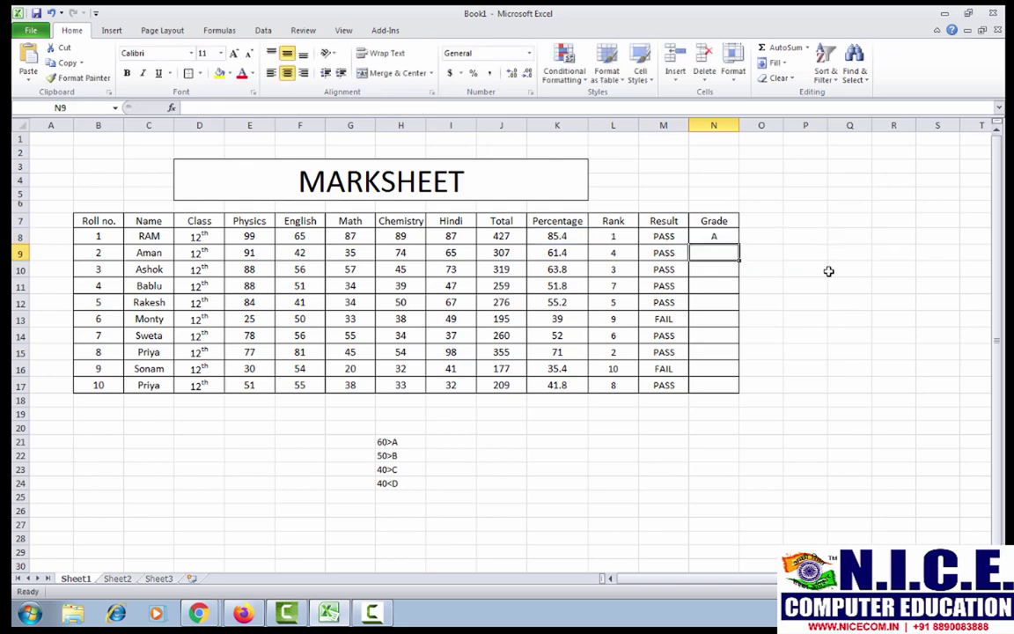
Step: Fill the grade formula from N8 down through N17 and check the grades in rows 13 and 17 against the percentages
{"action": "left_click", "coordinate": [715, 235]}
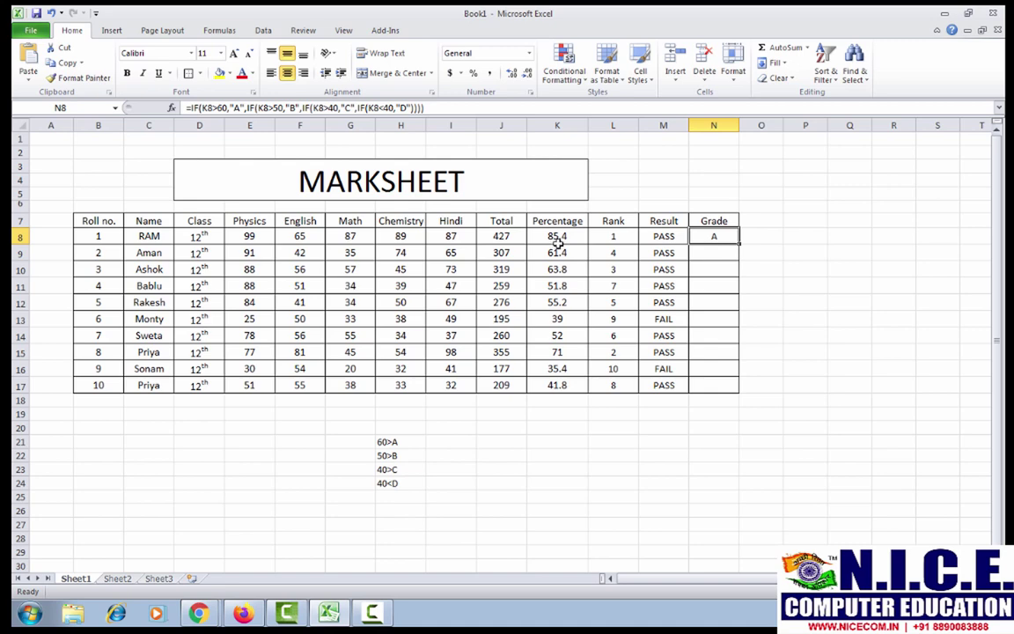
{"action": "double_click", "coordinate": [739, 243]}
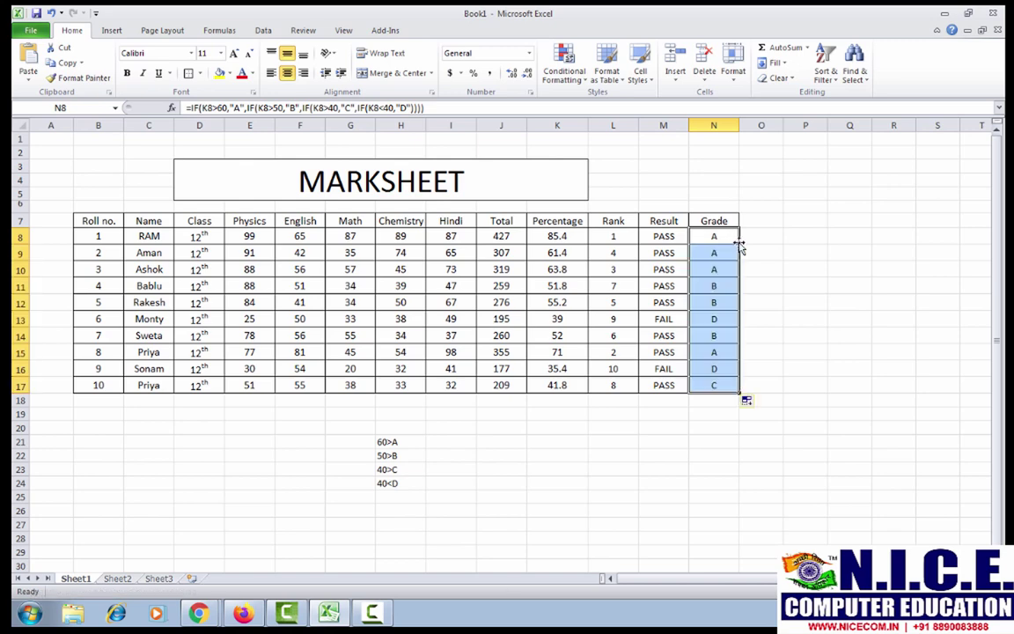
{"action": "left_click", "coordinate": [715, 322]}
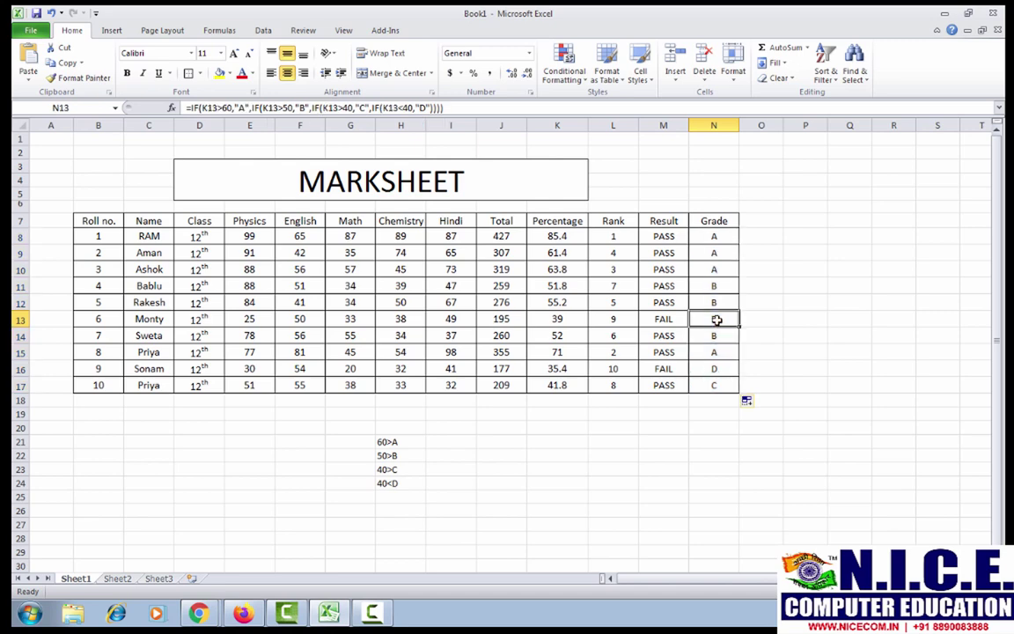
{"action": "left_click", "coordinate": [561, 320]}
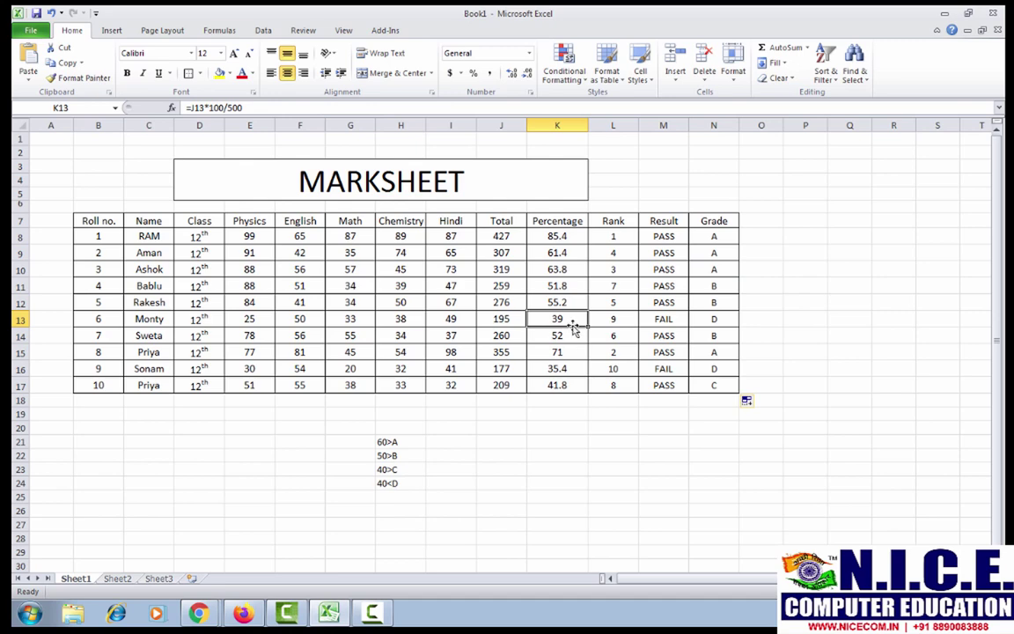
{"action": "left_click", "coordinate": [711, 319]}
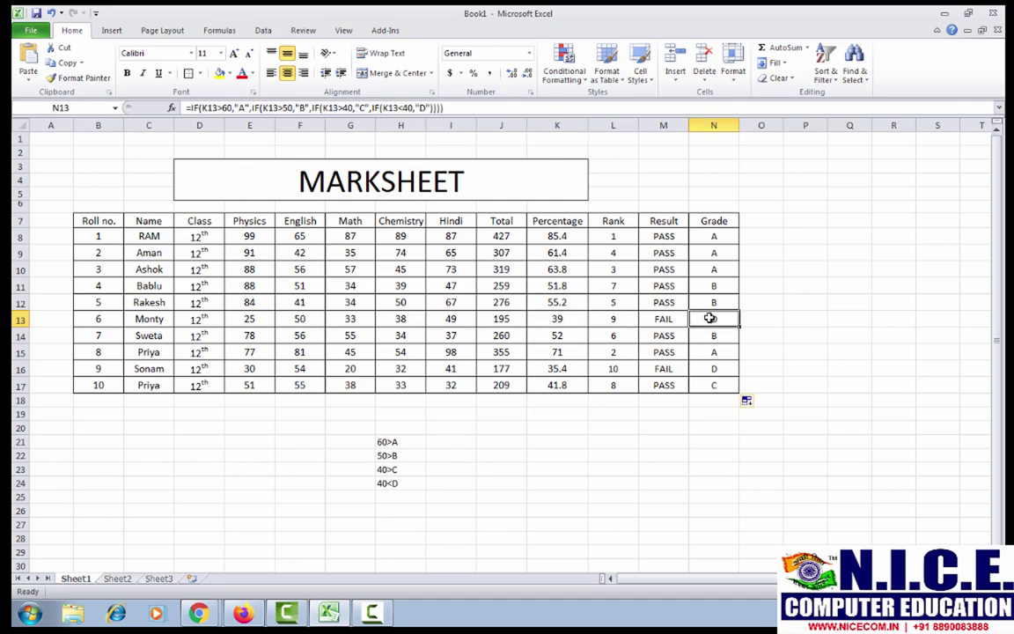
{"action": "left_click", "coordinate": [714, 386]}
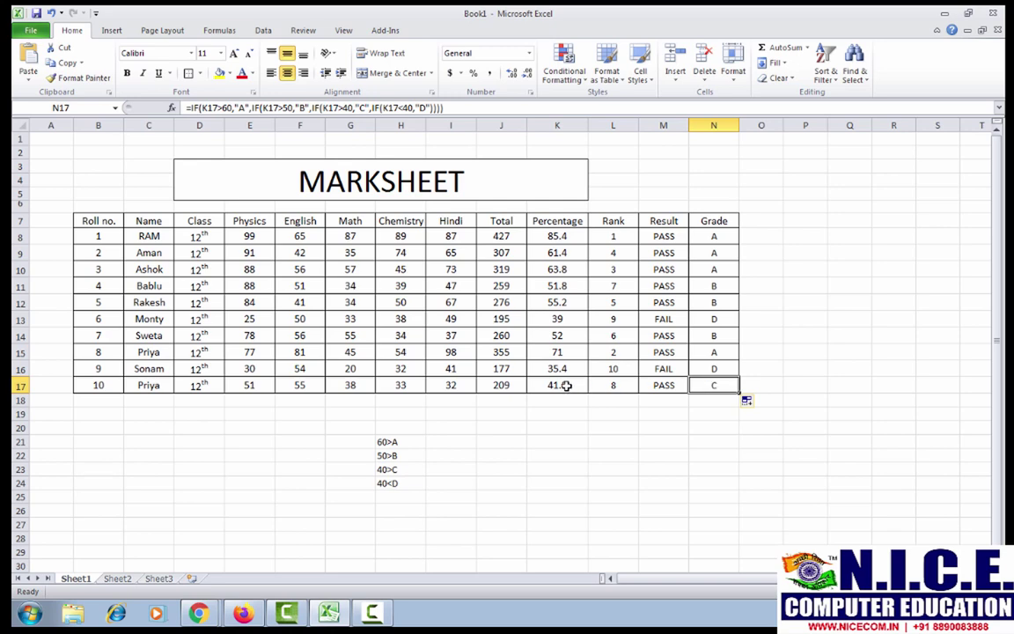